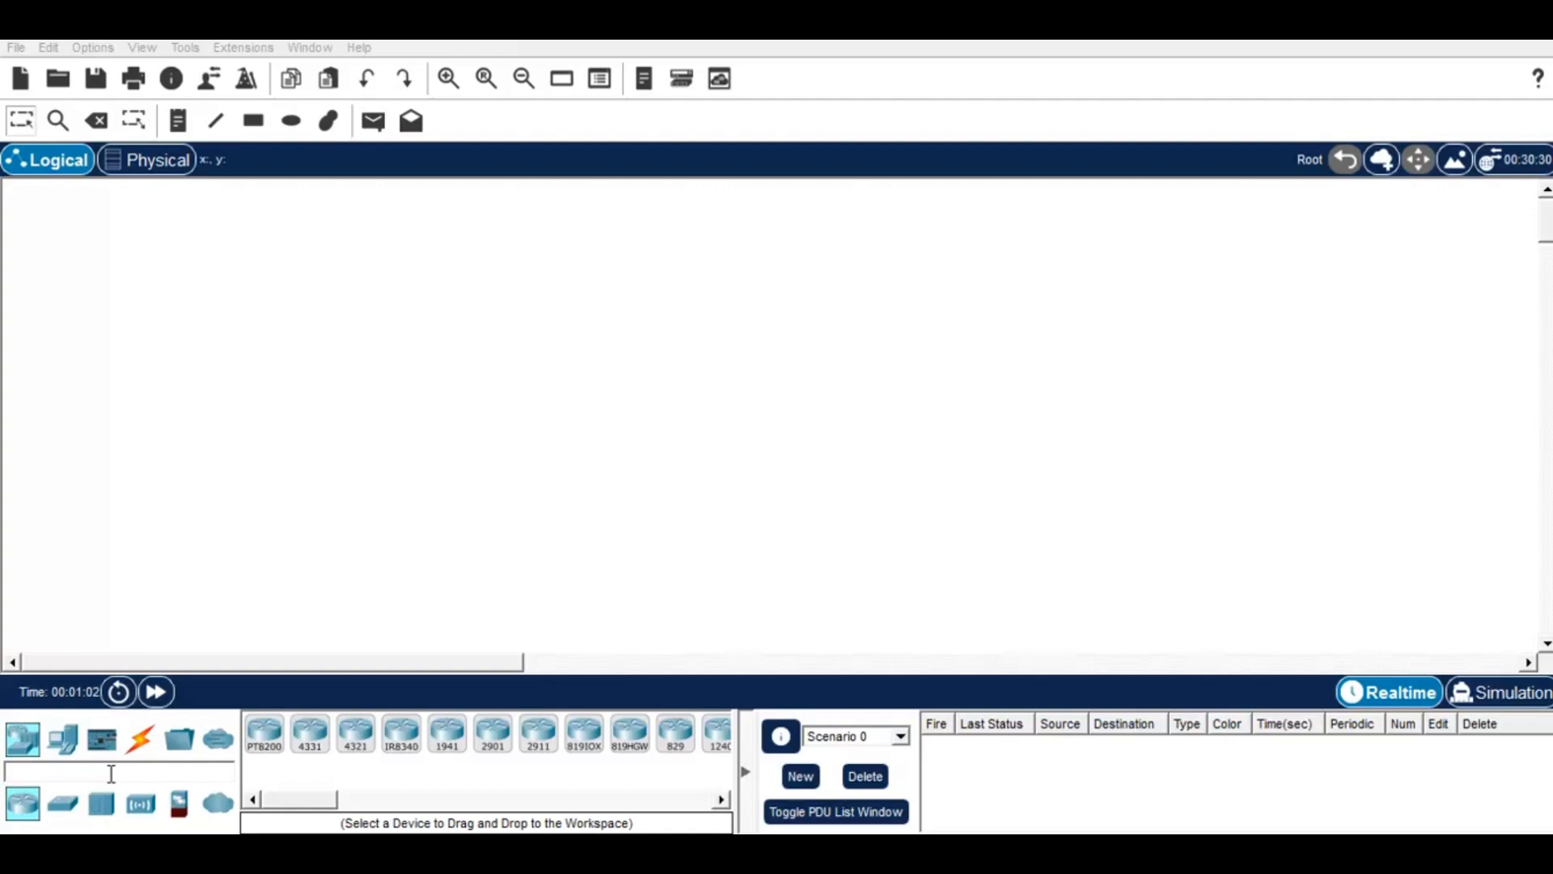
Step: Place a 4321 router in the lower part of the empty logical workspace
{"action": "left_click_drag", "start_coordinate": [351, 749], "coordinate": [356, 752]}
{"action": "left_click", "coordinate": [356, 750]}
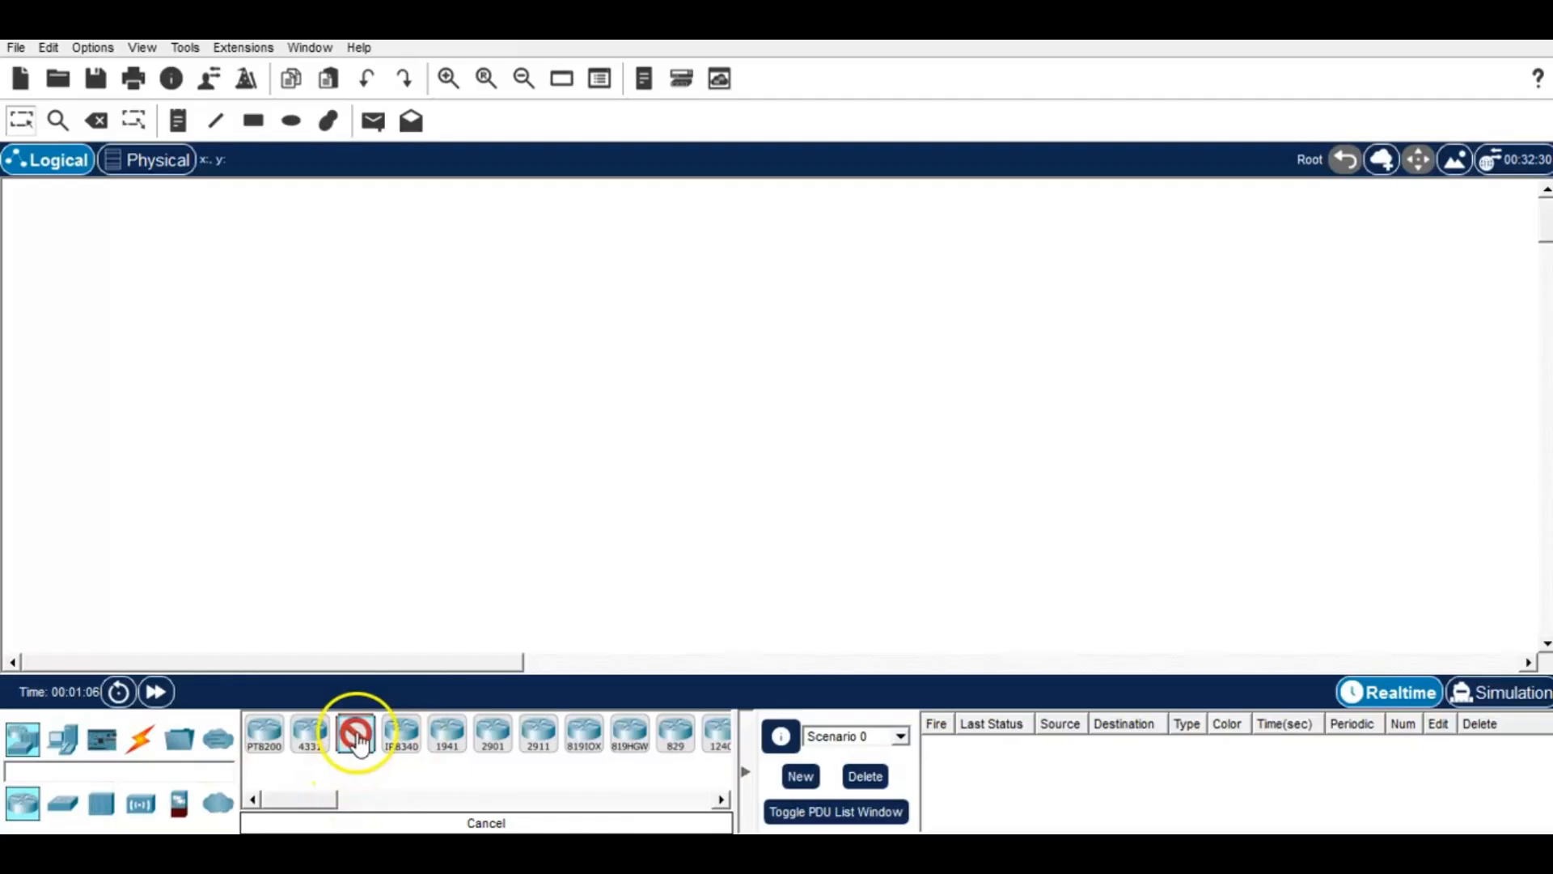
{"action": "left_click", "coordinate": [433, 553]}
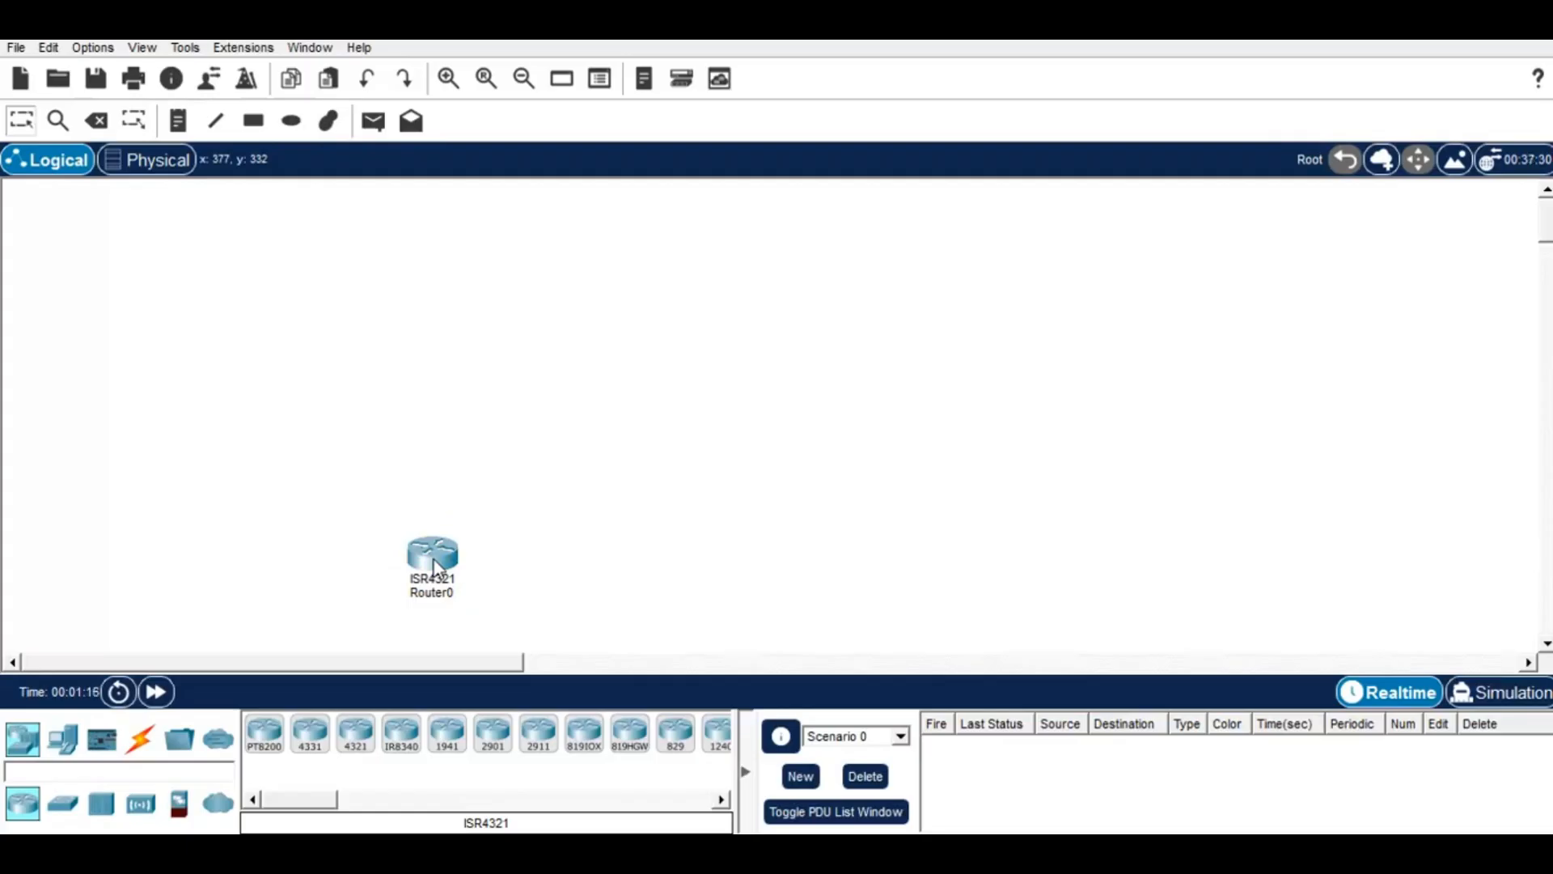
Step: Inspect the router's physical device view and its logical-view icon customization dialog, and close both without changing the icon
{"action": "left_click", "coordinate": [433, 559]}
{"action": "left_click", "coordinate": [434, 560]}
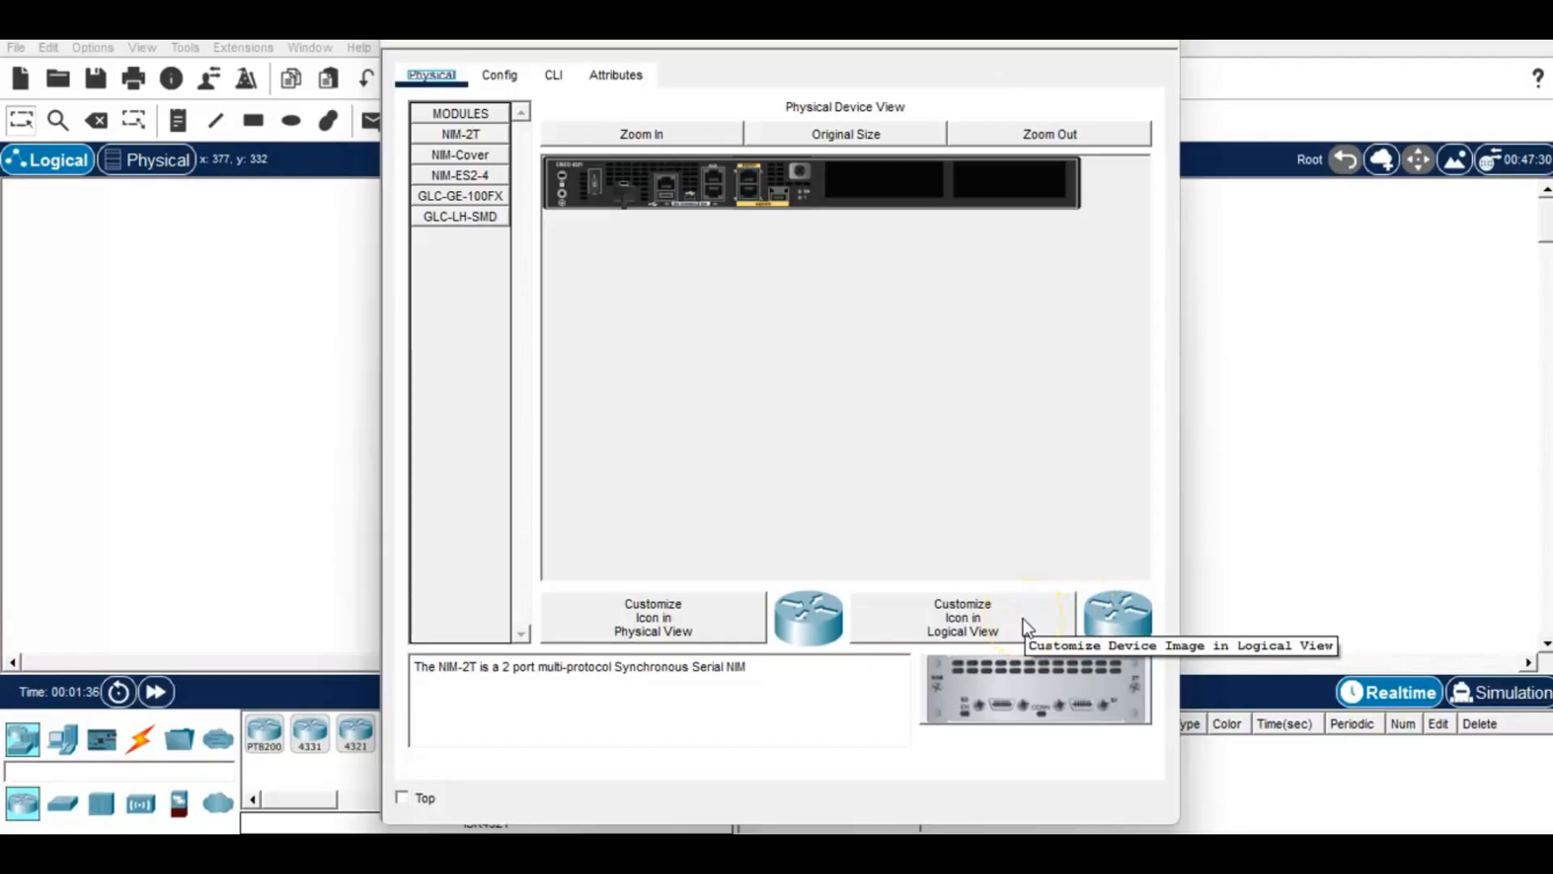
{"action": "left_click", "coordinate": [1000, 620]}
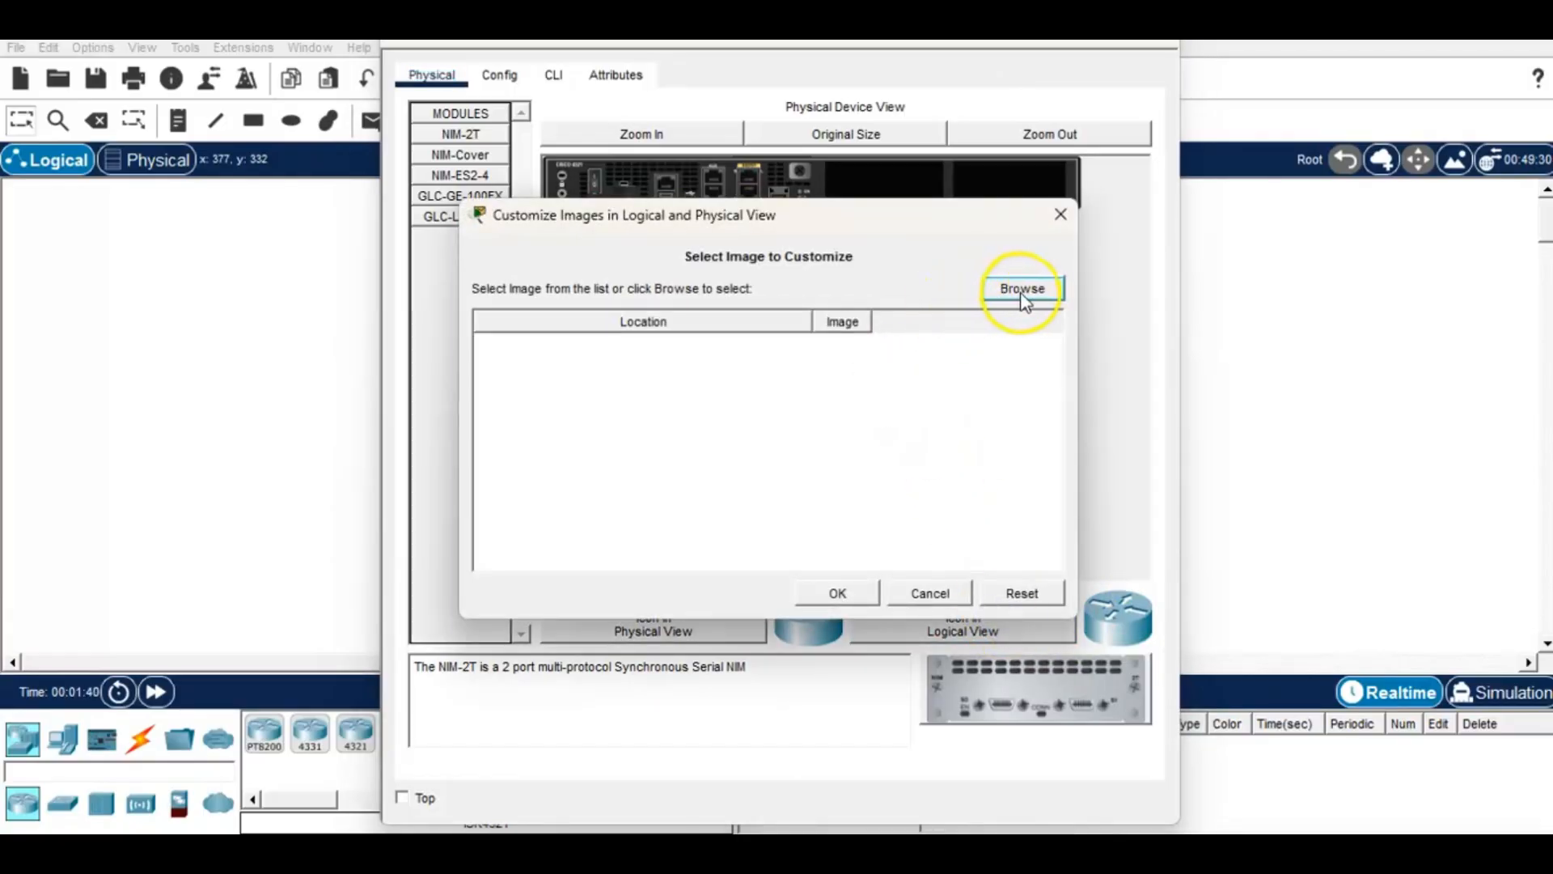
{"action": "left_click", "coordinate": [1059, 220]}
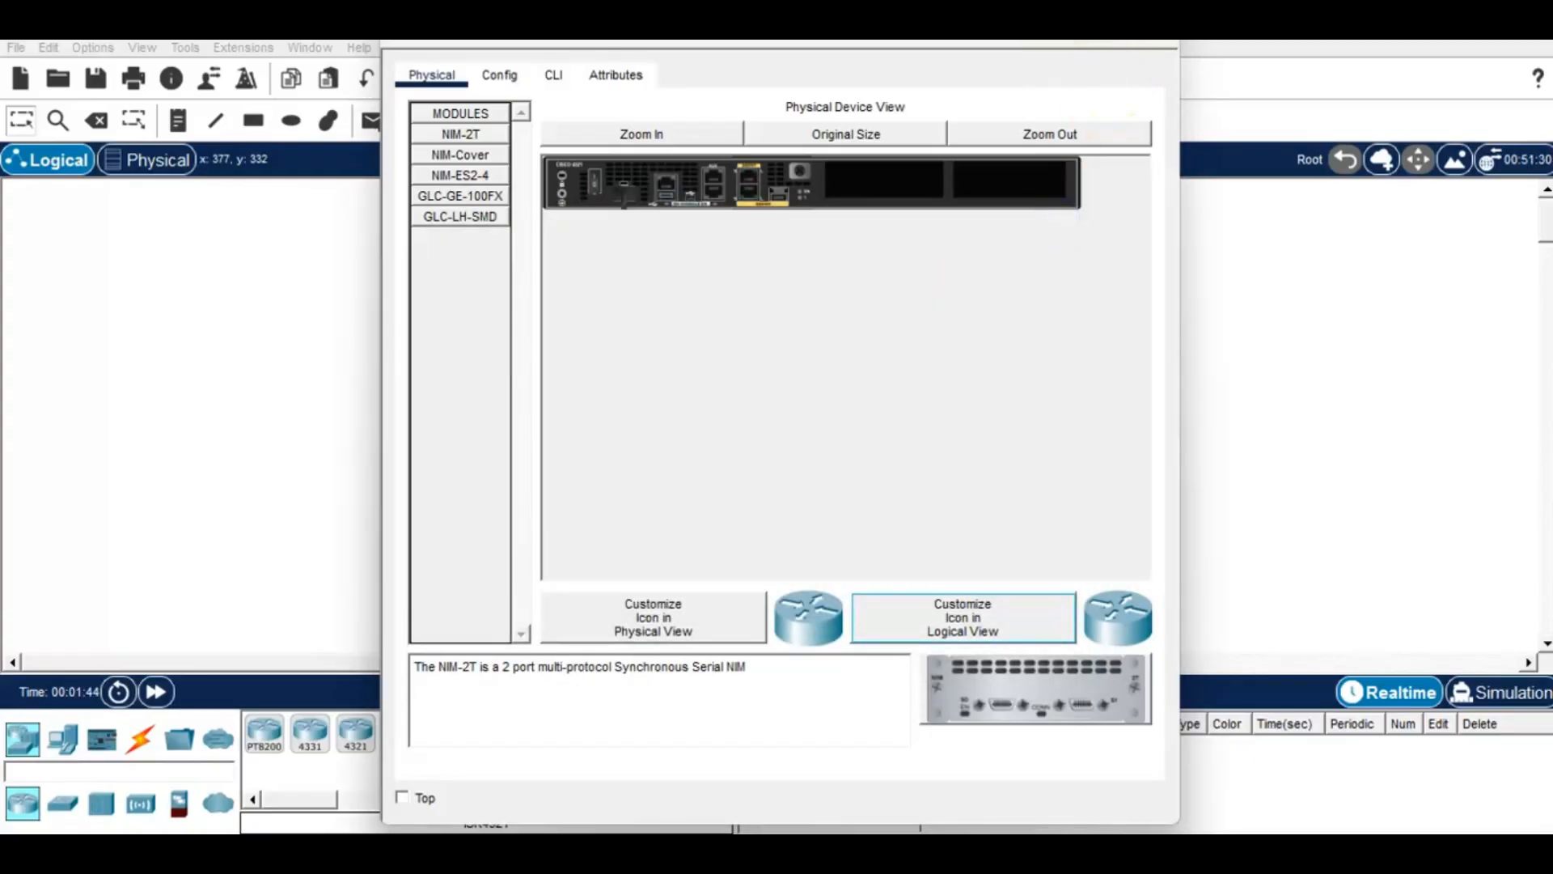
{"action": "left_click", "coordinate": [1157, 34]}
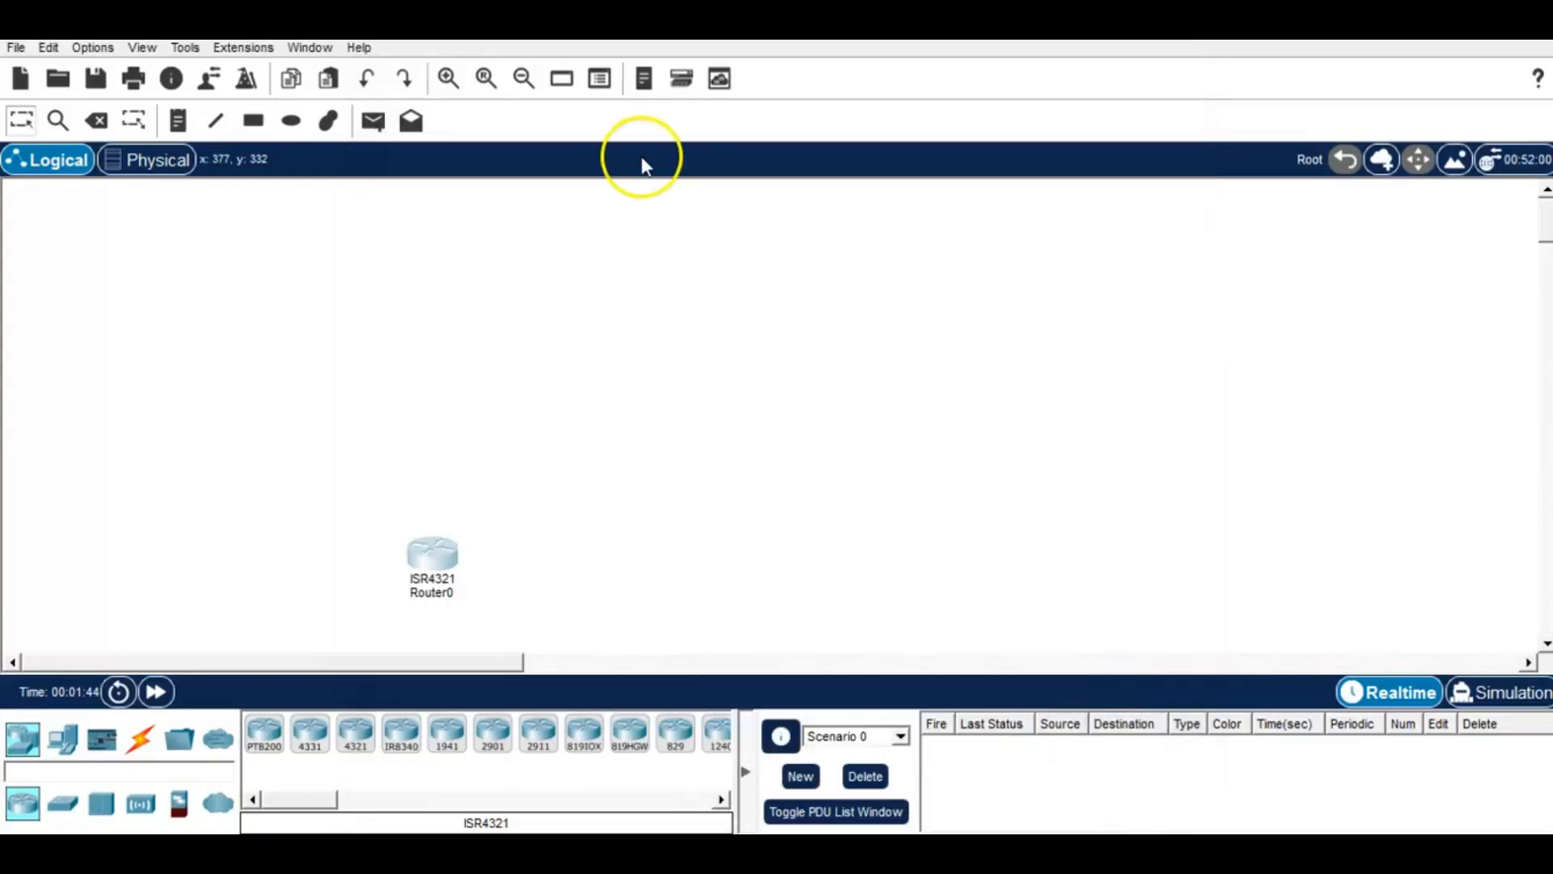
Step: Switch to the physical workspace and try jumping to the Intercity location from the Physical Locations list, closing the list at the end
{"action": "left_click", "coordinate": [162, 159]}
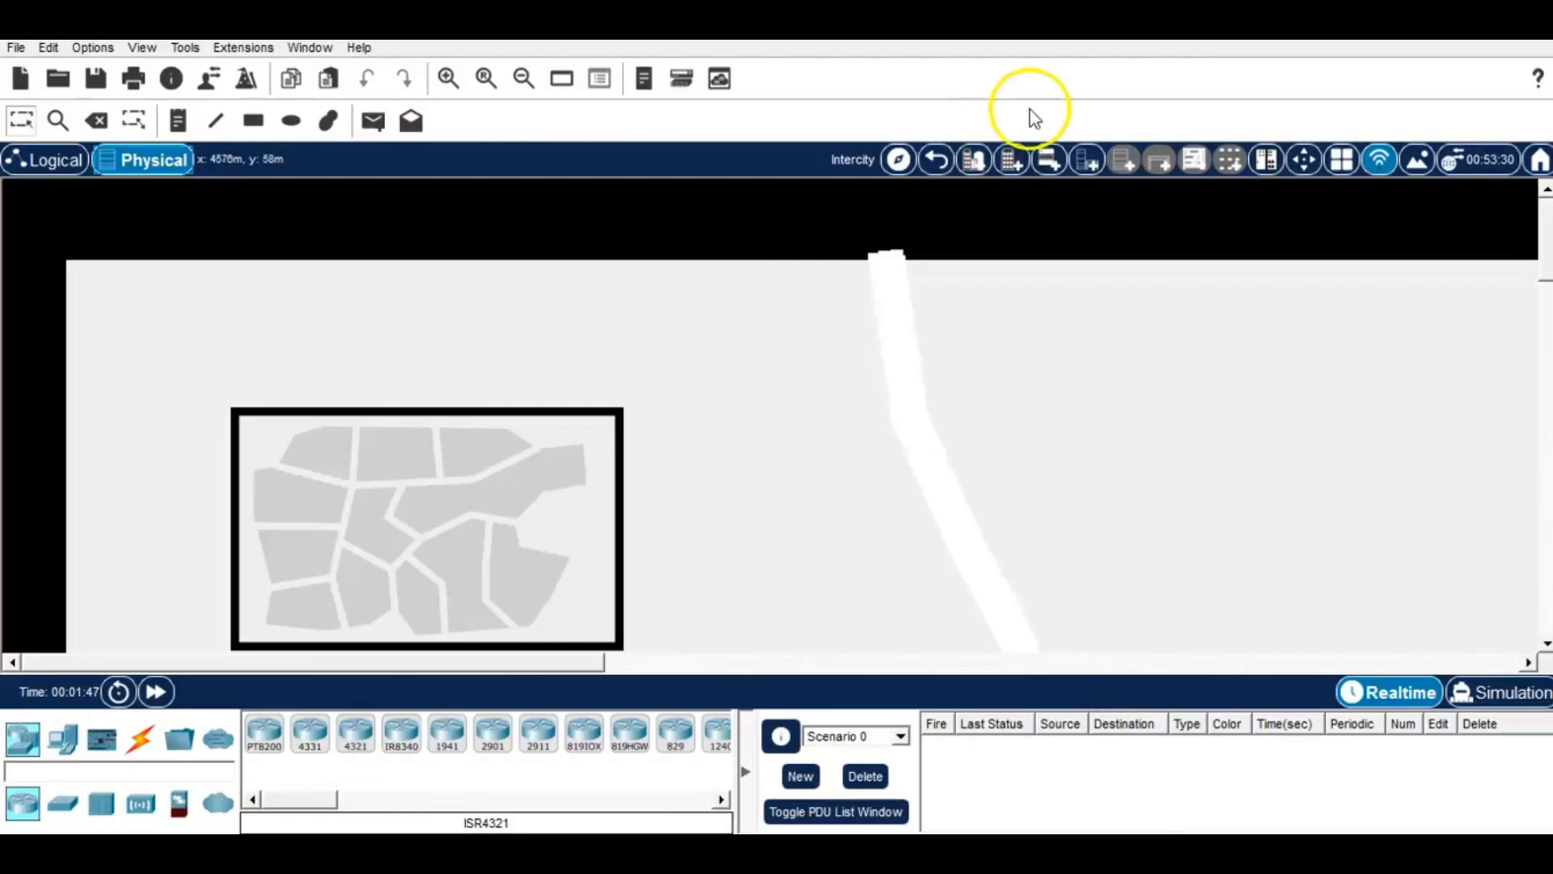
{"action": "left_click", "coordinate": [898, 160]}
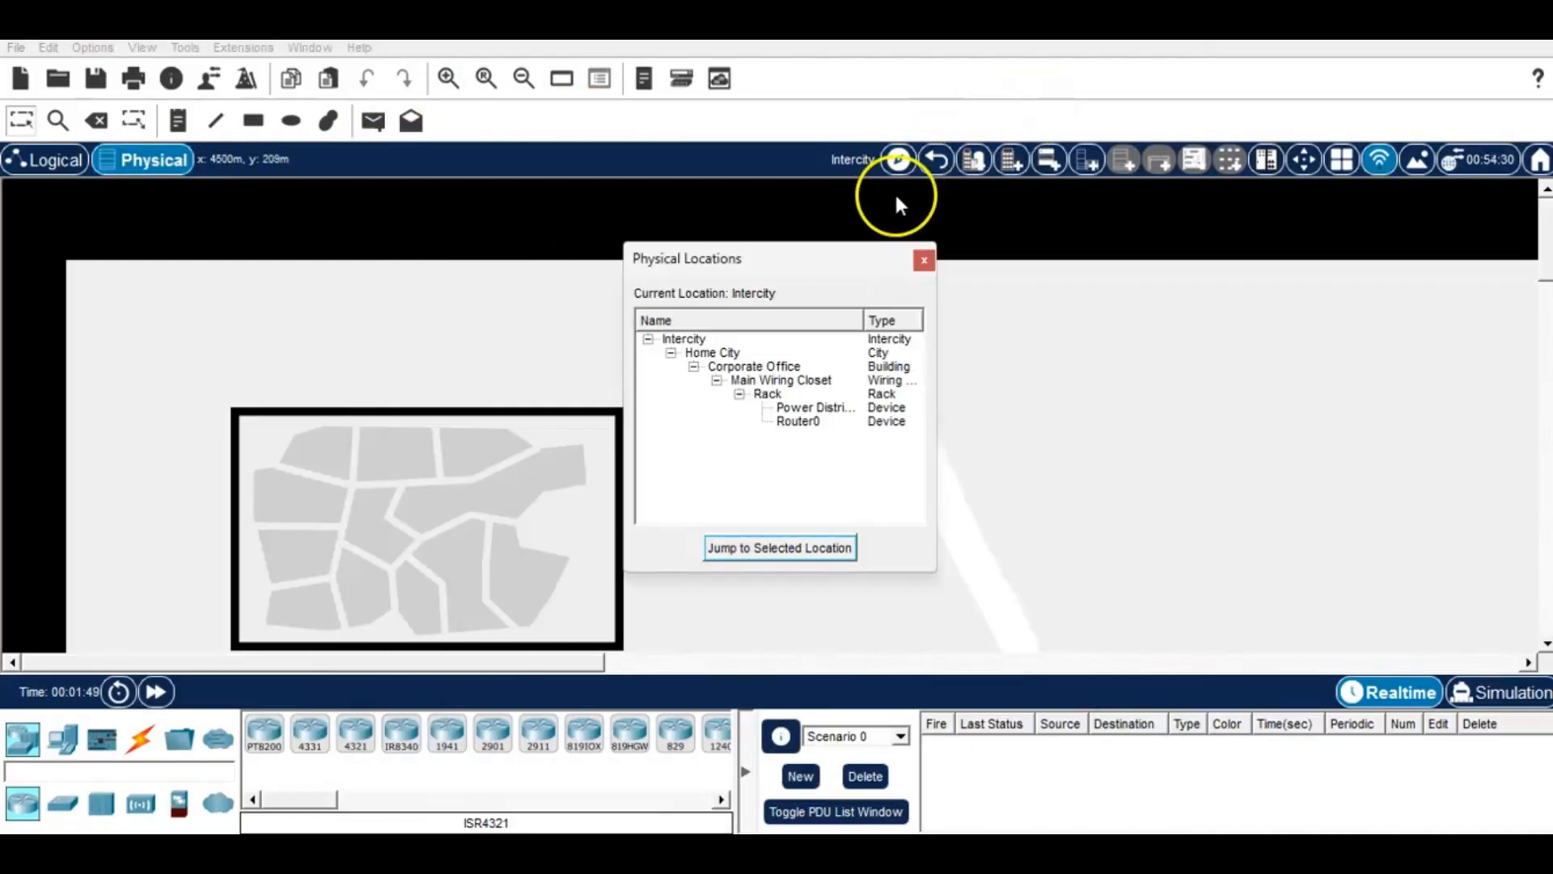
{"action": "left_click", "coordinate": [689, 338]}
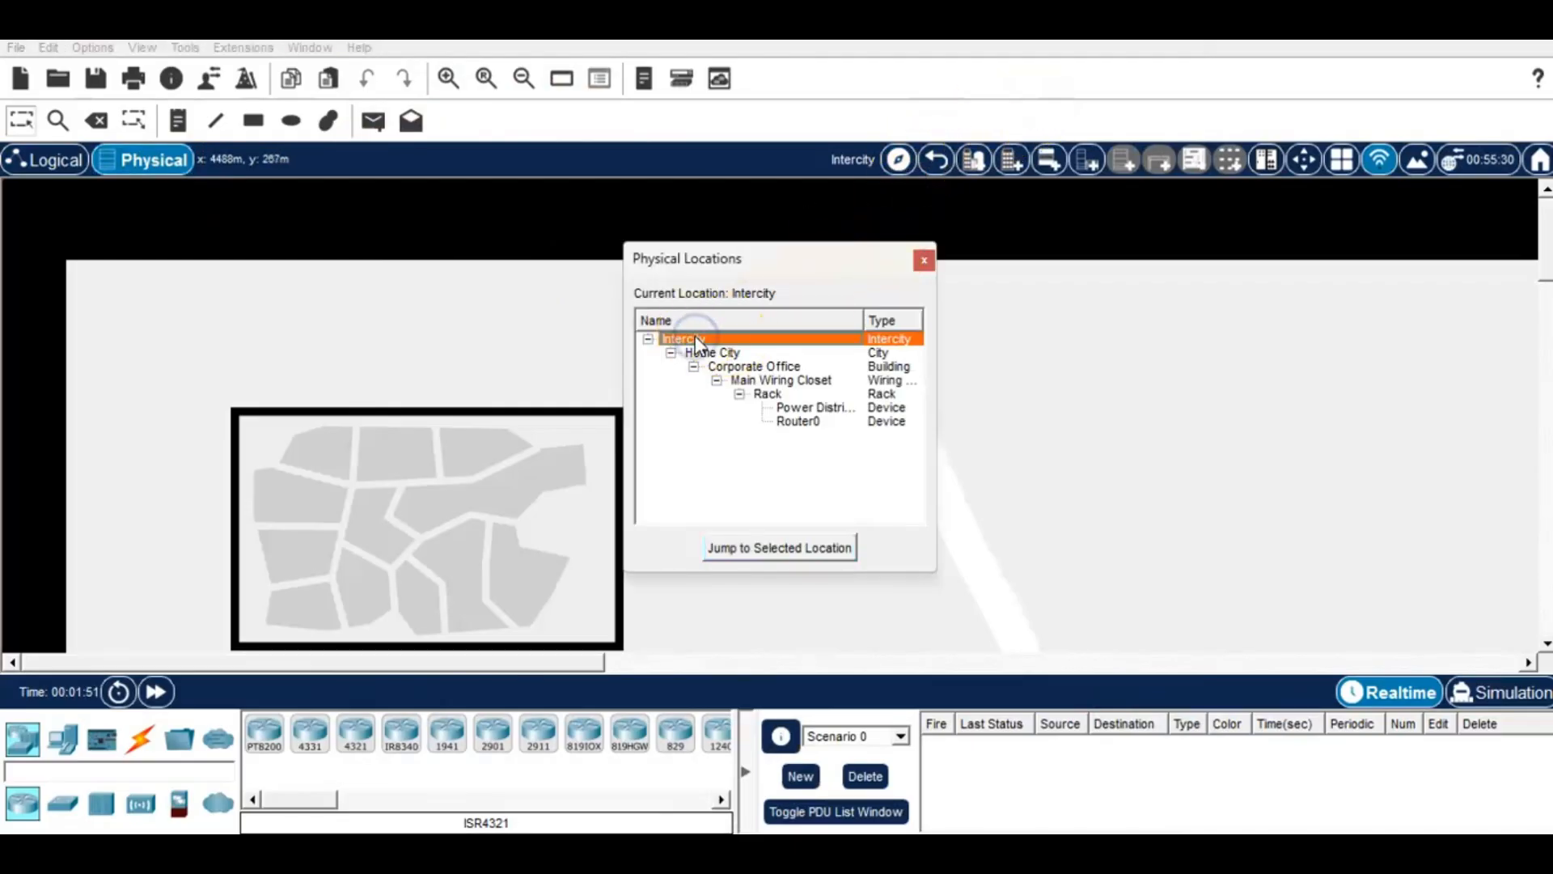
{"action": "left_click", "coordinate": [749, 547]}
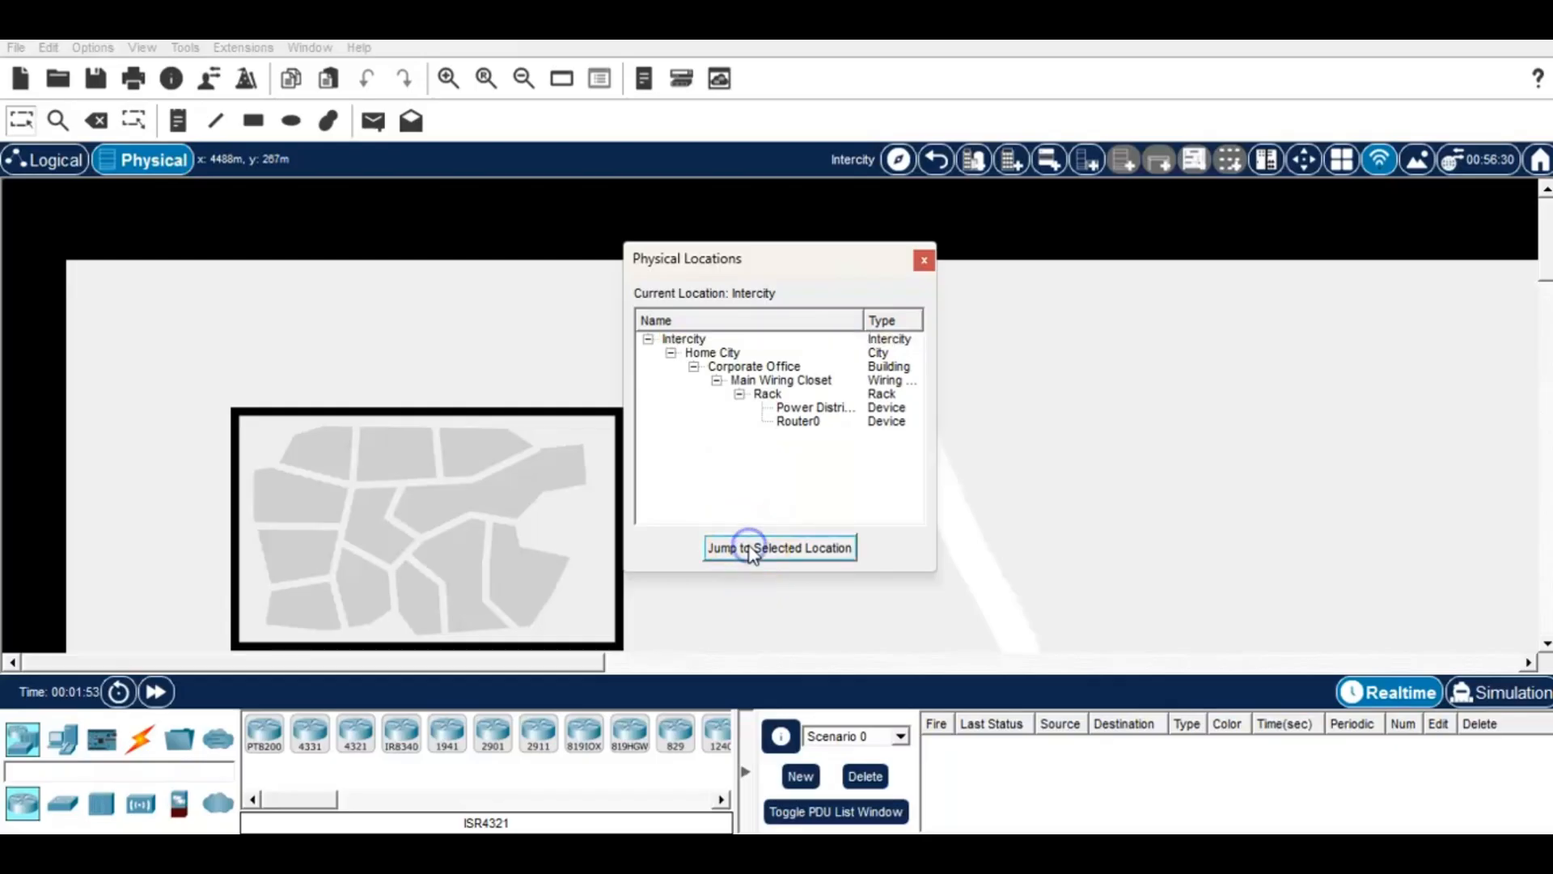
{"action": "left_click", "coordinate": [749, 547]}
{"action": "left_click", "coordinate": [810, 550]}
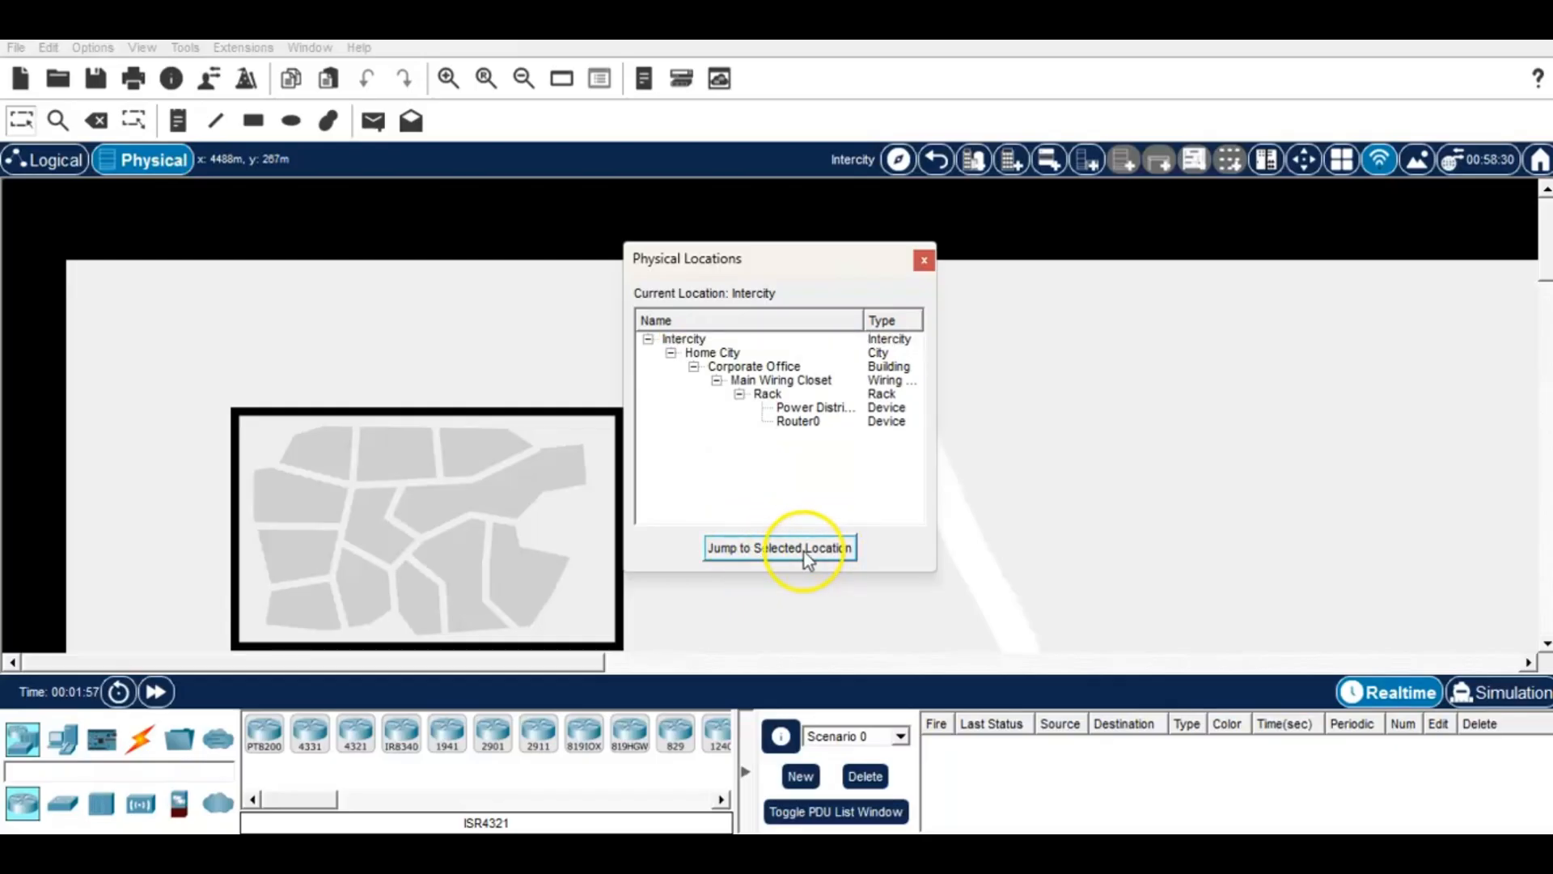
{"action": "left_click", "coordinate": [719, 343]}
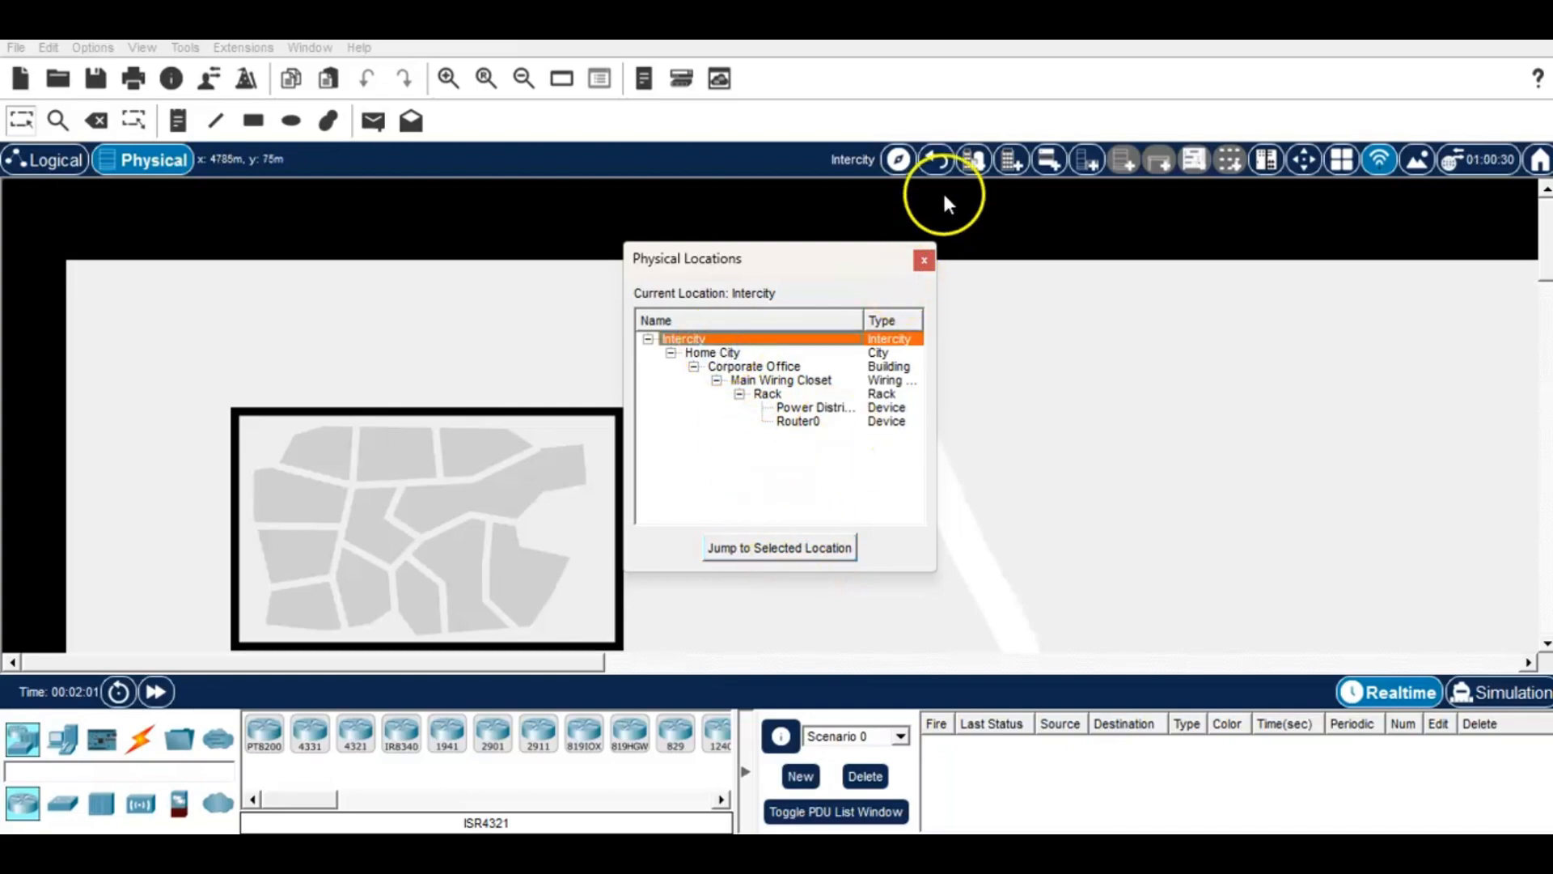
{"action": "left_click", "coordinate": [932, 150]}
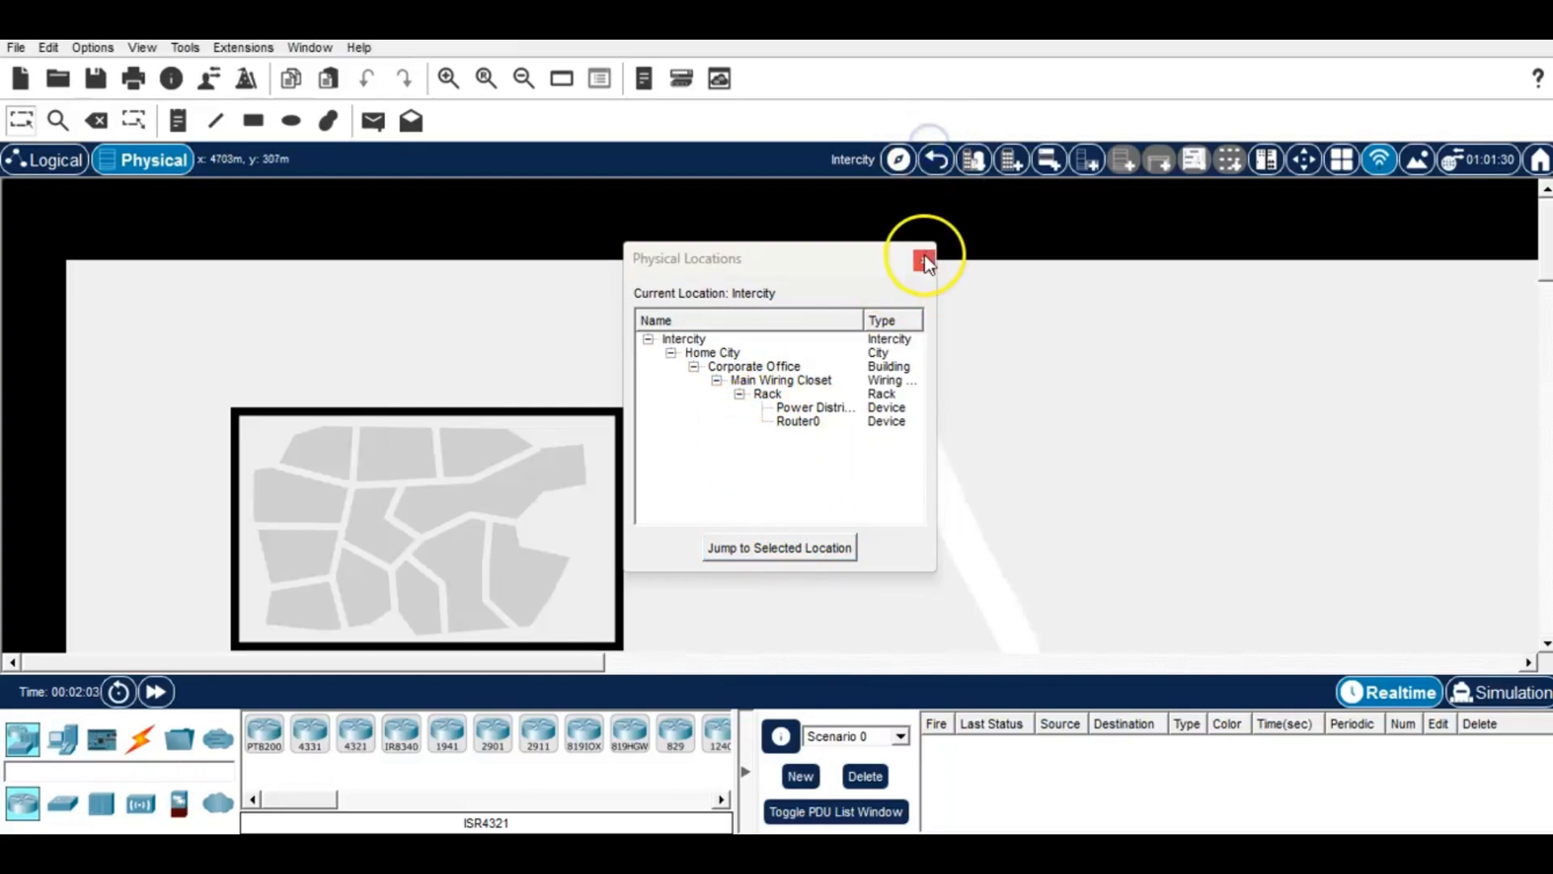
{"action": "left_click", "coordinate": [923, 260]}
Step: Try to go up one location level and look over the Intercity map around Home City
{"action": "left_click", "coordinate": [938, 166]}
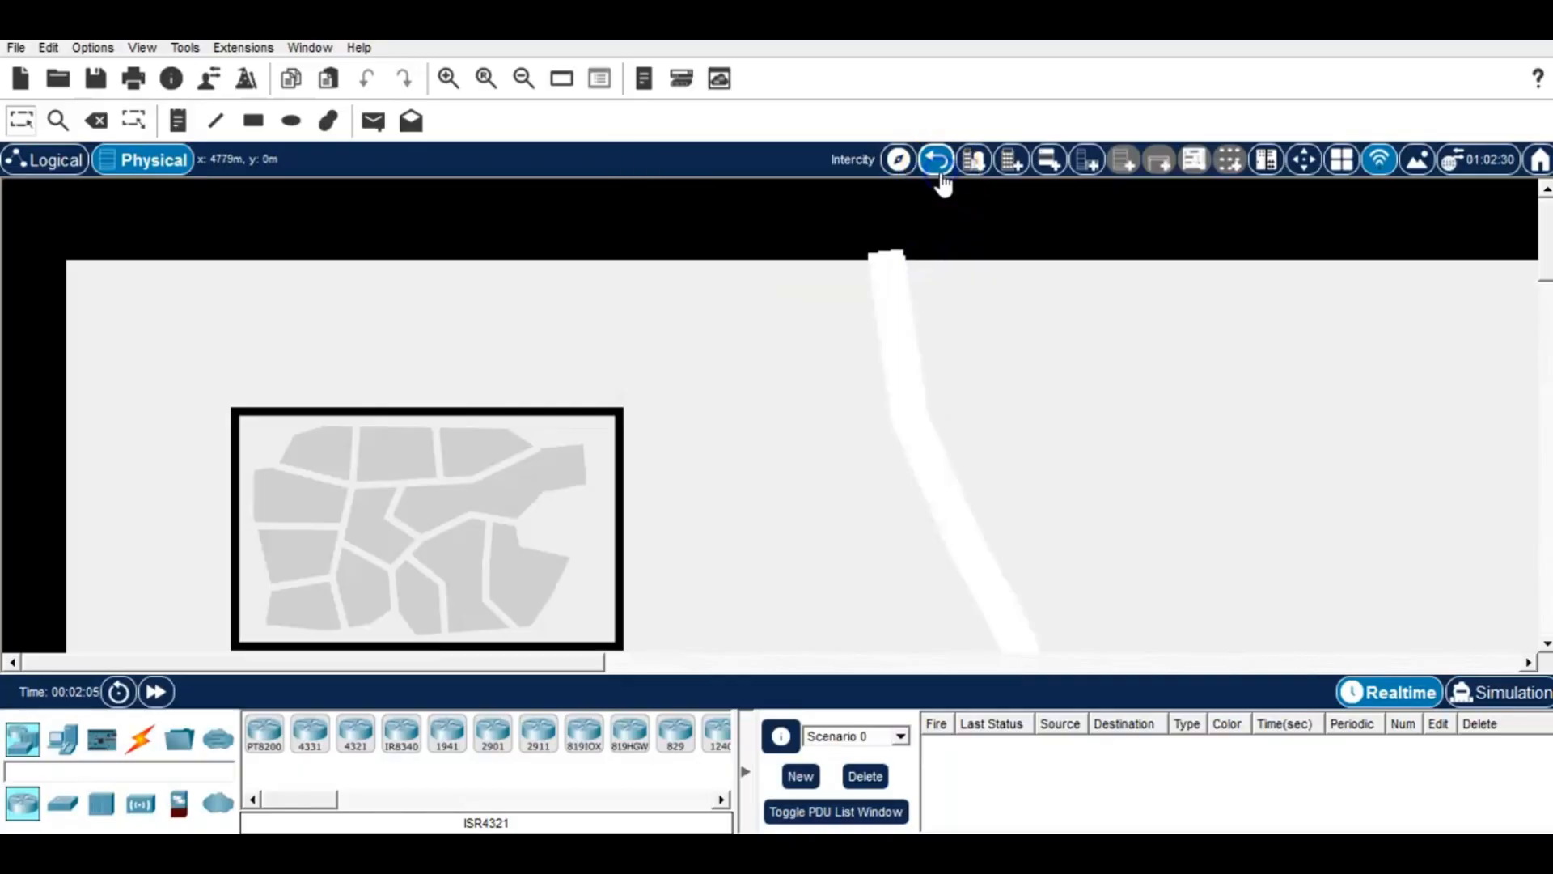
{"action": "left_click", "coordinate": [940, 162]}
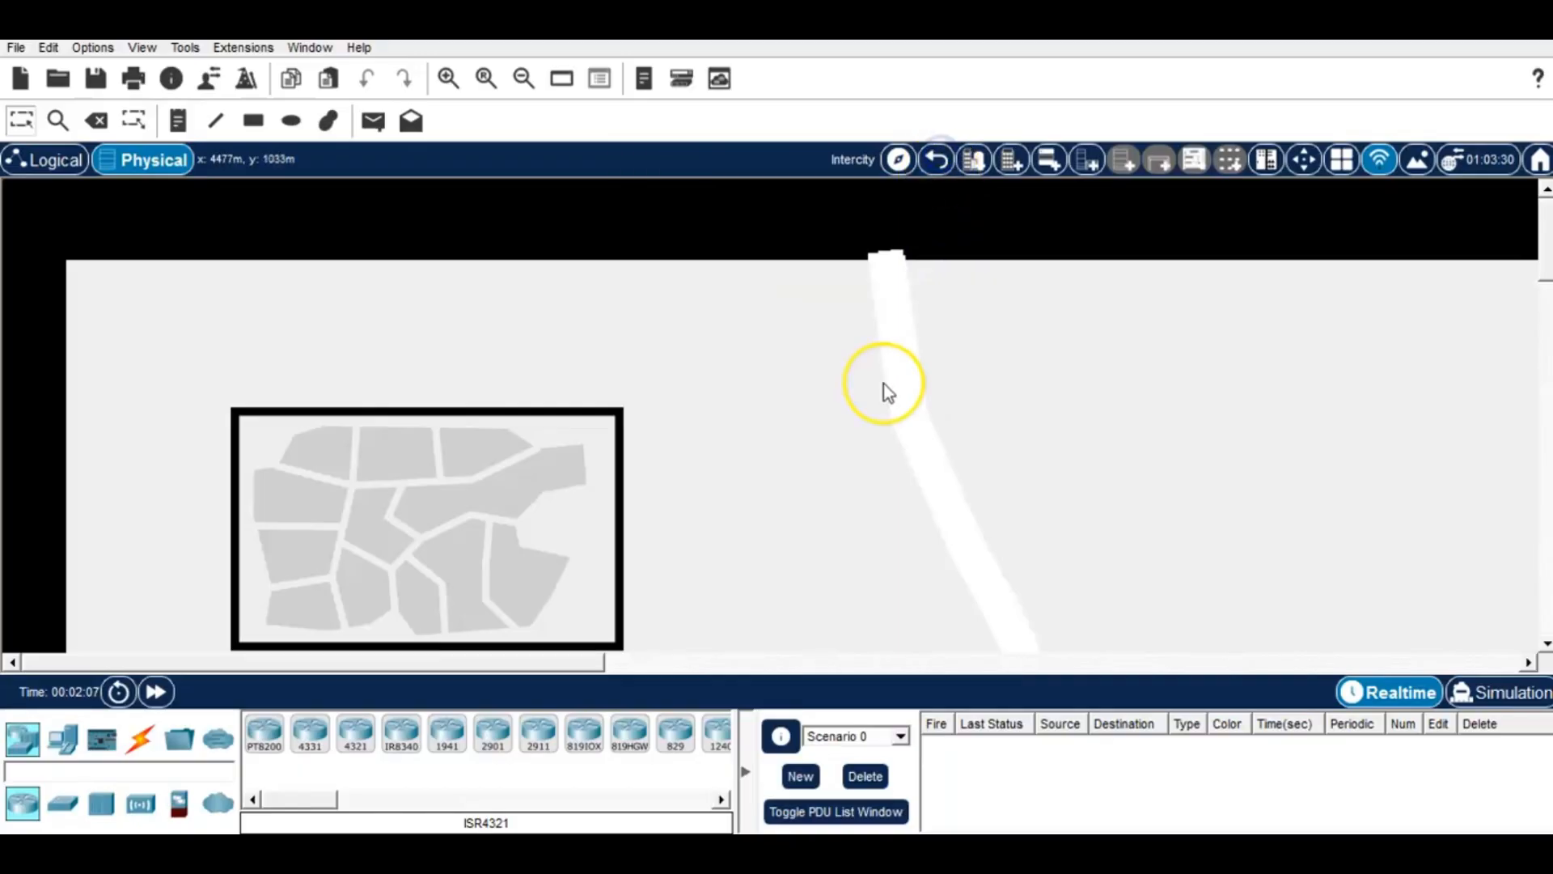
{"action": "scroll", "coordinate": [883, 383], "scroll_direction": "down", "scroll_amount": 5}
{"action": "scroll", "coordinate": [883, 384], "scroll_direction": "down", "scroll_amount": 3}
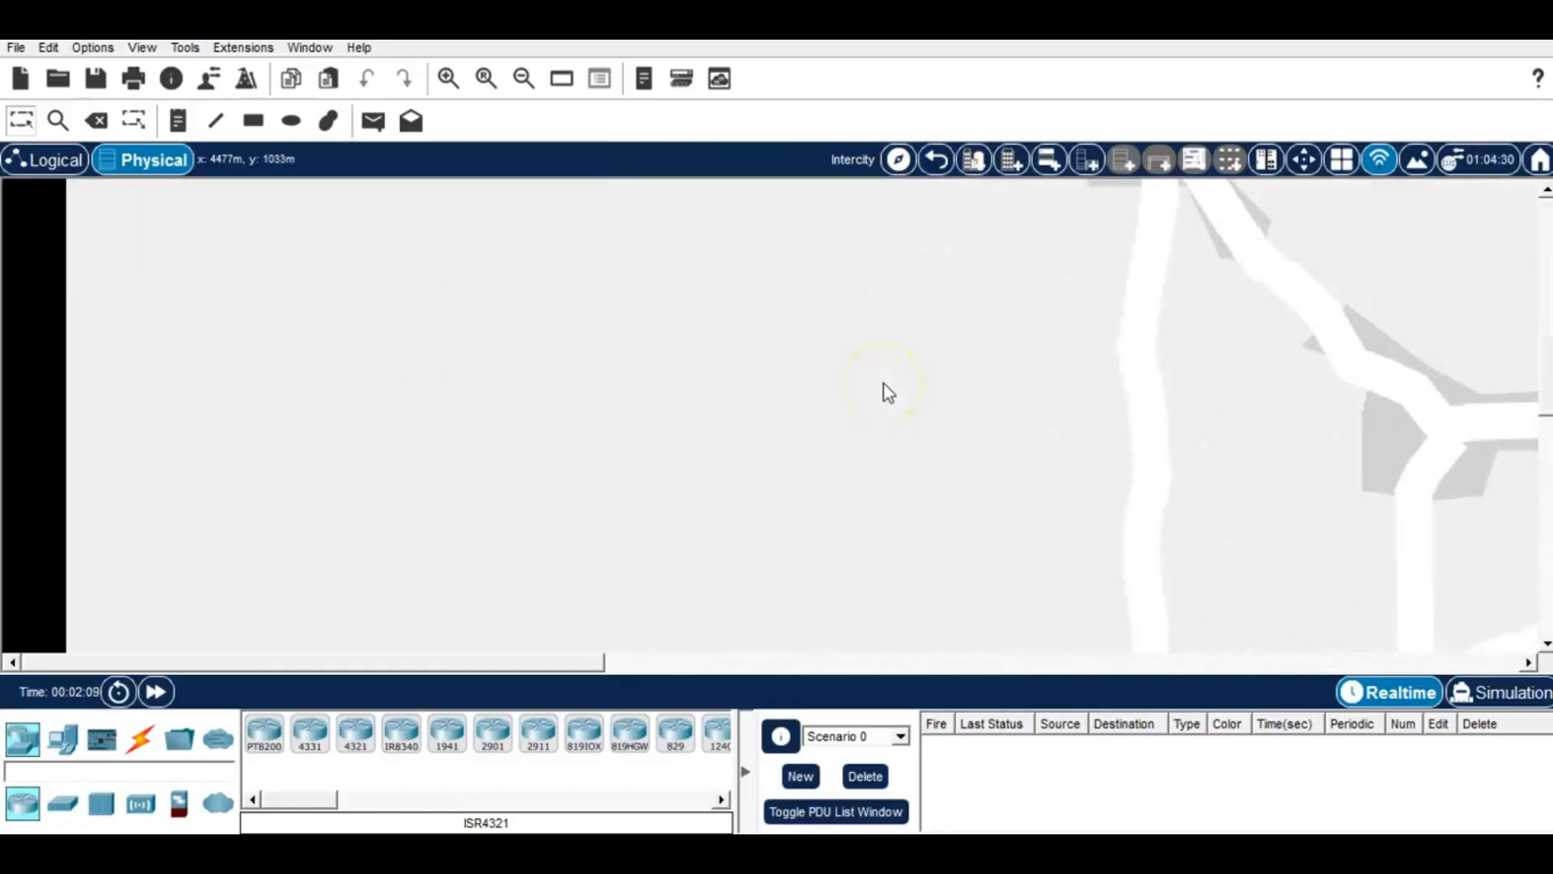
{"action": "scroll", "coordinate": [883, 383], "scroll_direction": "up", "scroll_amount": 5}
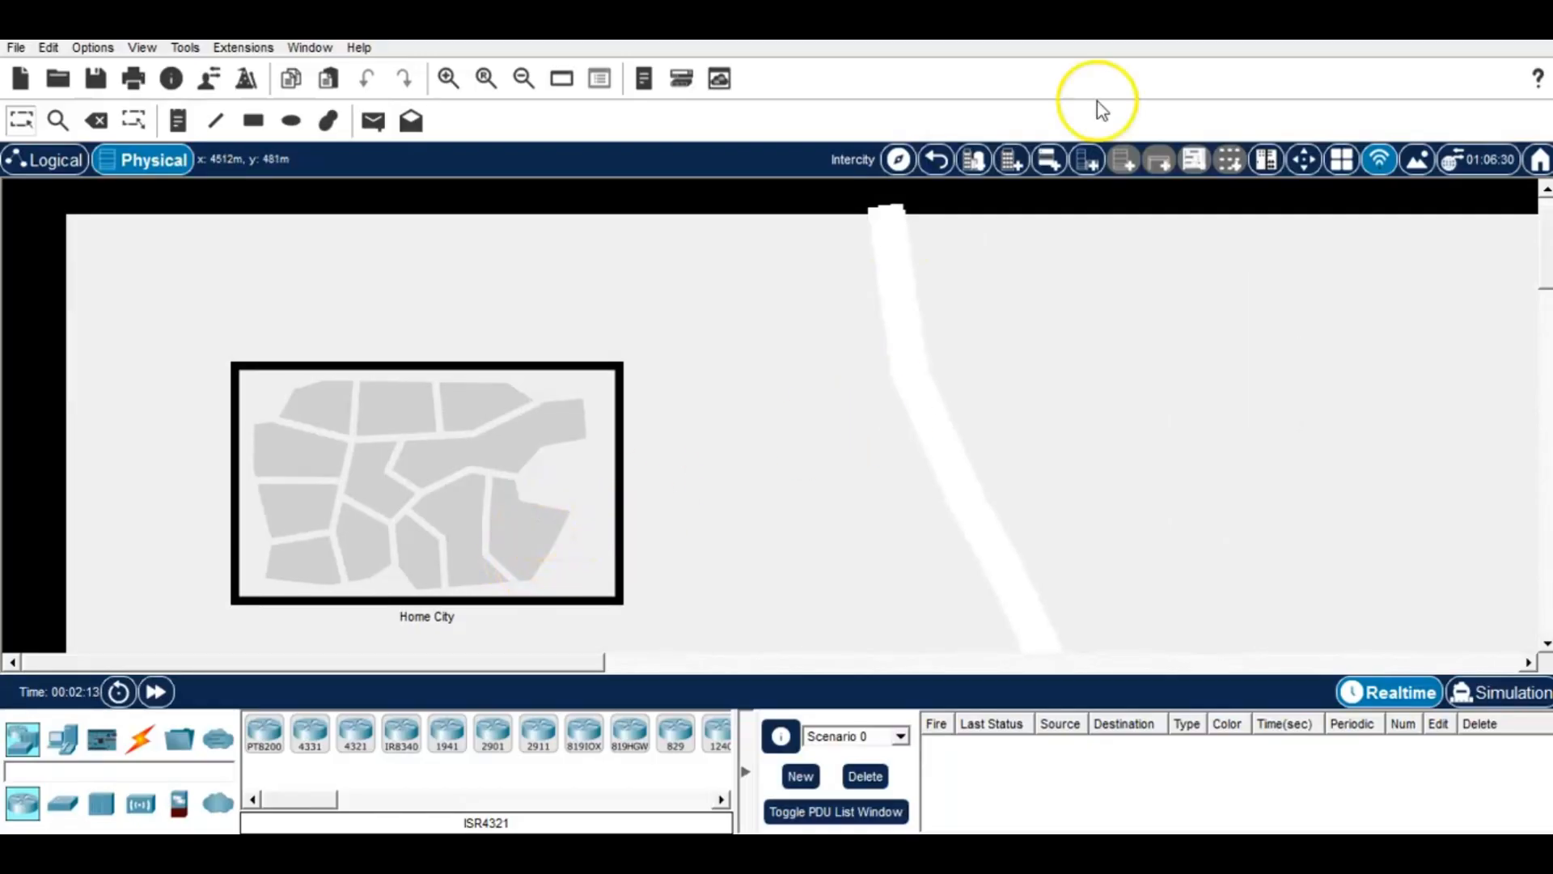
Step: Jump to the Corporate Office building through the physical locations list and examine its floor plan around the Main Wiring Closet
{"action": "left_click", "coordinate": [898, 159]}
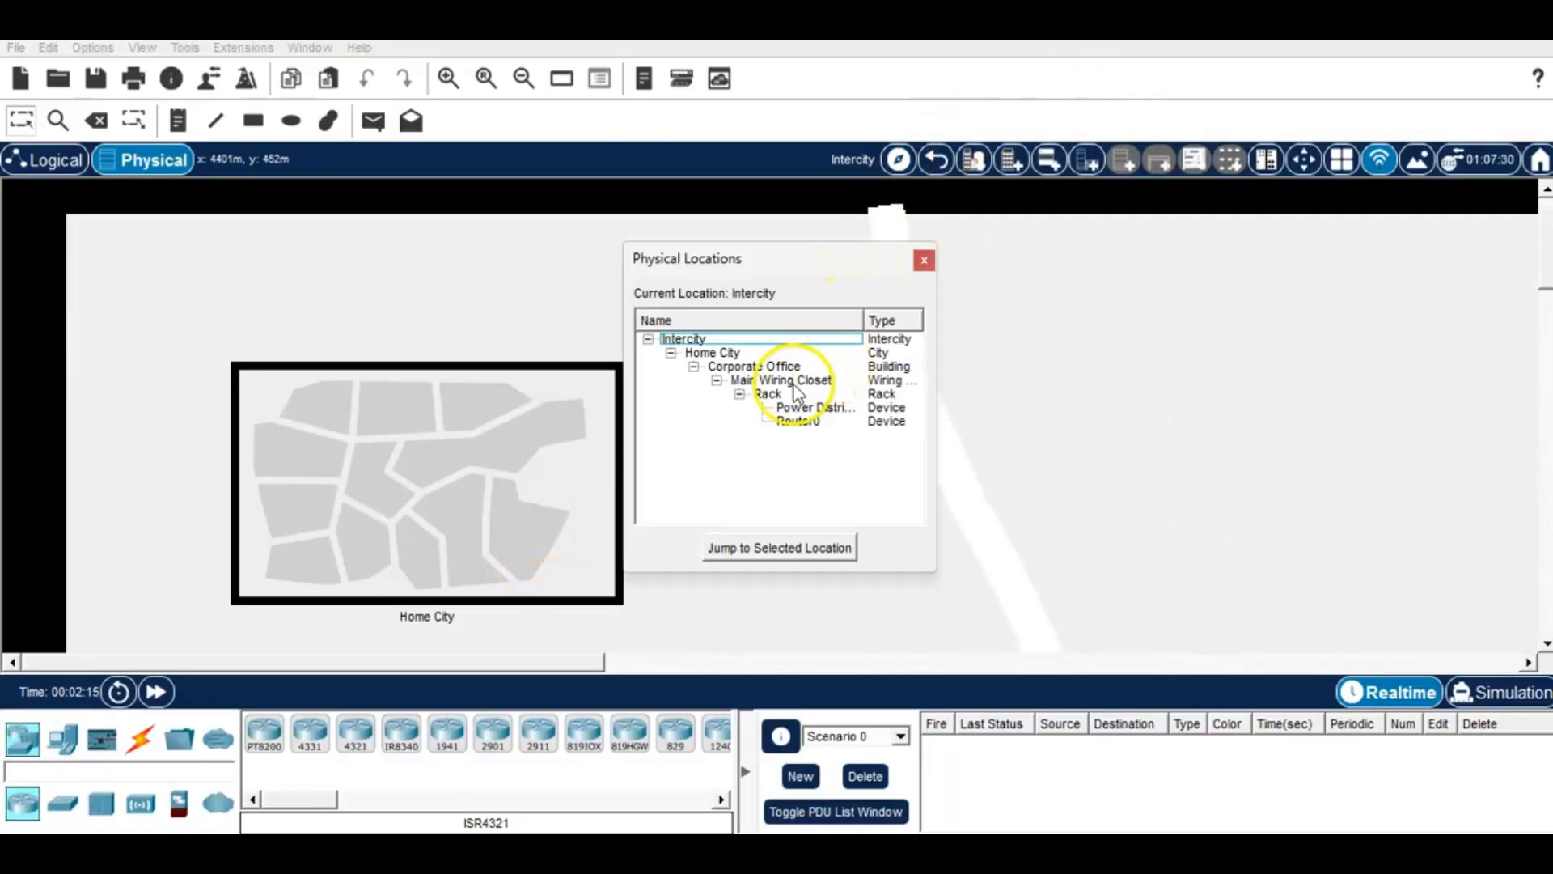
{"action": "left_click", "coordinate": [764, 367]}
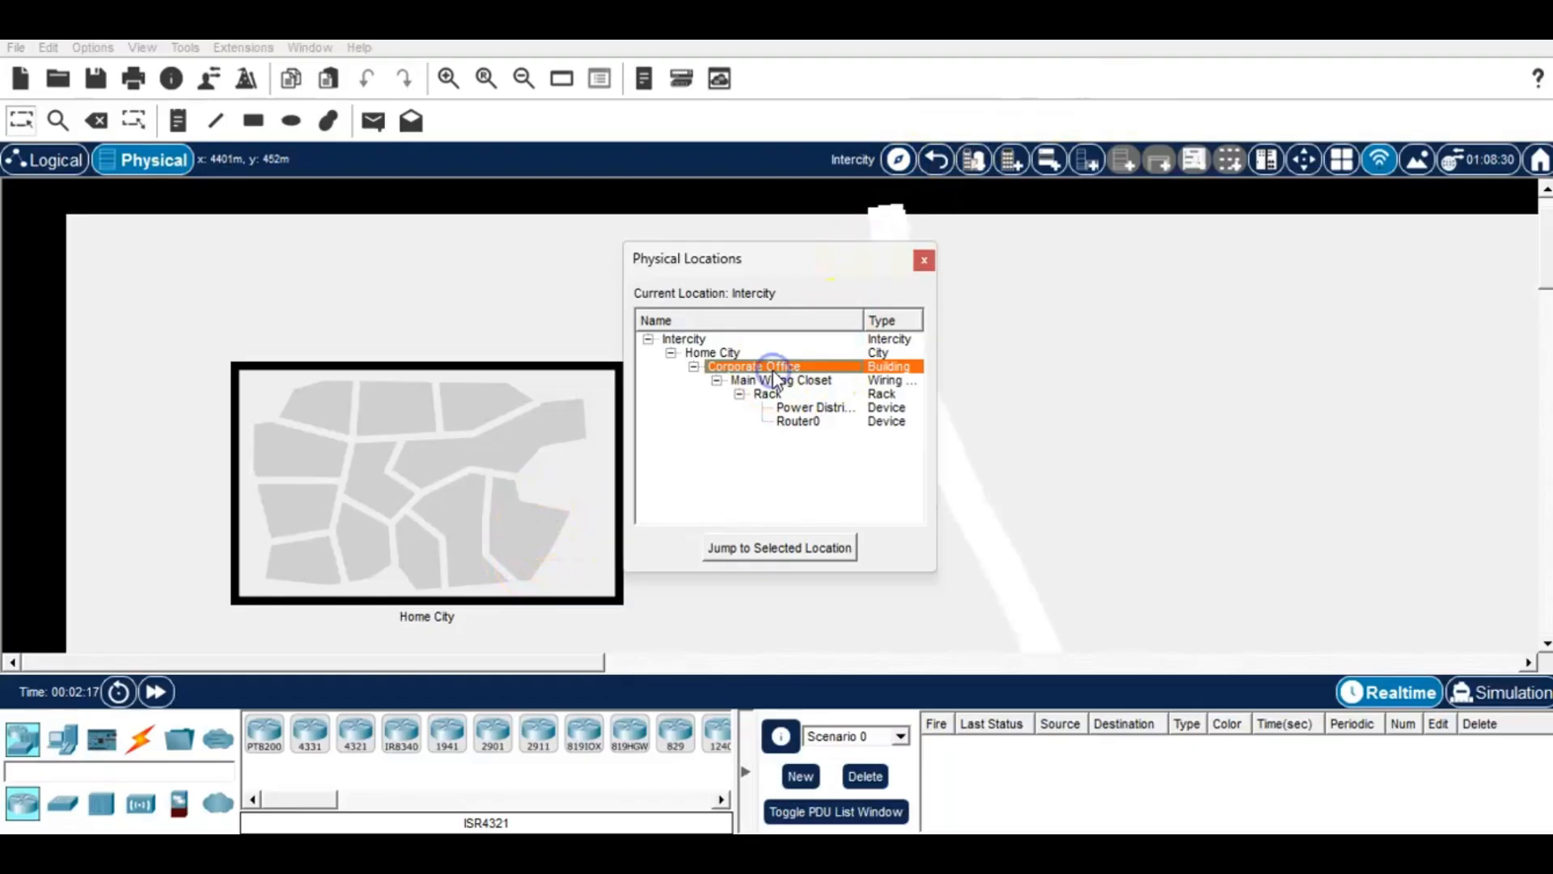
{"action": "left_click", "coordinate": [769, 555]}
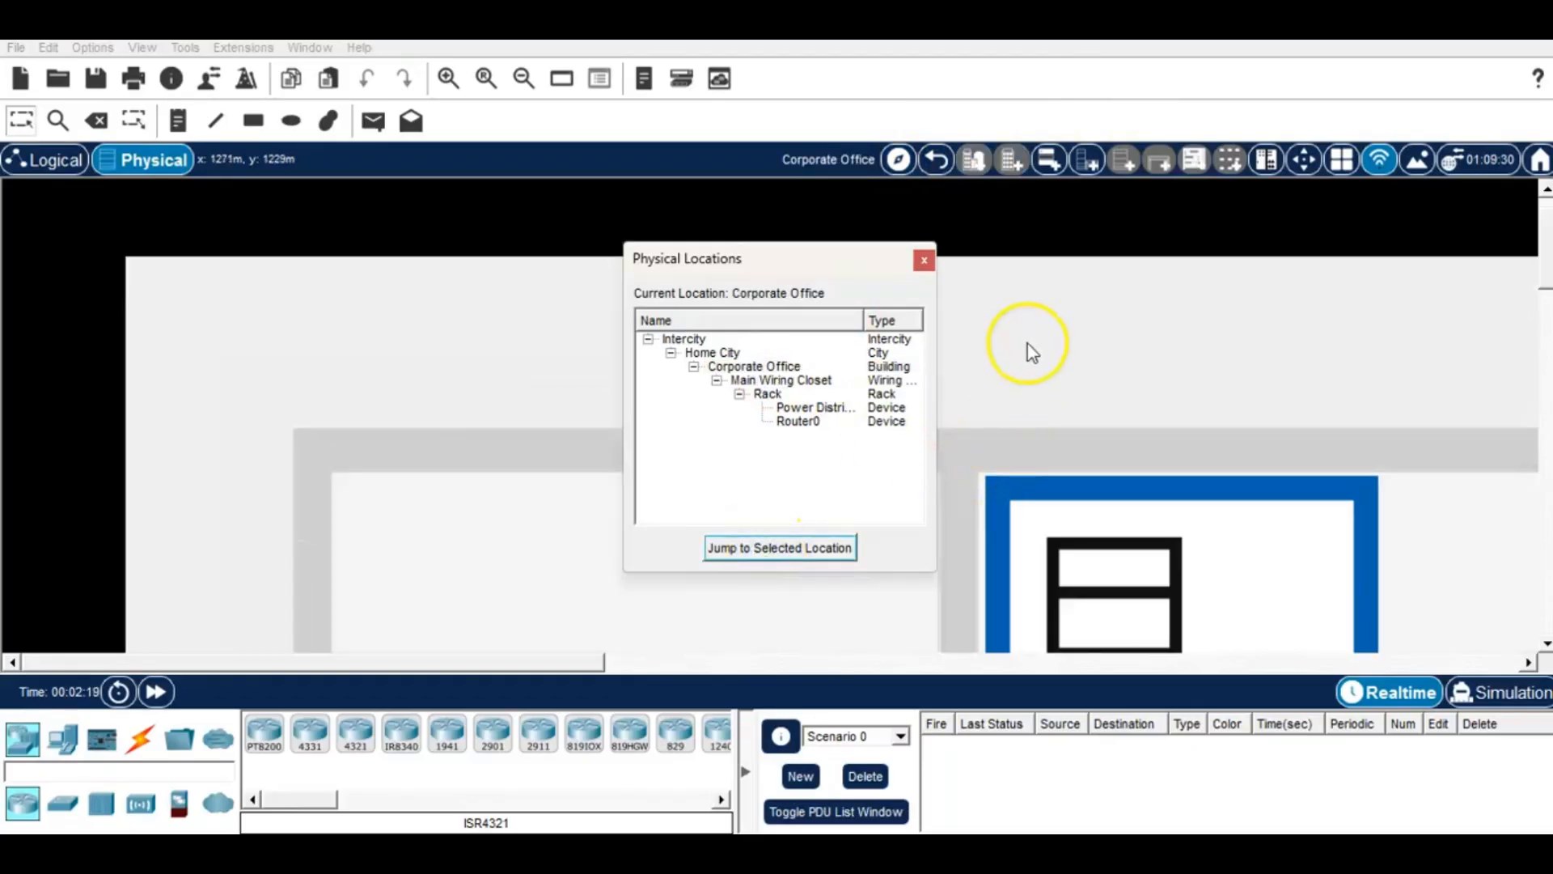
{"action": "scroll", "coordinate": [1043, 339], "scroll_direction": "down", "scroll_amount": 5}
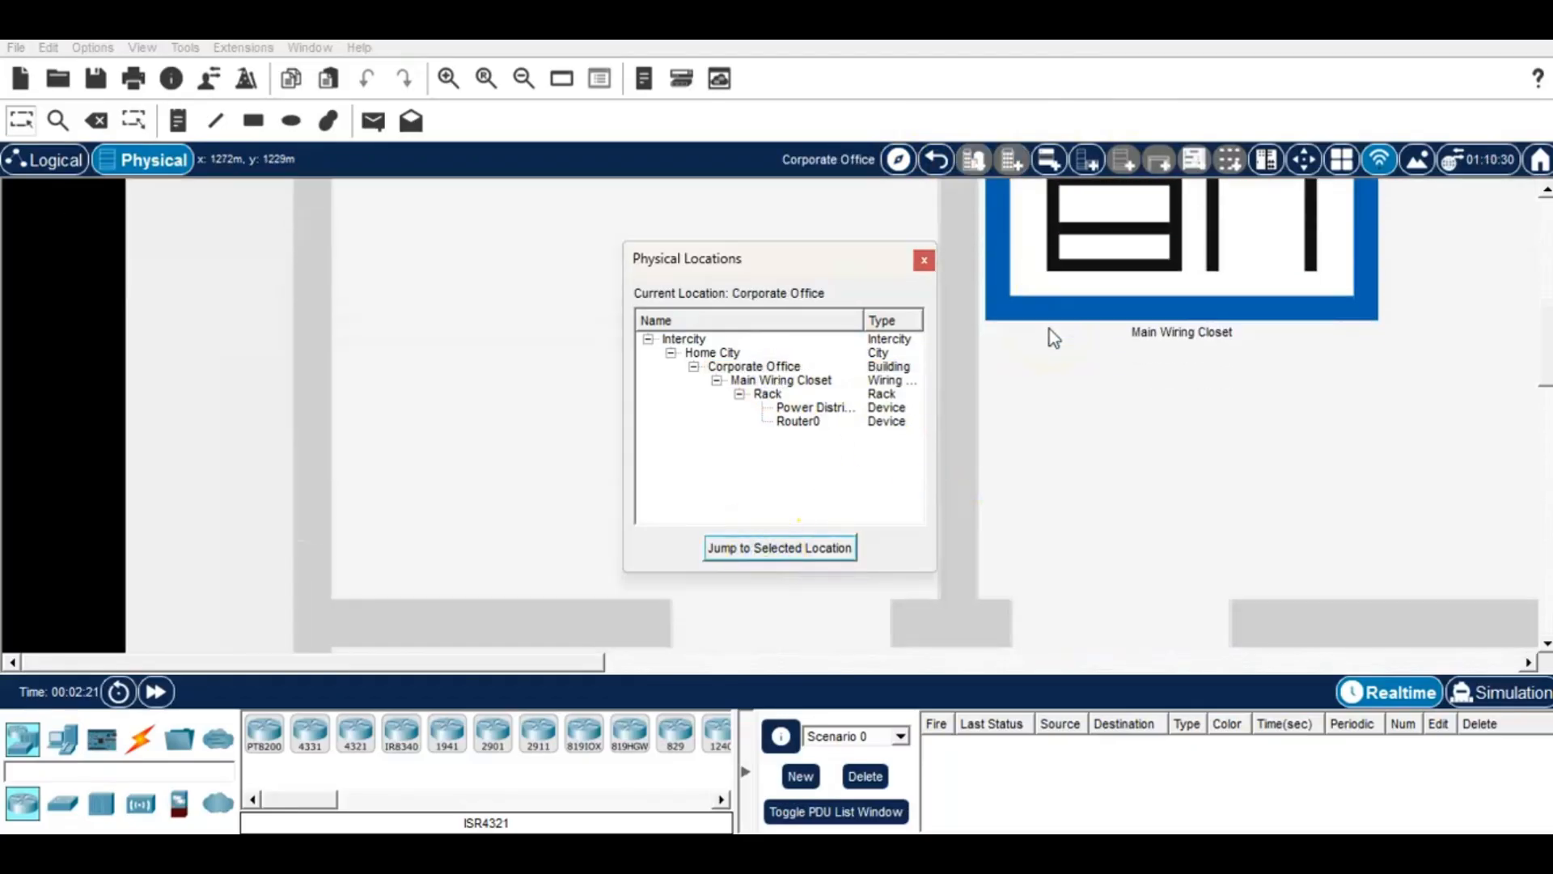
{"action": "scroll", "coordinate": [1051, 338], "scroll_direction": "up", "scroll_amount": 2}
{"action": "left_click", "coordinate": [1156, 419]}
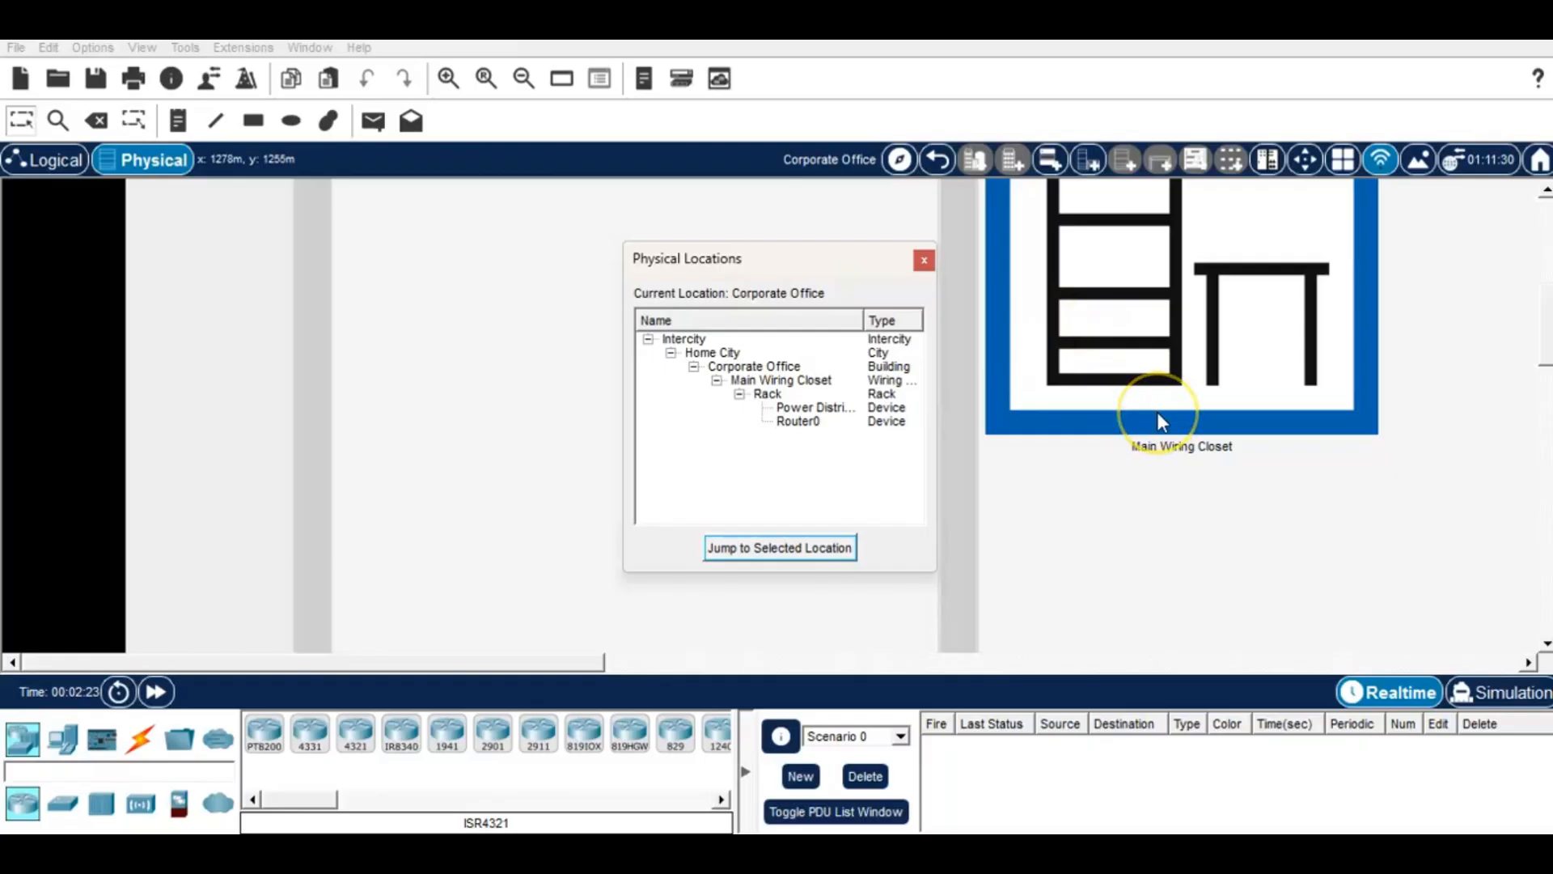
{"action": "scroll", "coordinate": [1159, 417], "scroll_direction": "up", "scroll_amount": 2}
{"action": "scroll", "coordinate": [1158, 416], "scroll_direction": "down", "scroll_amount": 8}
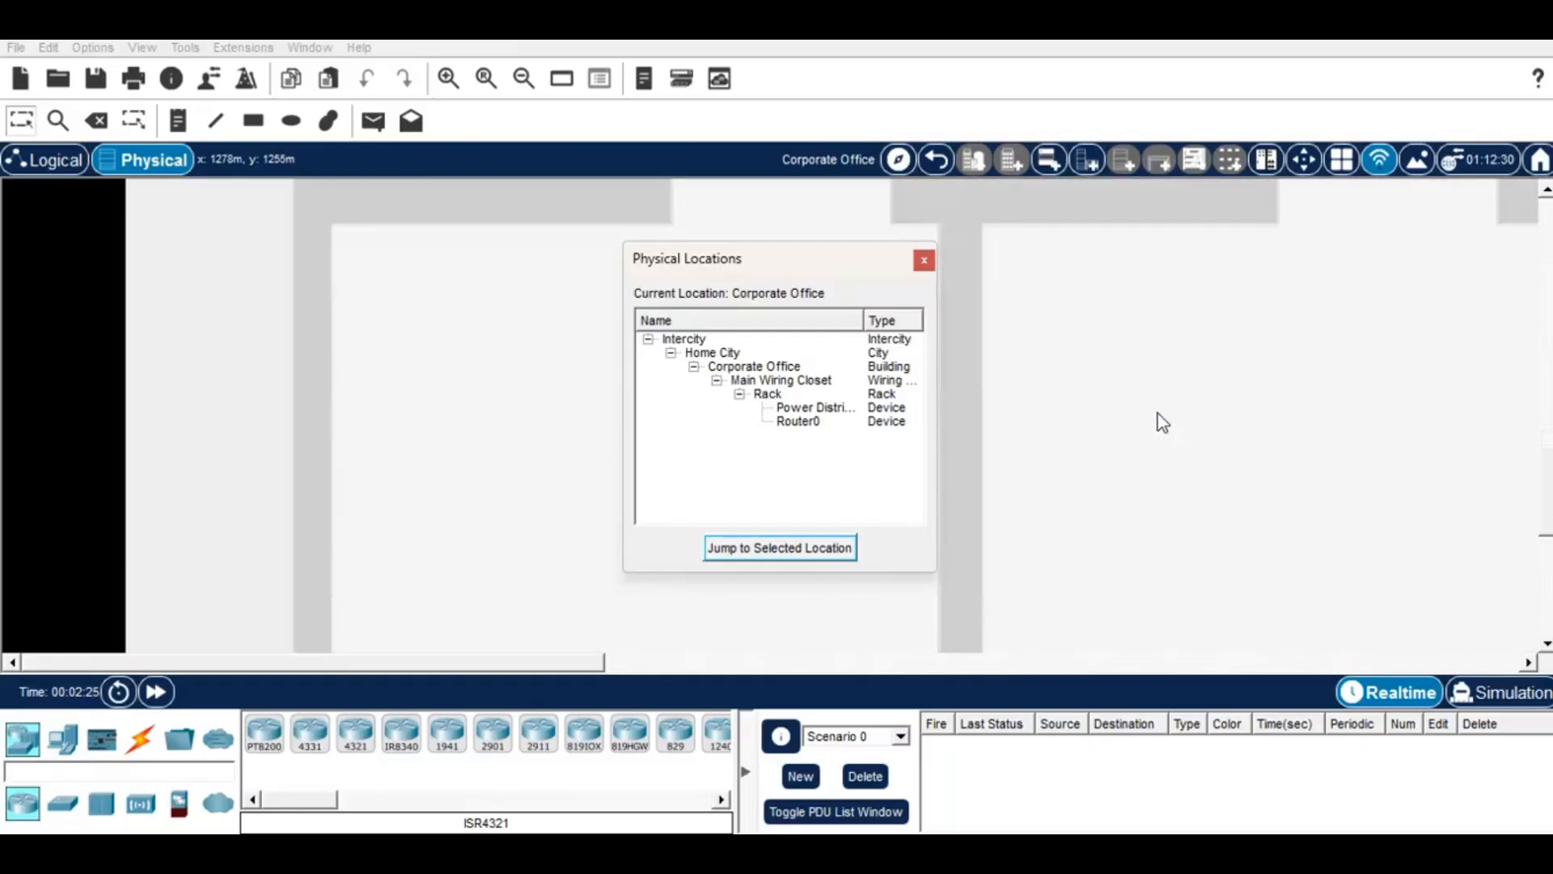
{"action": "scroll", "coordinate": [1163, 422], "scroll_direction": "down", "scroll_amount": 2}
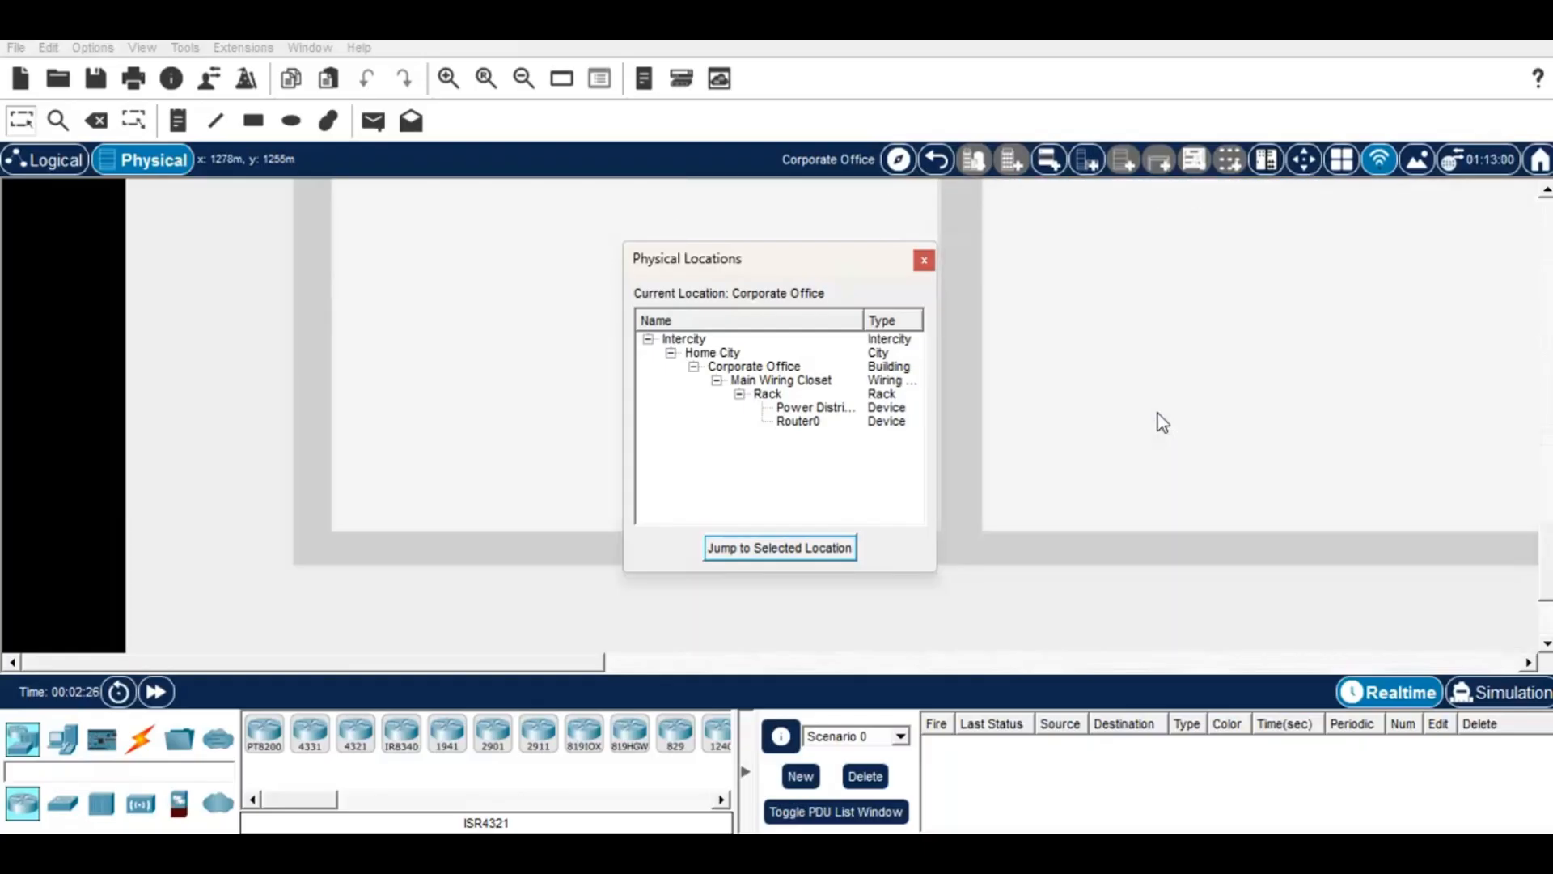
Step: Jump to the Rack inside the Main Wiring Closet and look over its full height
{"action": "left_click", "coordinate": [766, 394]}
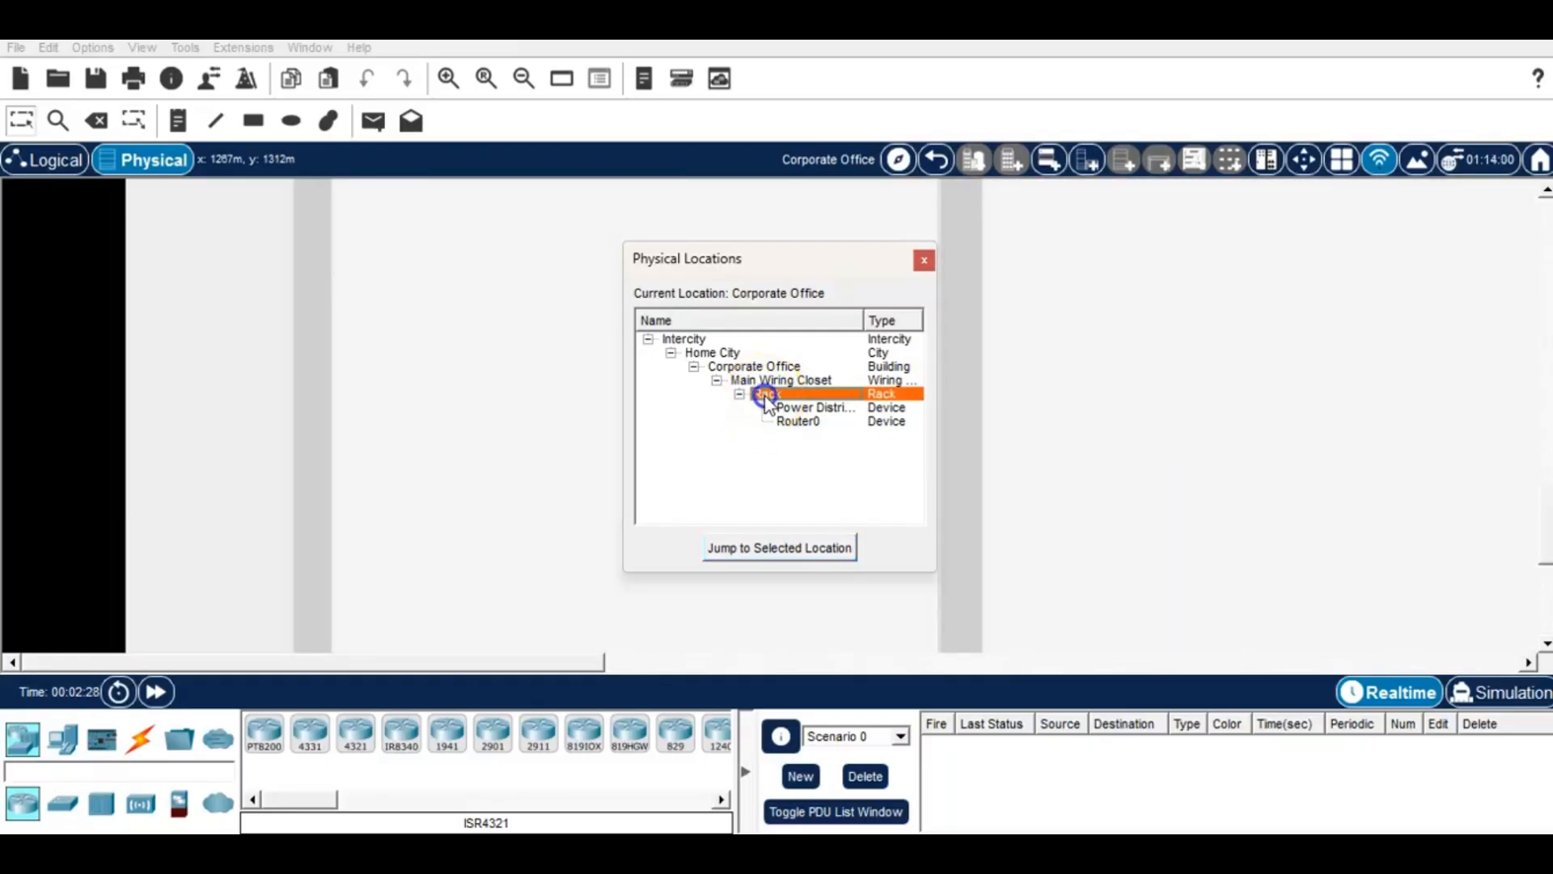
{"action": "left_click", "coordinate": [781, 547]}
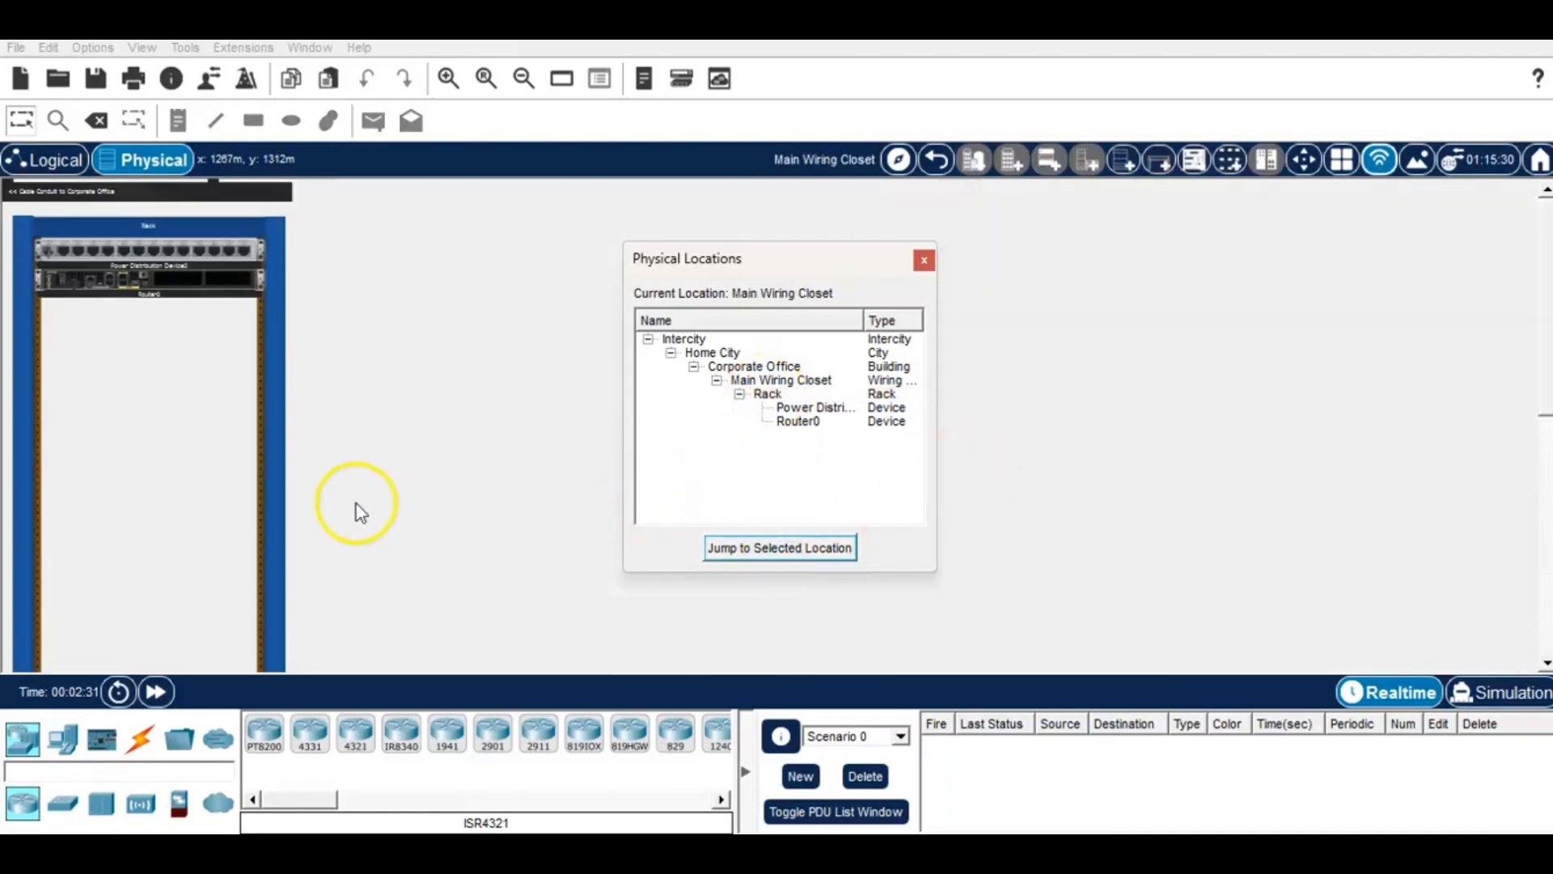
{"action": "scroll", "coordinate": [166, 477], "scroll_direction": "down", "scroll_amount": 5}
{"action": "scroll", "coordinate": [166, 477], "scroll_direction": "up", "scroll_amount": 2}
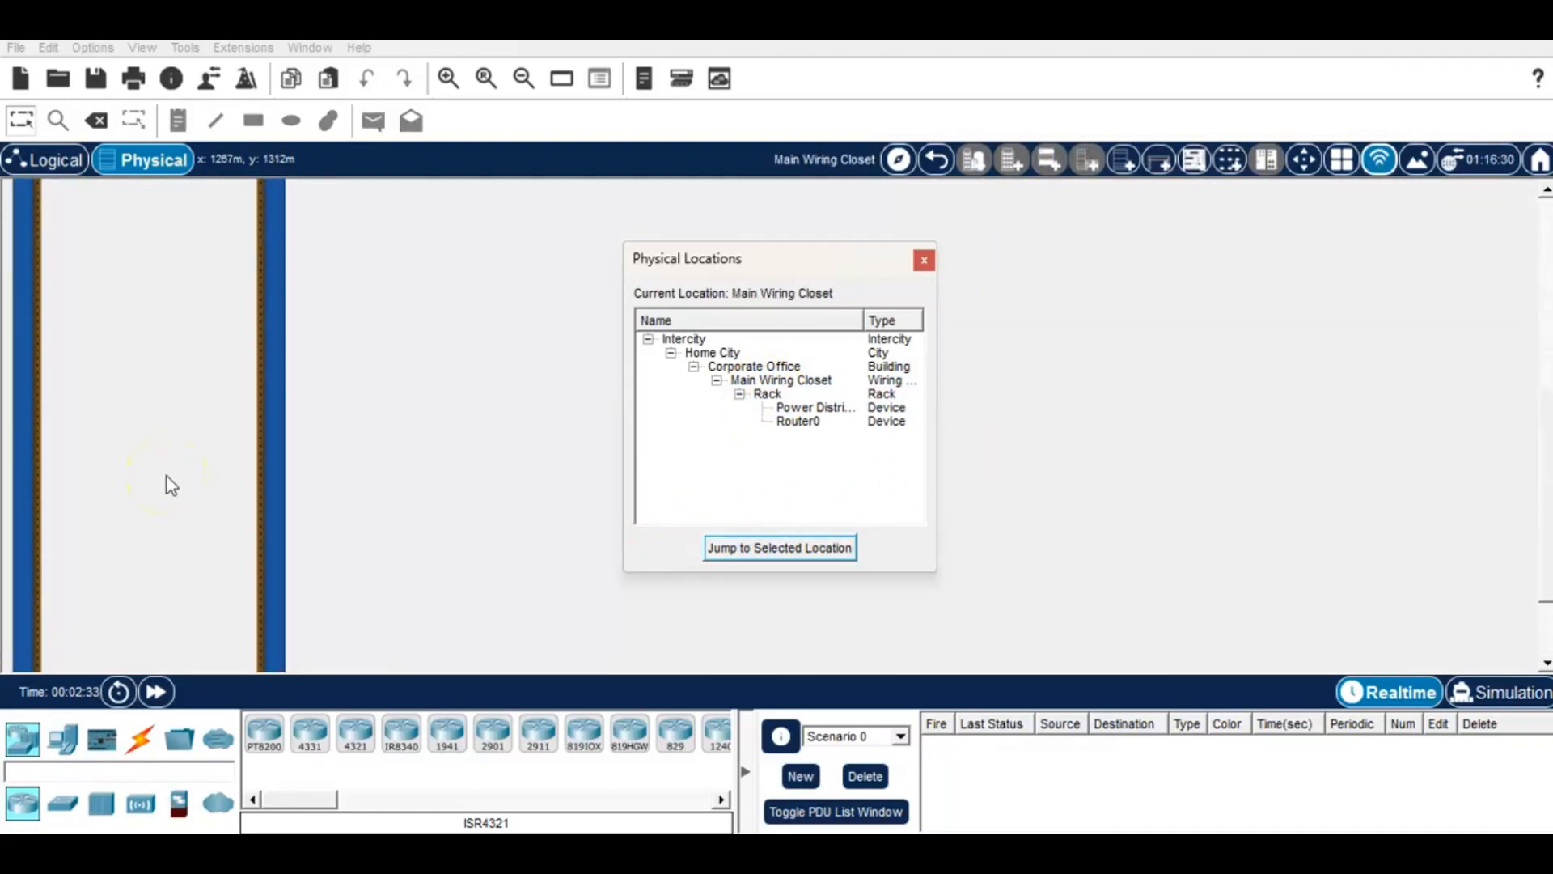
Step: Jump to the rack's power distribution device, close the locations list, and examine the device and the router below it up close
{"action": "left_click", "coordinate": [811, 410]}
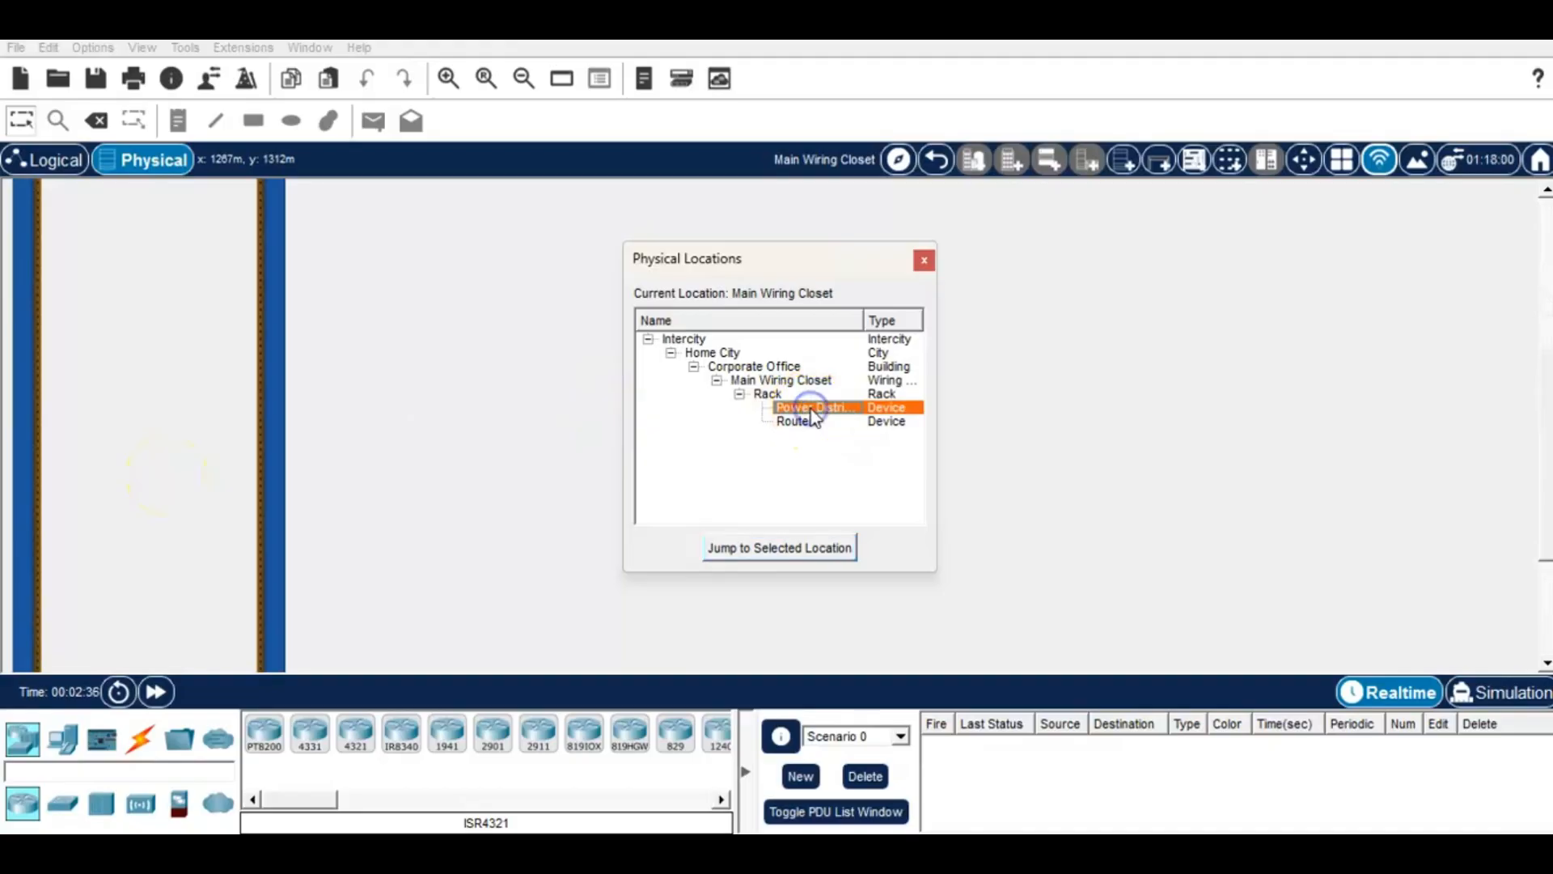
{"action": "left_click", "coordinate": [787, 556]}
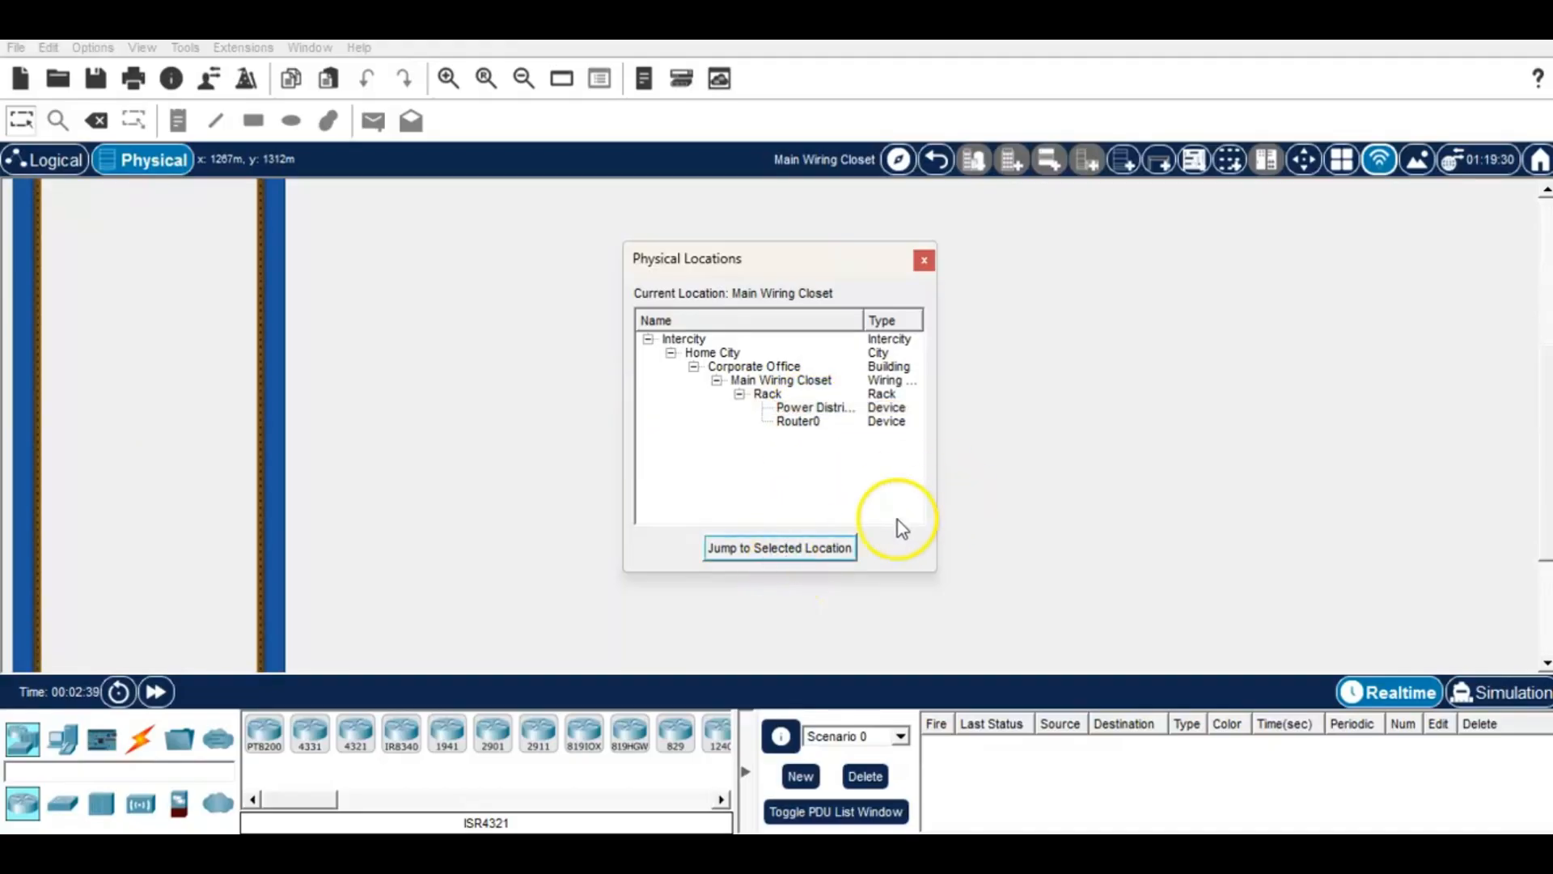
{"action": "left_click", "coordinate": [804, 549]}
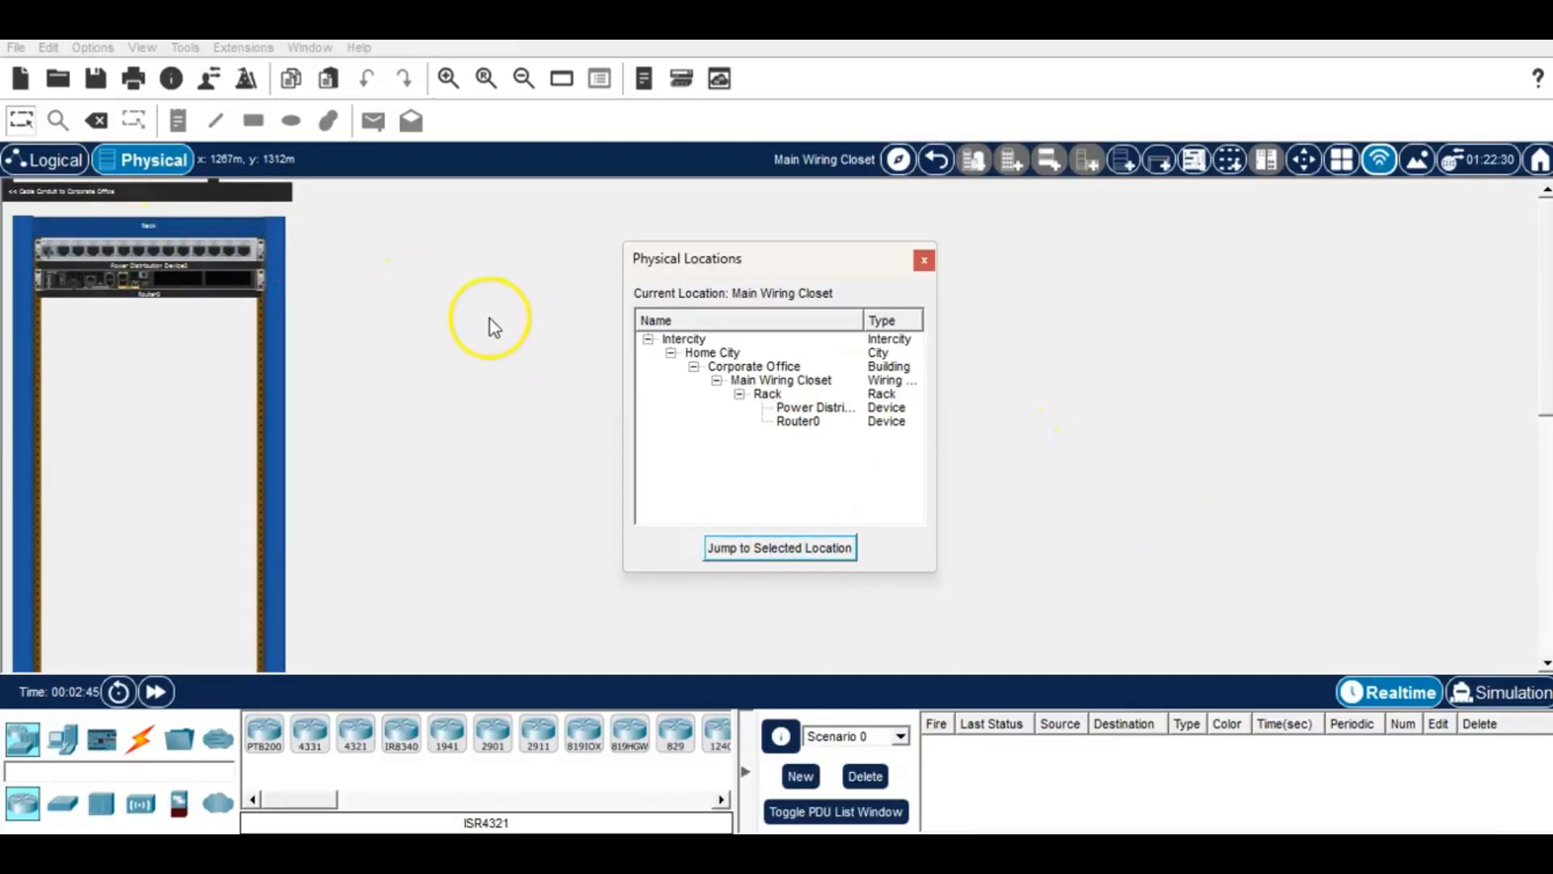
{"action": "scroll", "coordinate": [294, 300], "scroll_direction": "up", "scroll_amount": 2}
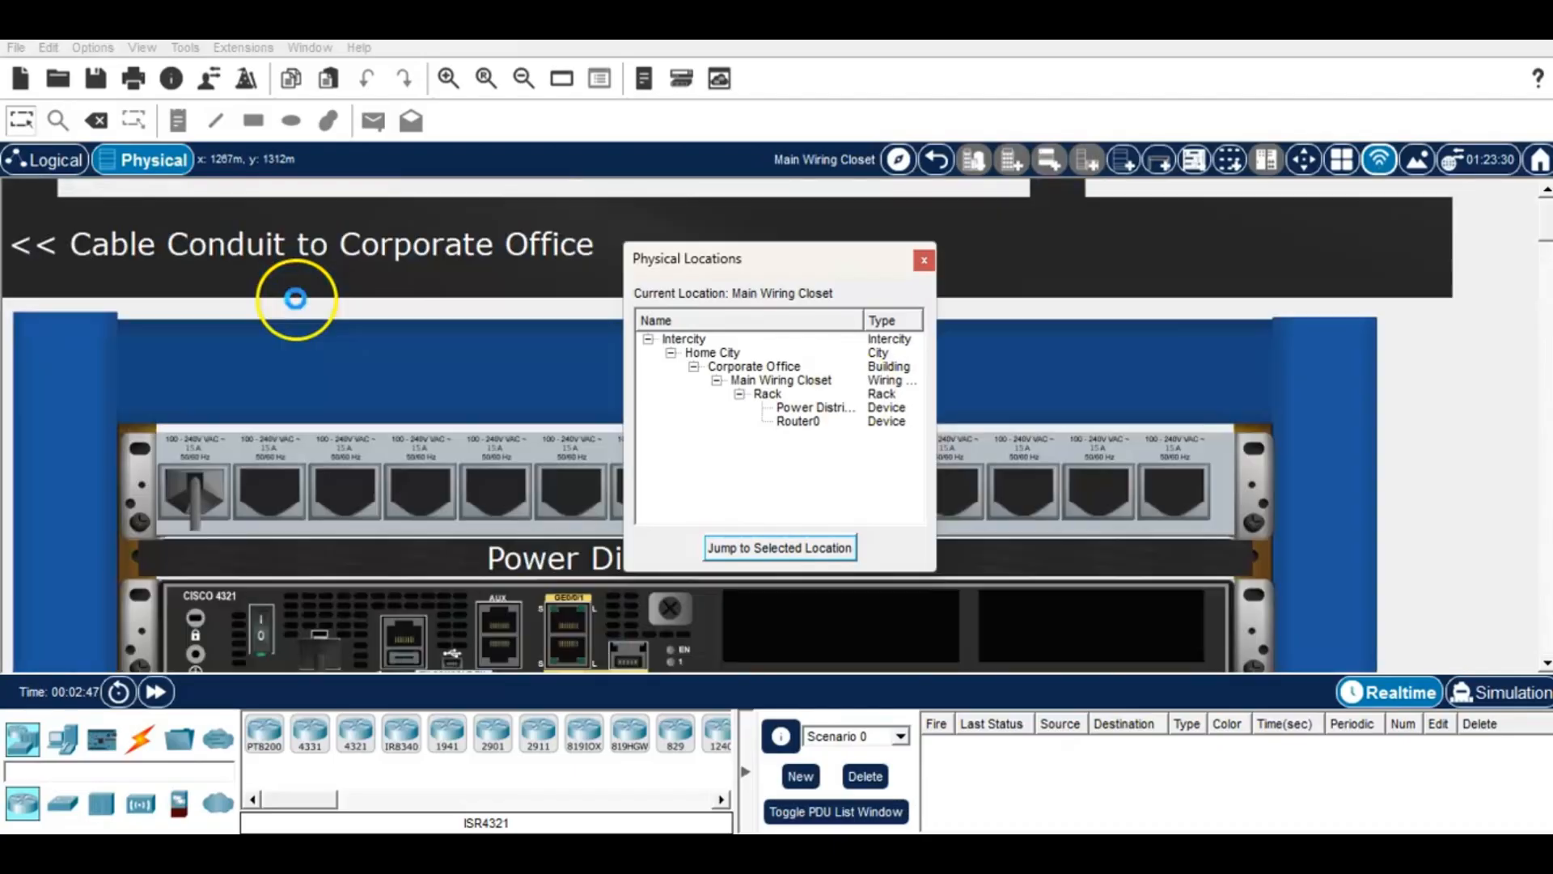
{"action": "scroll", "coordinate": [382, 346], "scroll_direction": "up", "scroll_amount": 4}
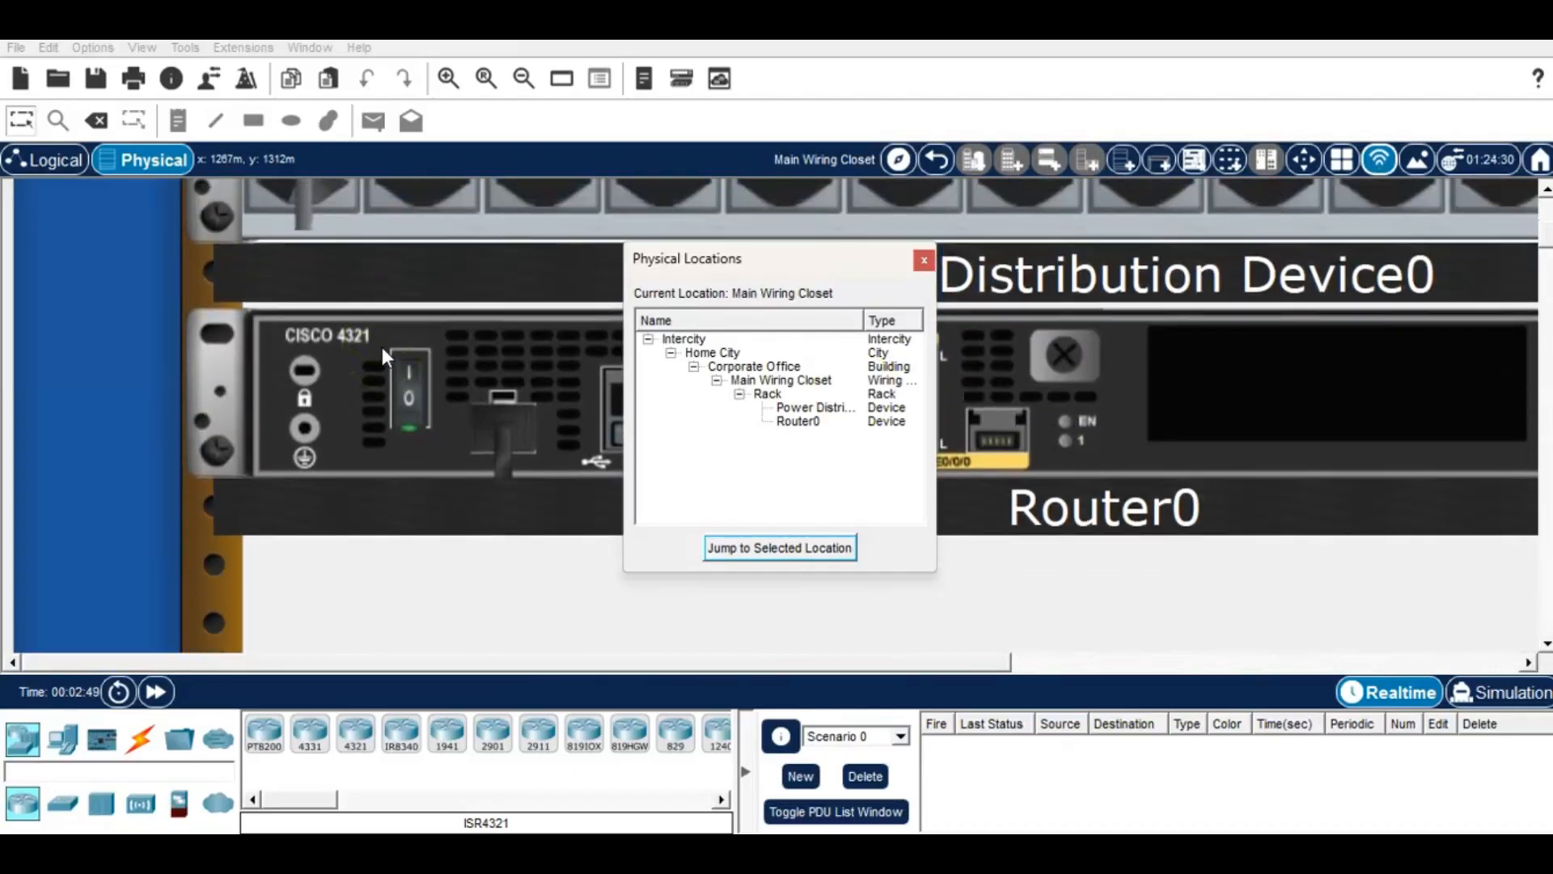
{"action": "scroll", "coordinate": [382, 347], "scroll_direction": "up", "scroll_amount": 1}
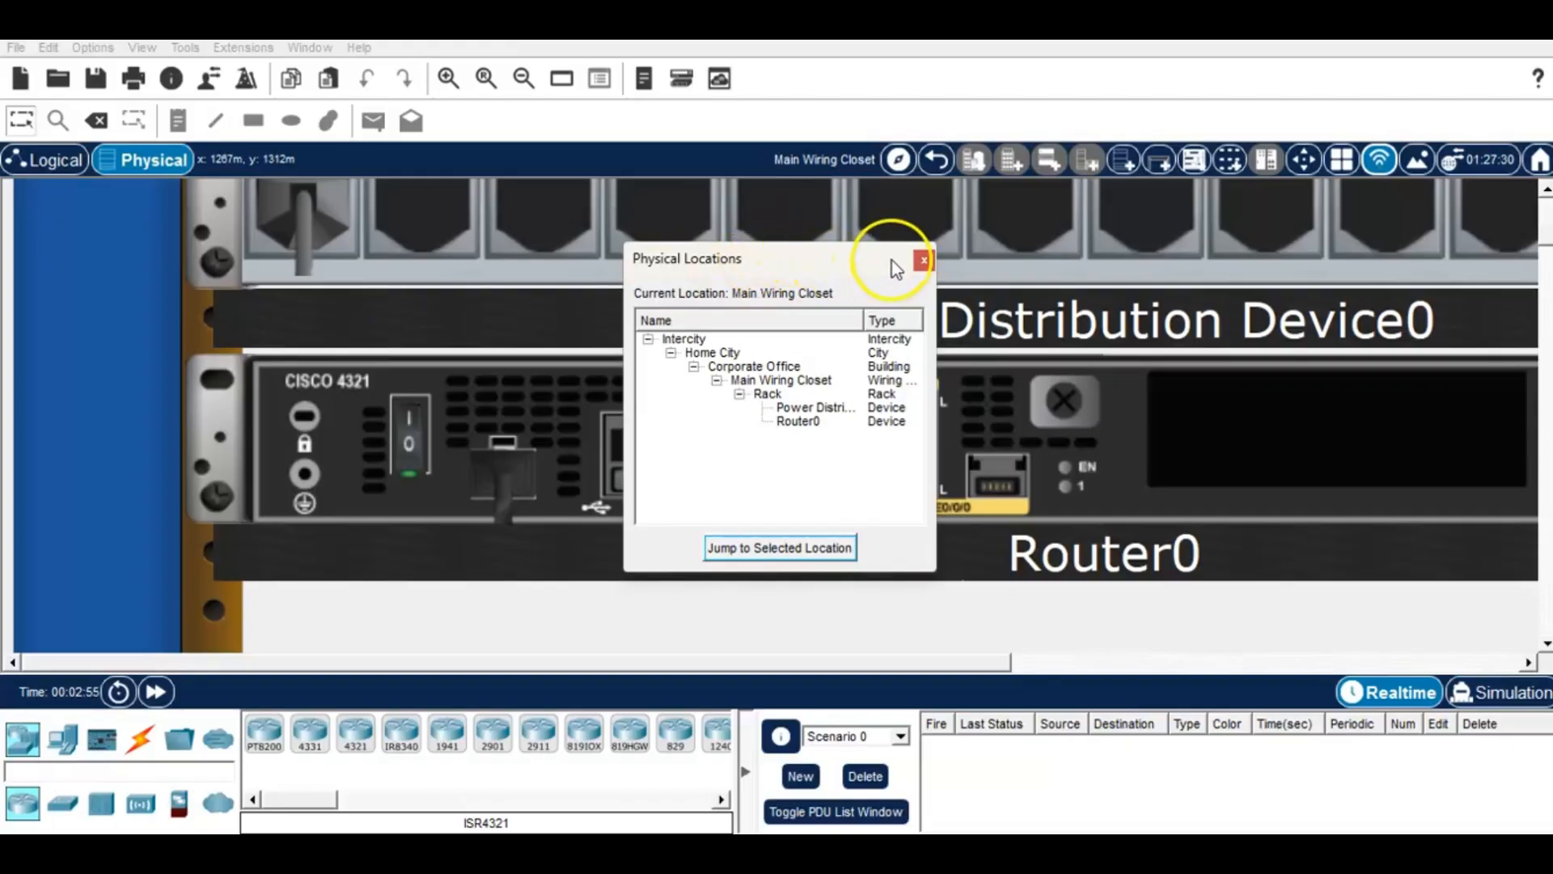
{"action": "left_click", "coordinate": [923, 259]}
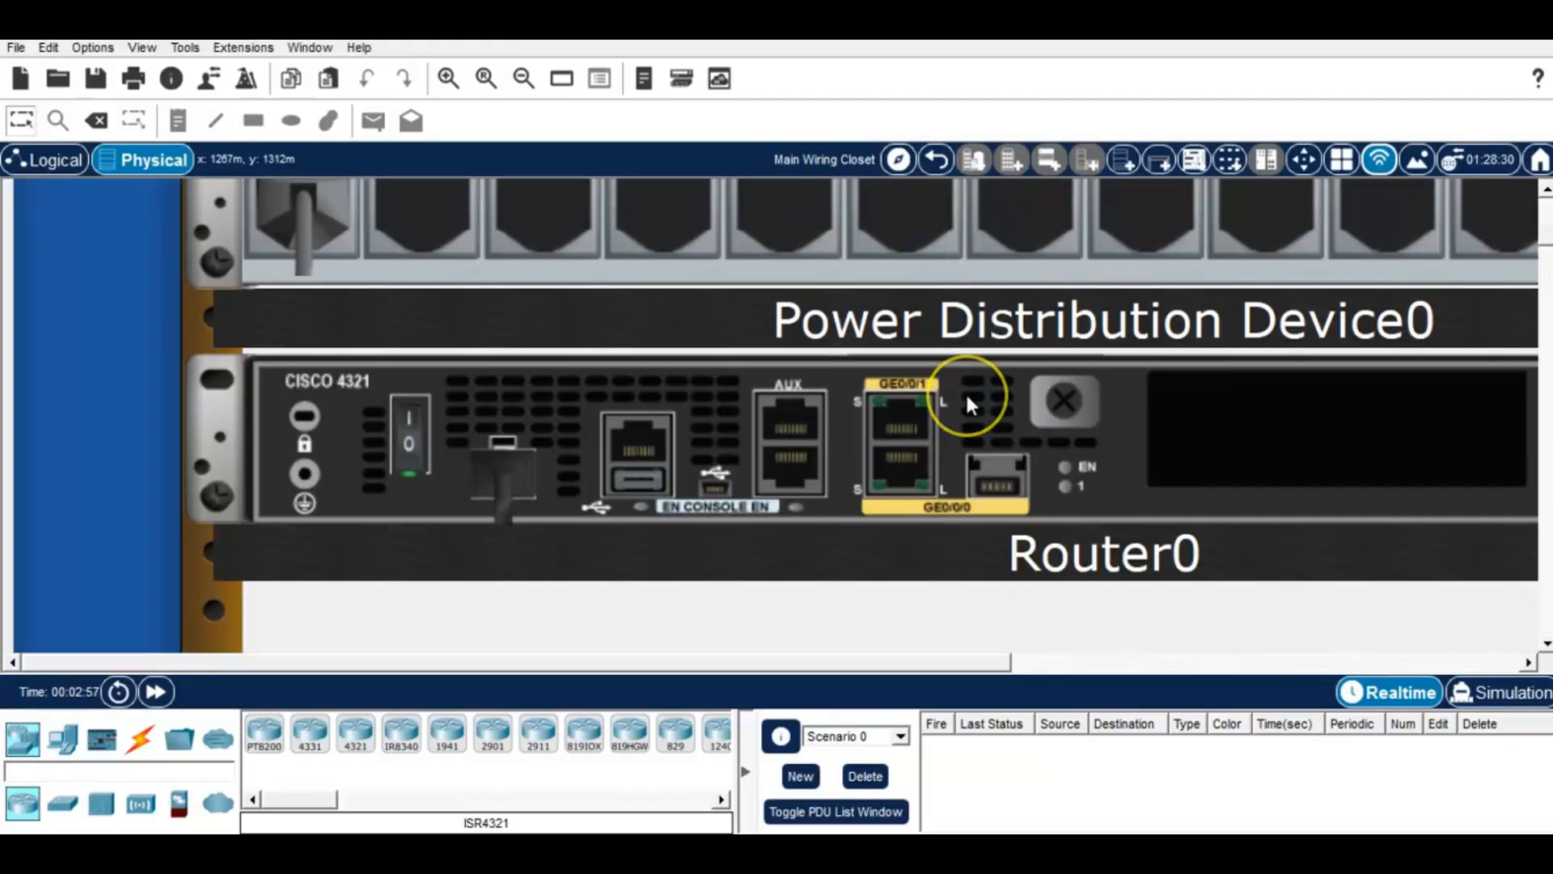
{"action": "scroll", "coordinate": [966, 392], "scroll_direction": "up", "scroll_amount": 4}
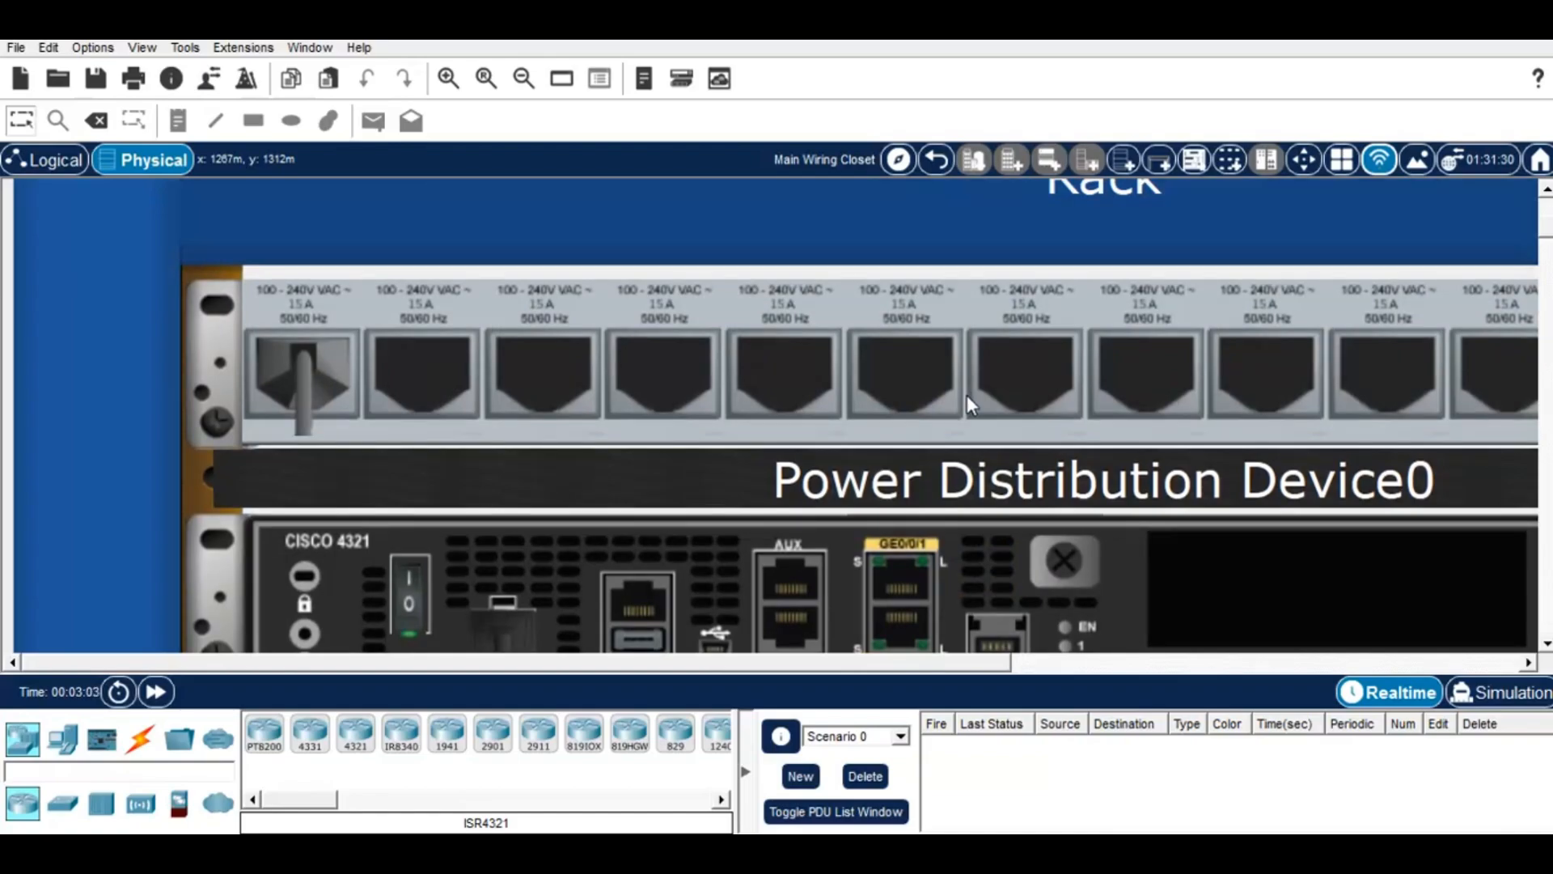
Step: Look over the router's front panel ports and the empty rack space below it in the Main Wiring Closet
{"action": "scroll", "coordinate": [967, 394], "scroll_direction": "down", "scroll_amount": 4}
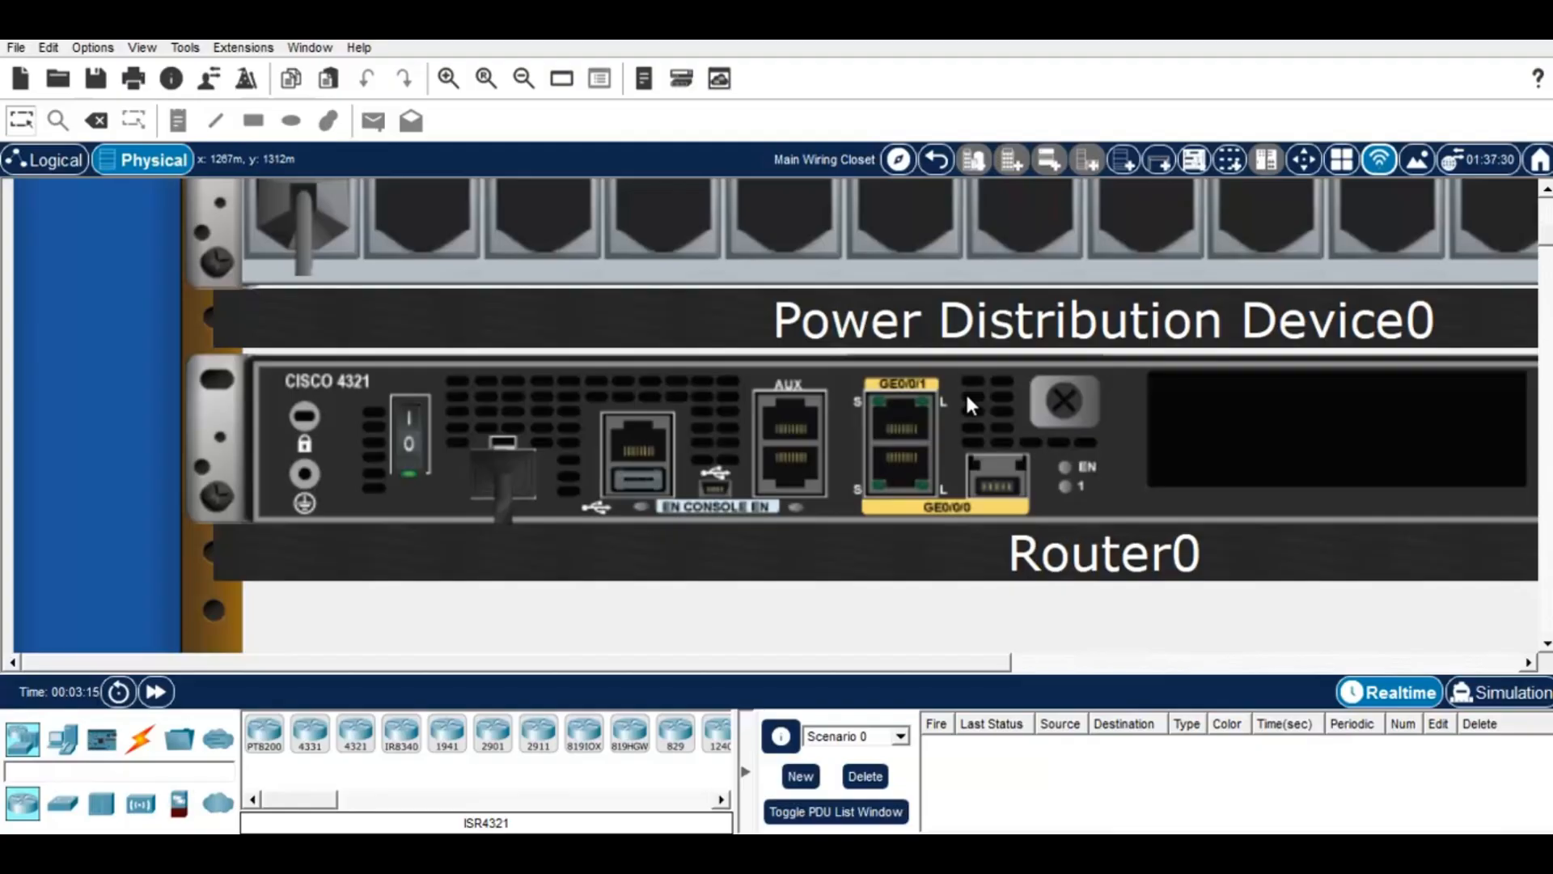
{"action": "scroll", "coordinate": [968, 396], "scroll_direction": "down", "scroll_amount": 4}
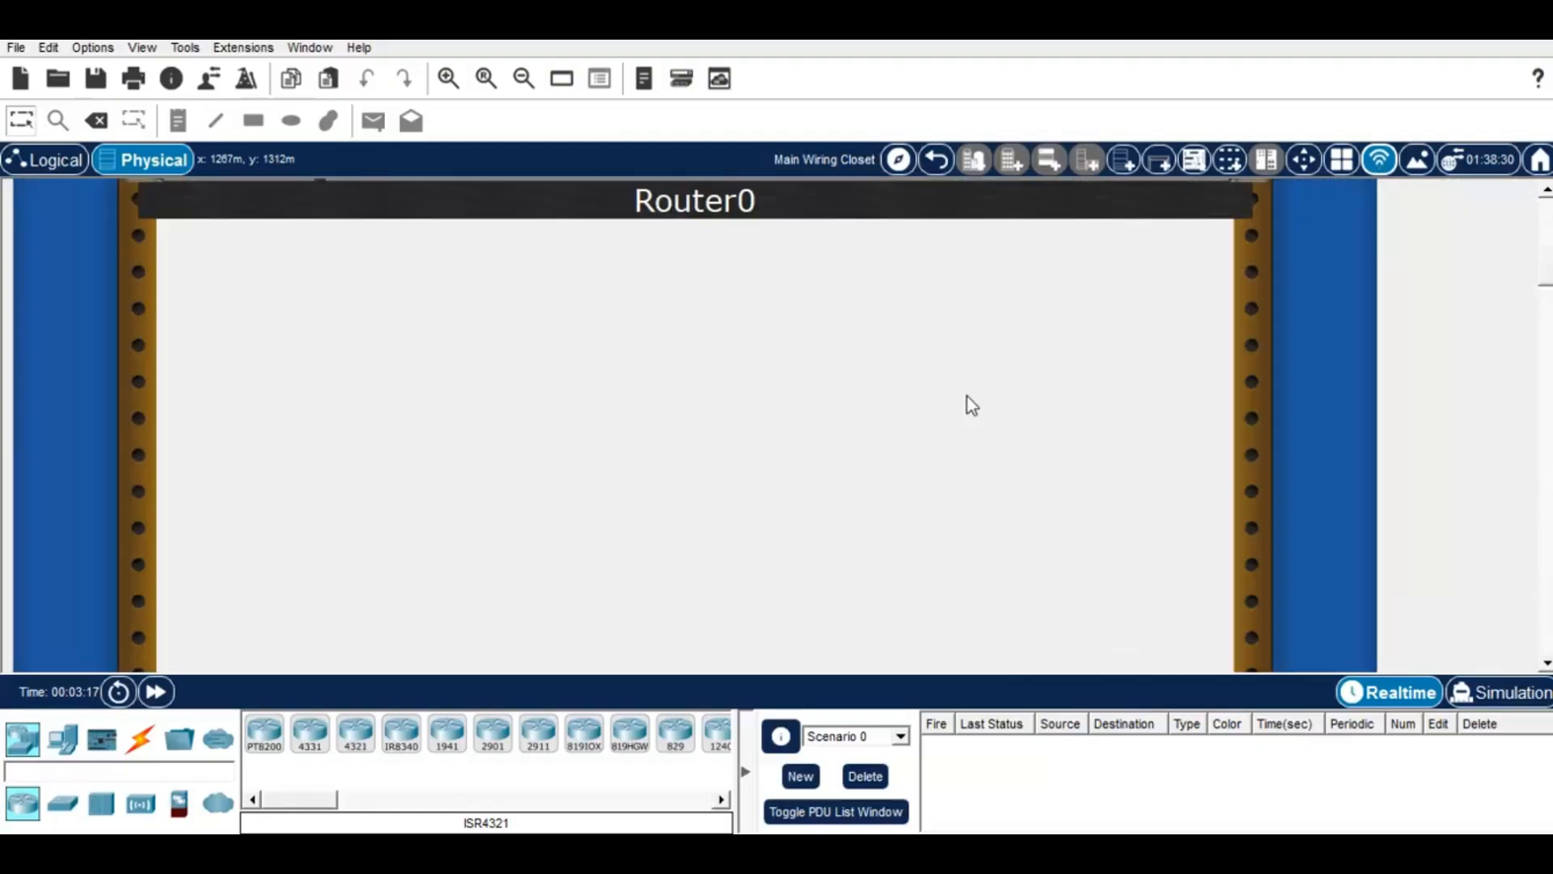
{"action": "scroll", "coordinate": [676, 508], "scroll_direction": "up", "scroll_amount": 4}
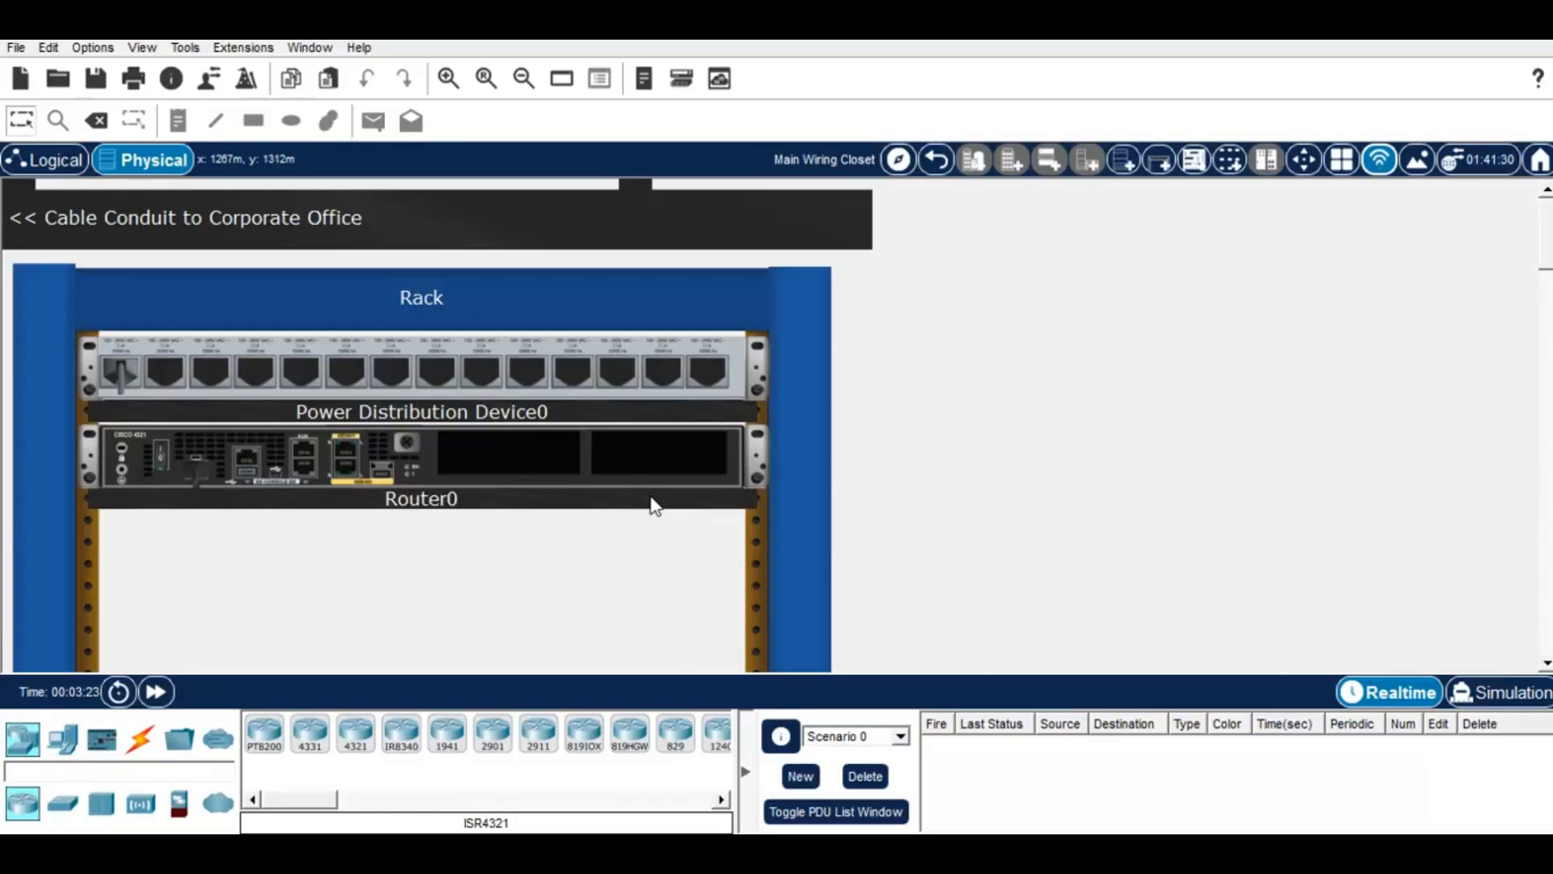
Step: Return to the logical workspace and examine Router0's physical device view, closing its window when done
{"action": "left_click", "coordinate": [57, 162]}
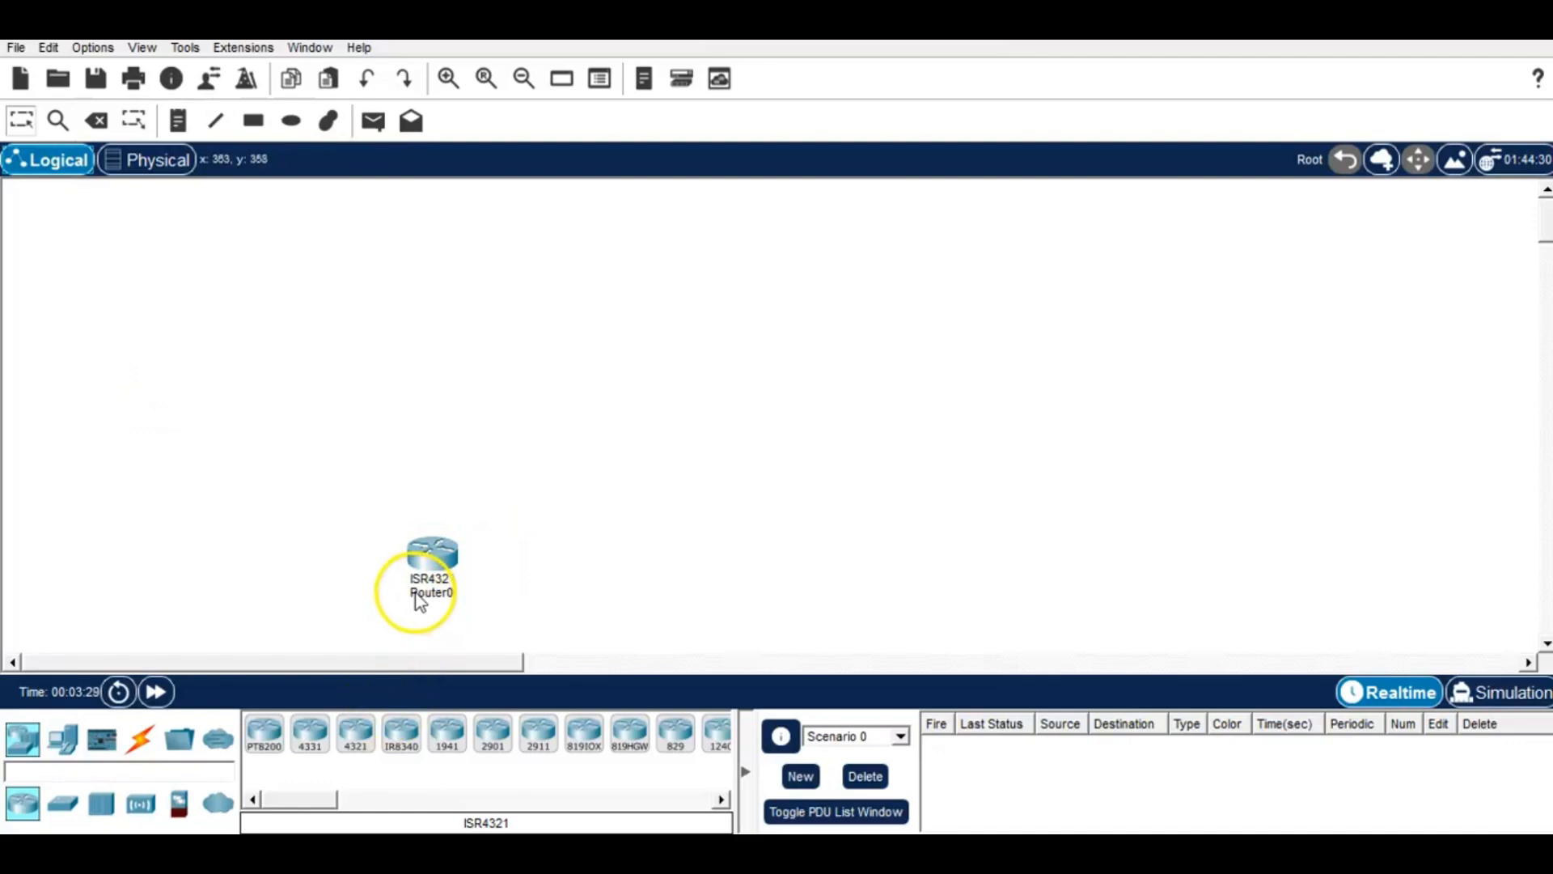
{"action": "left_click", "coordinate": [434, 550]}
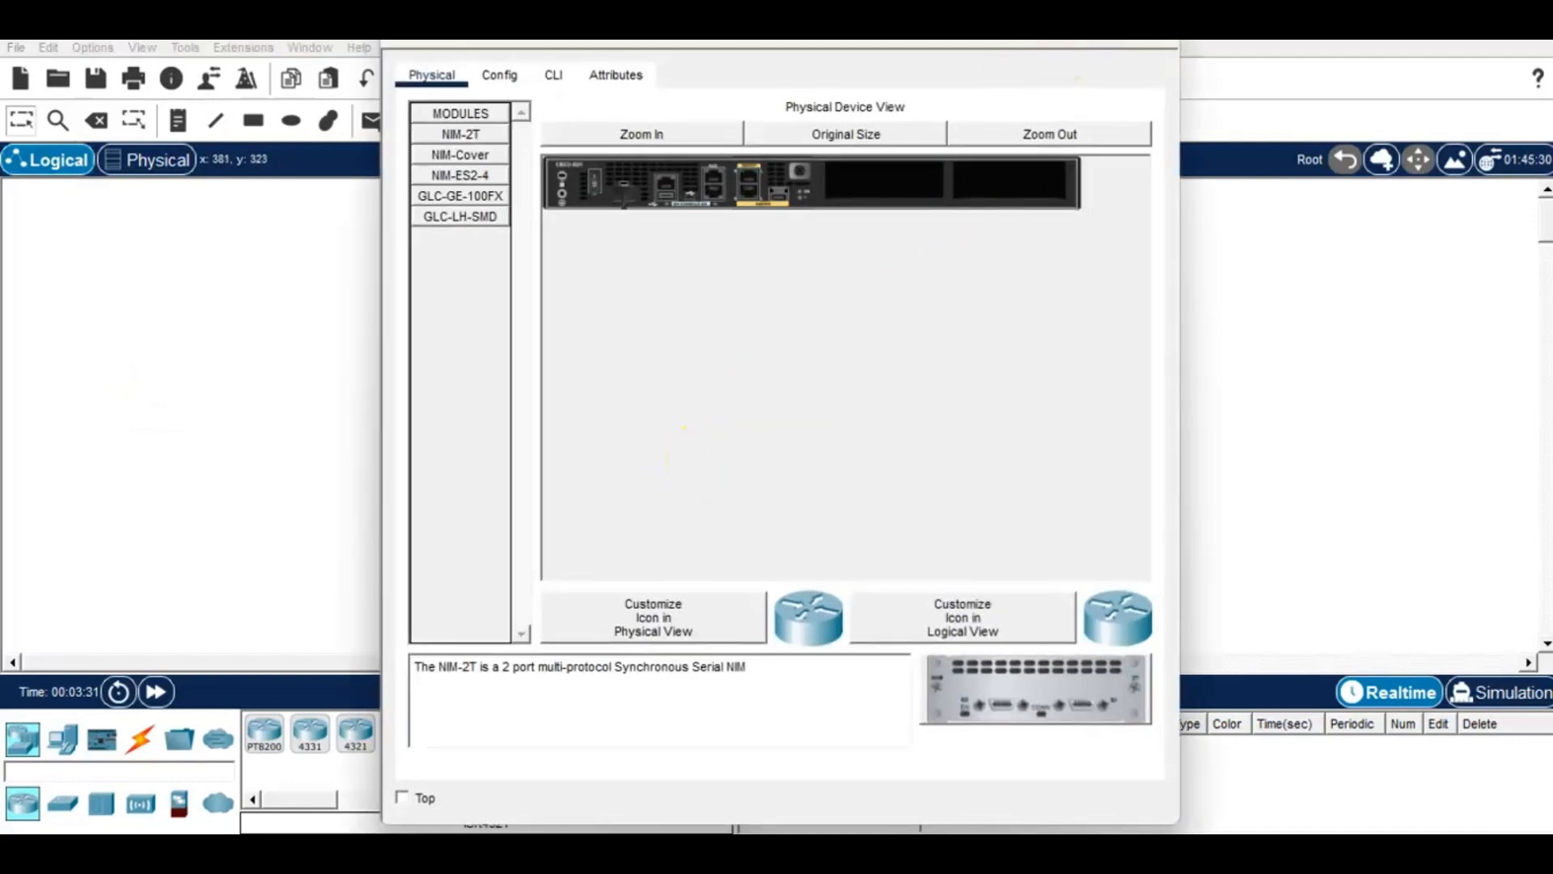
{"action": "left_click", "coordinate": [1154, 42]}
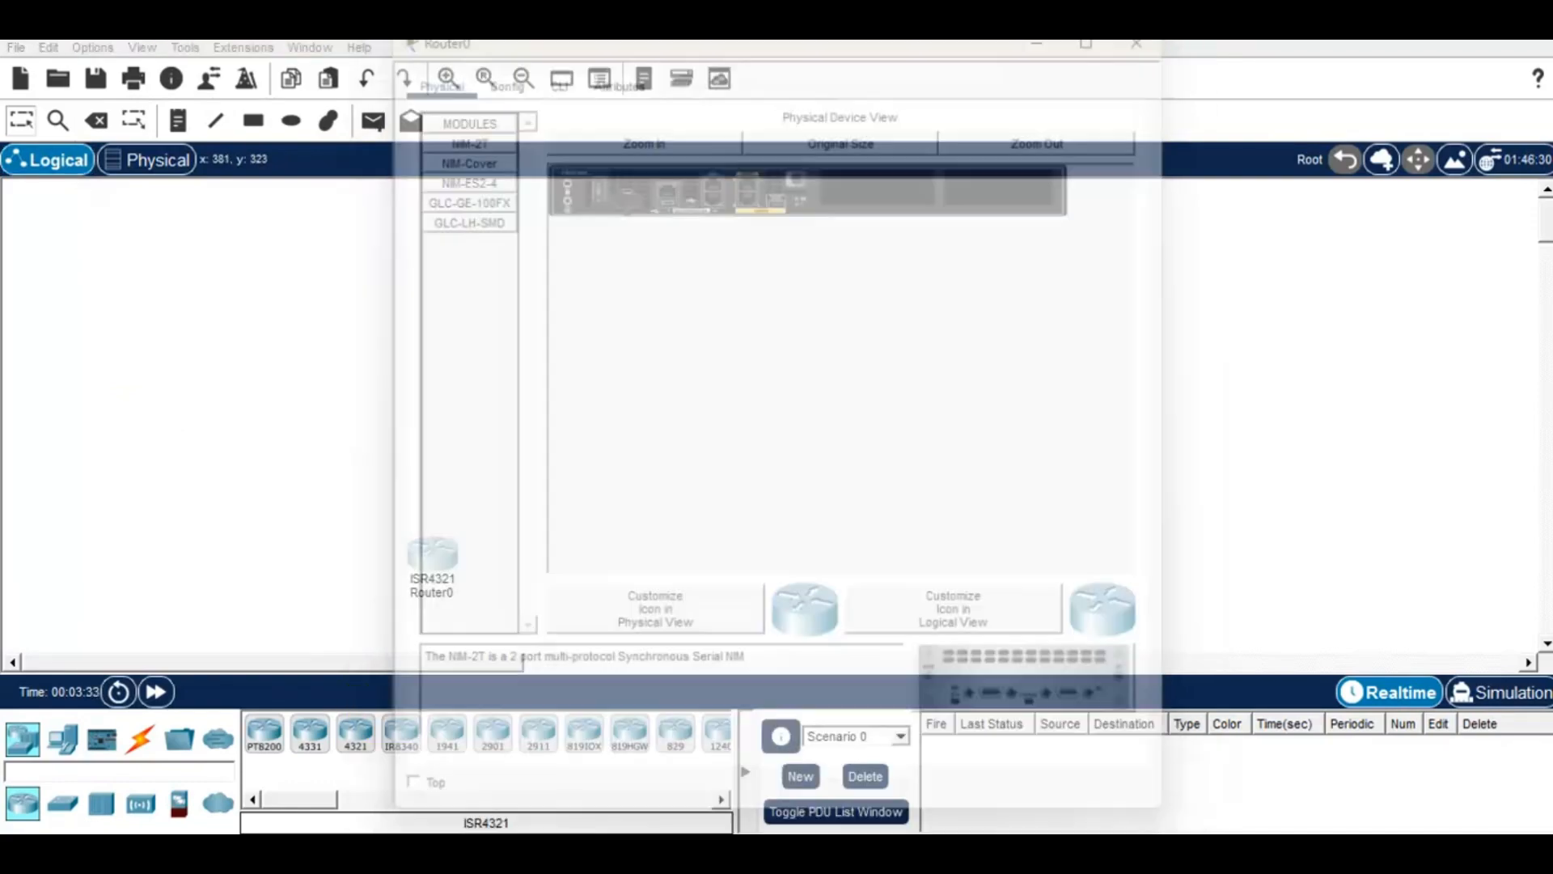
{"action": "mouse_move", "coordinate": [426, 565]}
{"action": "left_mouse_down"}
{"action": "mouse_move", "coordinate": [405, 752]}
{"action": "mouse_move", "coordinate": [444, 572]}
{"action": "left_mouse_up"}
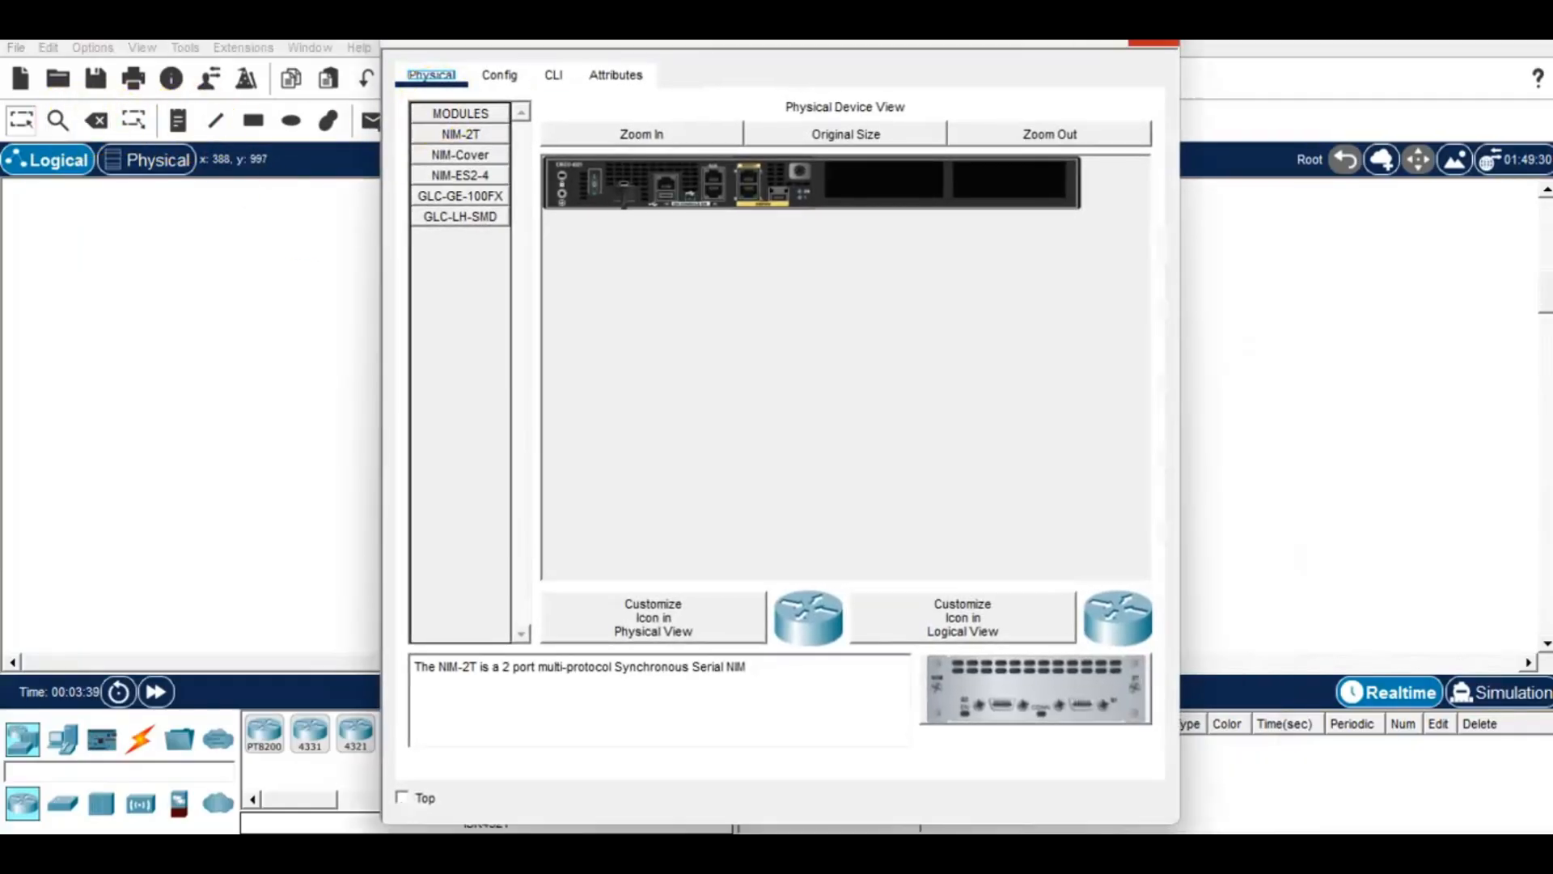
{"action": "left_click", "coordinate": [1153, 42]}
Step: Delete Router0 from the logical workspace, confirm the deletion, and return to the selection tool
{"action": "left_click", "coordinate": [89, 121]}
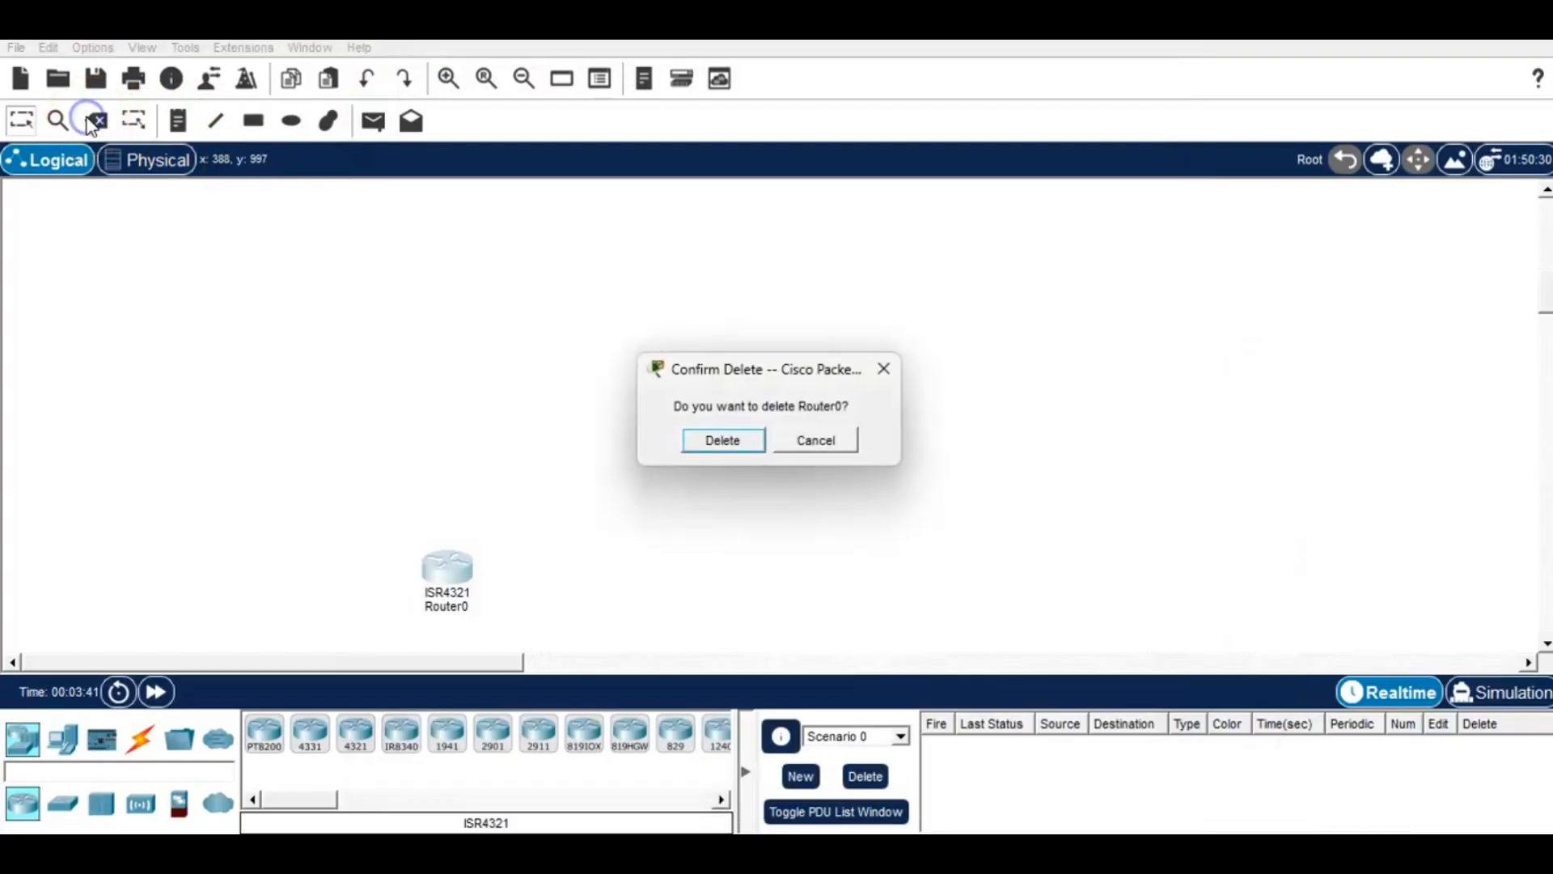
{"action": "left_click", "coordinate": [732, 443]}
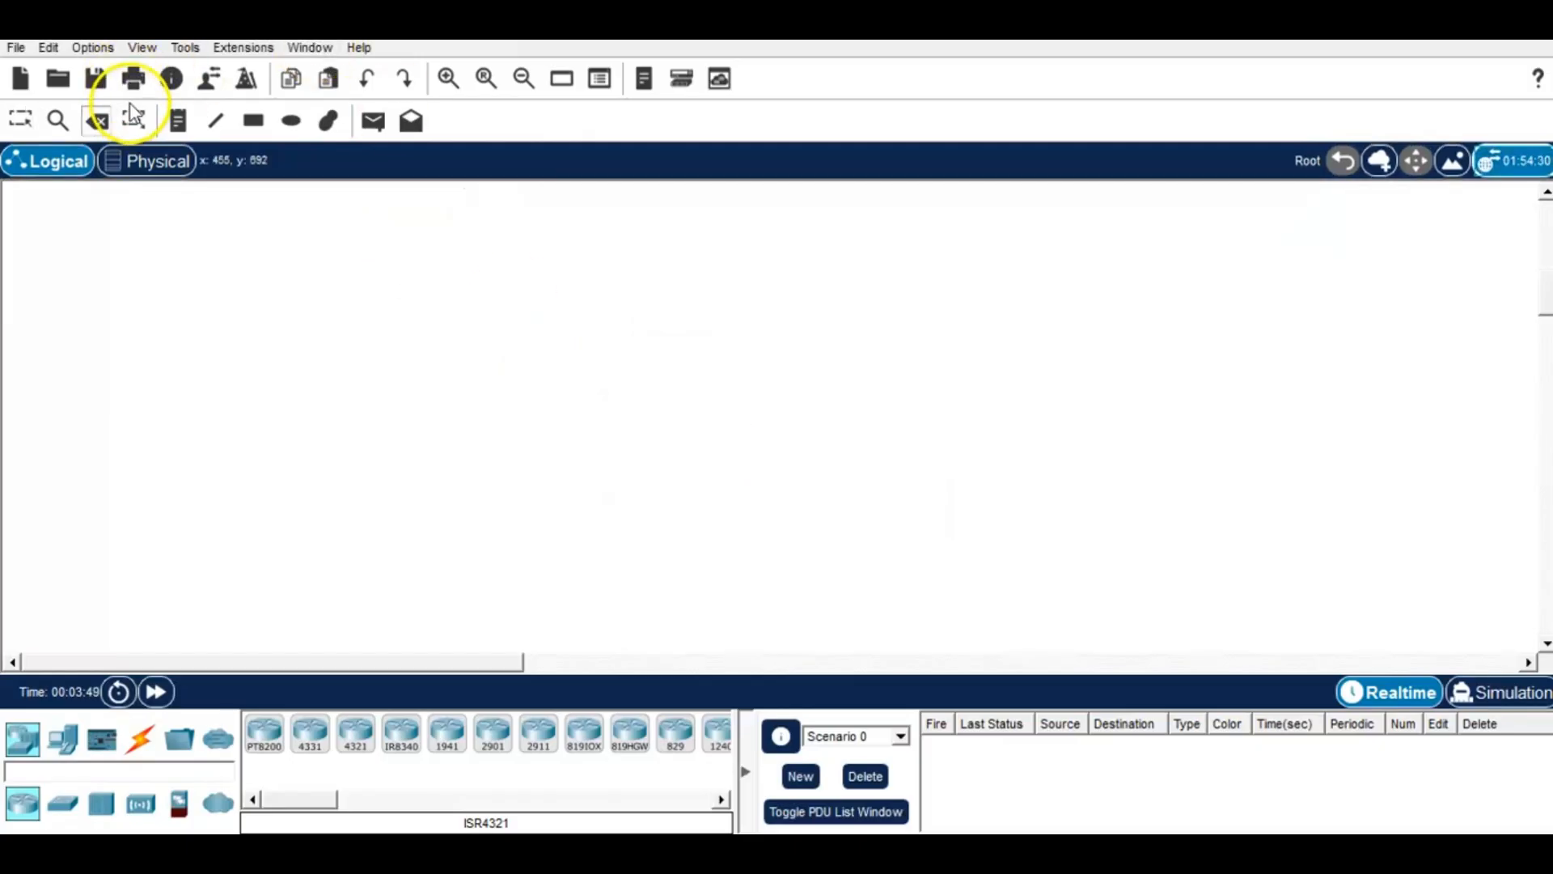
{"action": "left_click", "coordinate": [22, 120]}
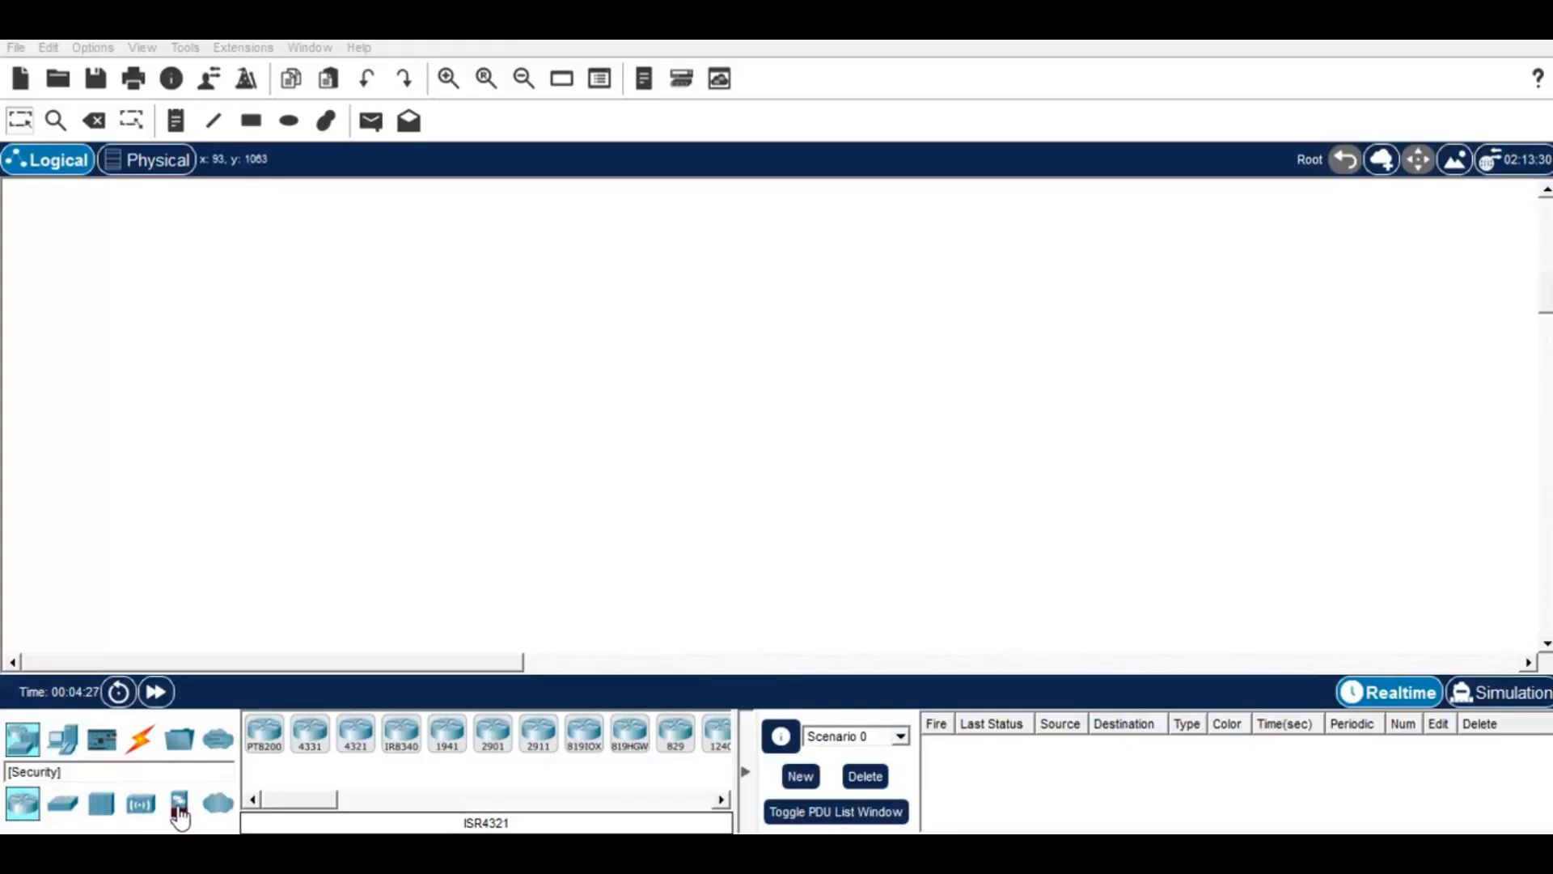
Step: Browse the WAN Emulation and Miscellaneous device categories, then open the Connections category
{"action": "left_click", "coordinate": [217, 809]}
{"action": "left_click", "coordinate": [180, 740]}
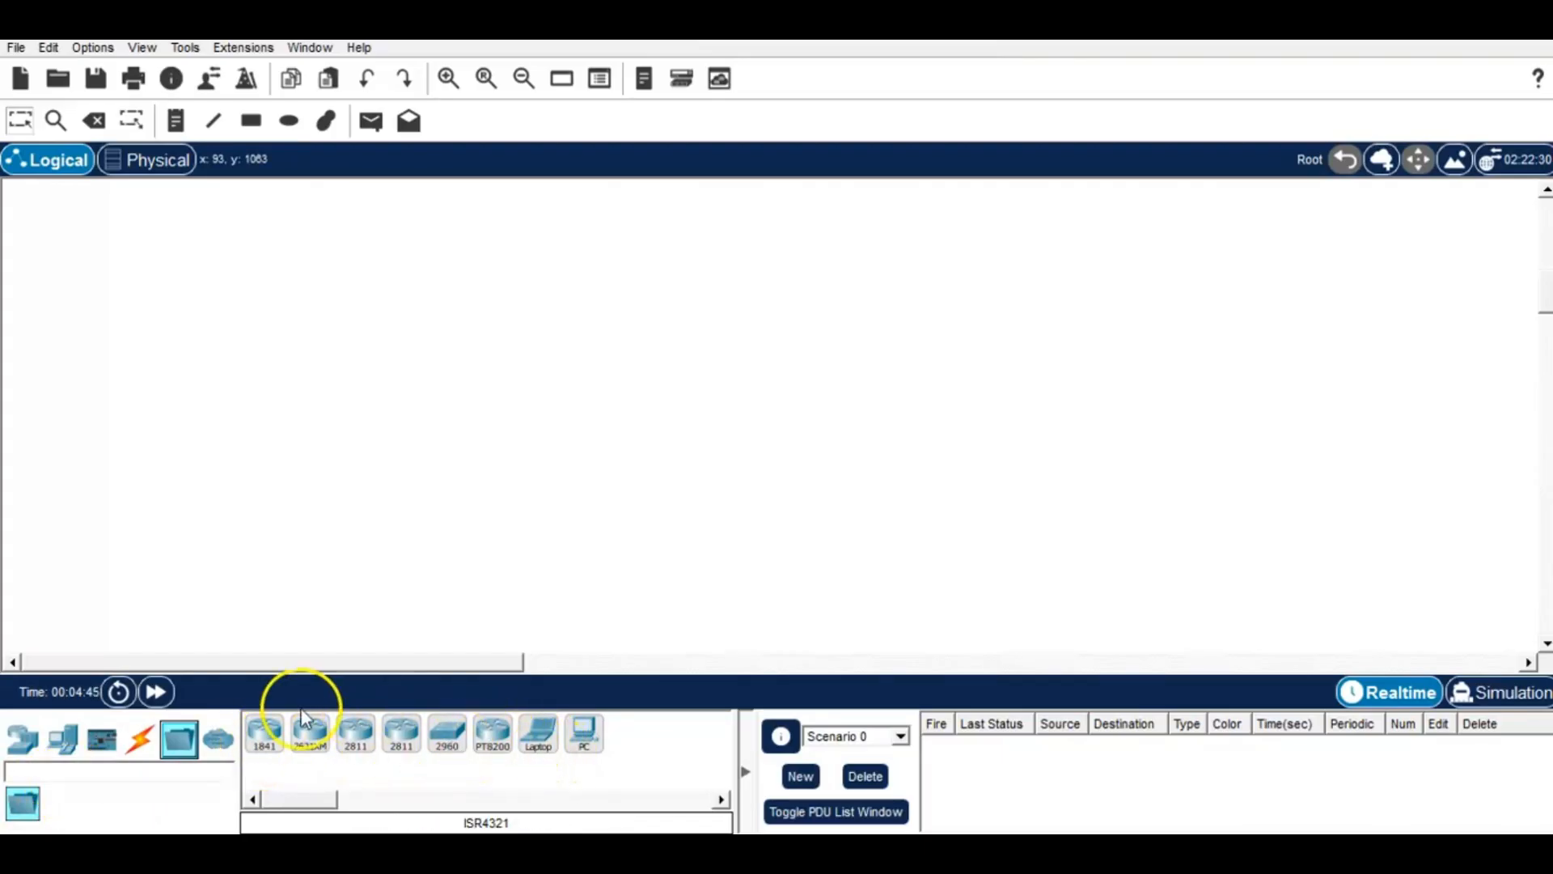
{"action": "left_click", "coordinate": [148, 746]}
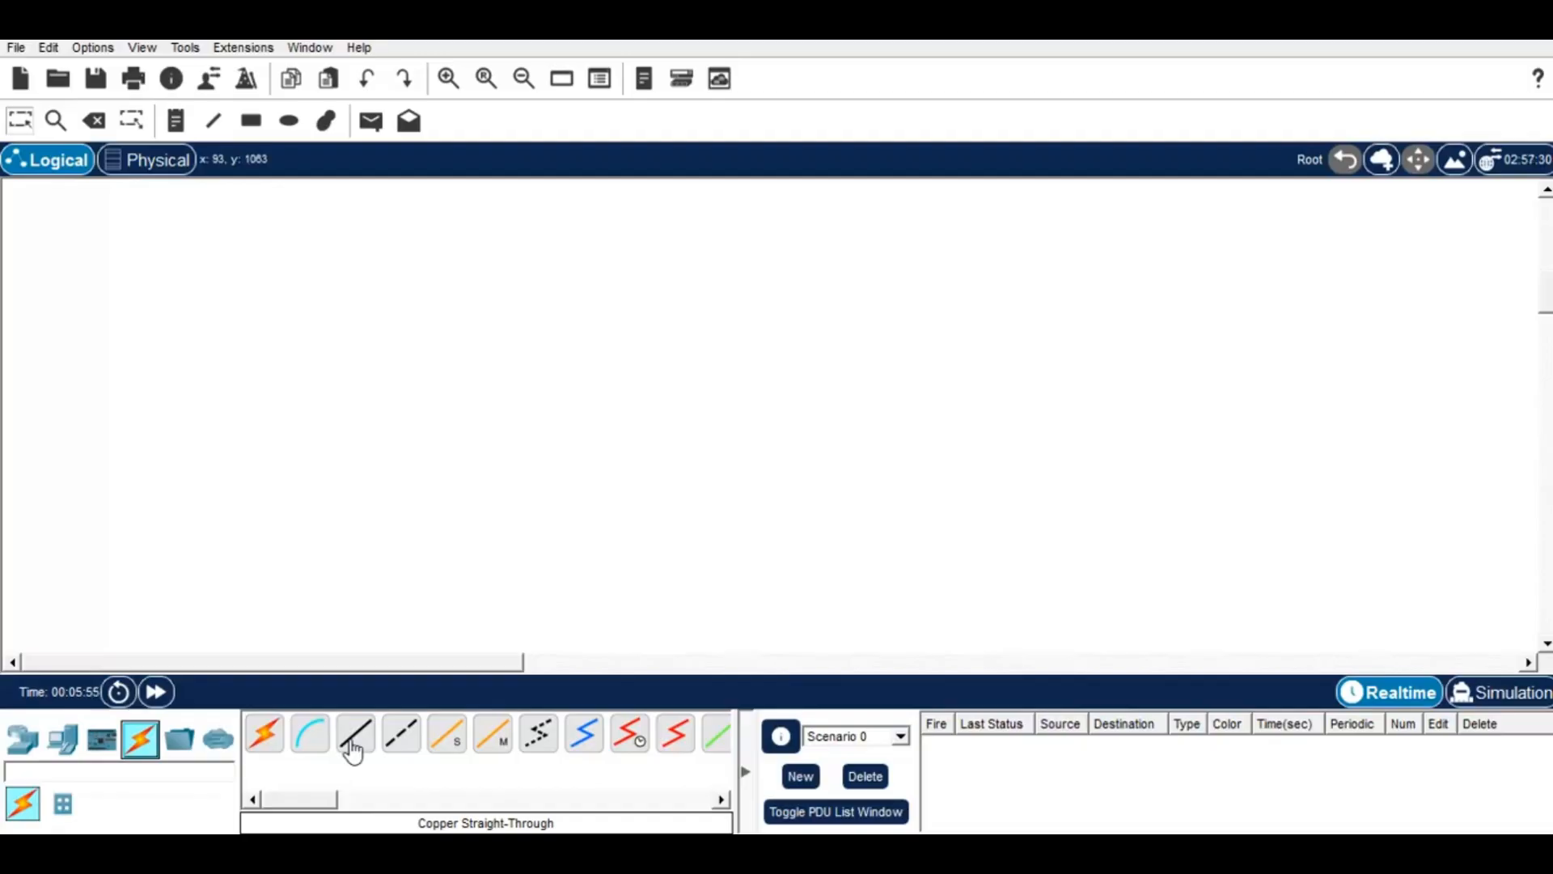
Step: Go through the cable types, including Single Mode Fiber, Multi Mode Fiber, Serial DCE and Serial DTE, identifying each by name
{"action": "left_click", "coordinate": [398, 744]}
{"action": "left_click", "coordinate": [443, 738]}
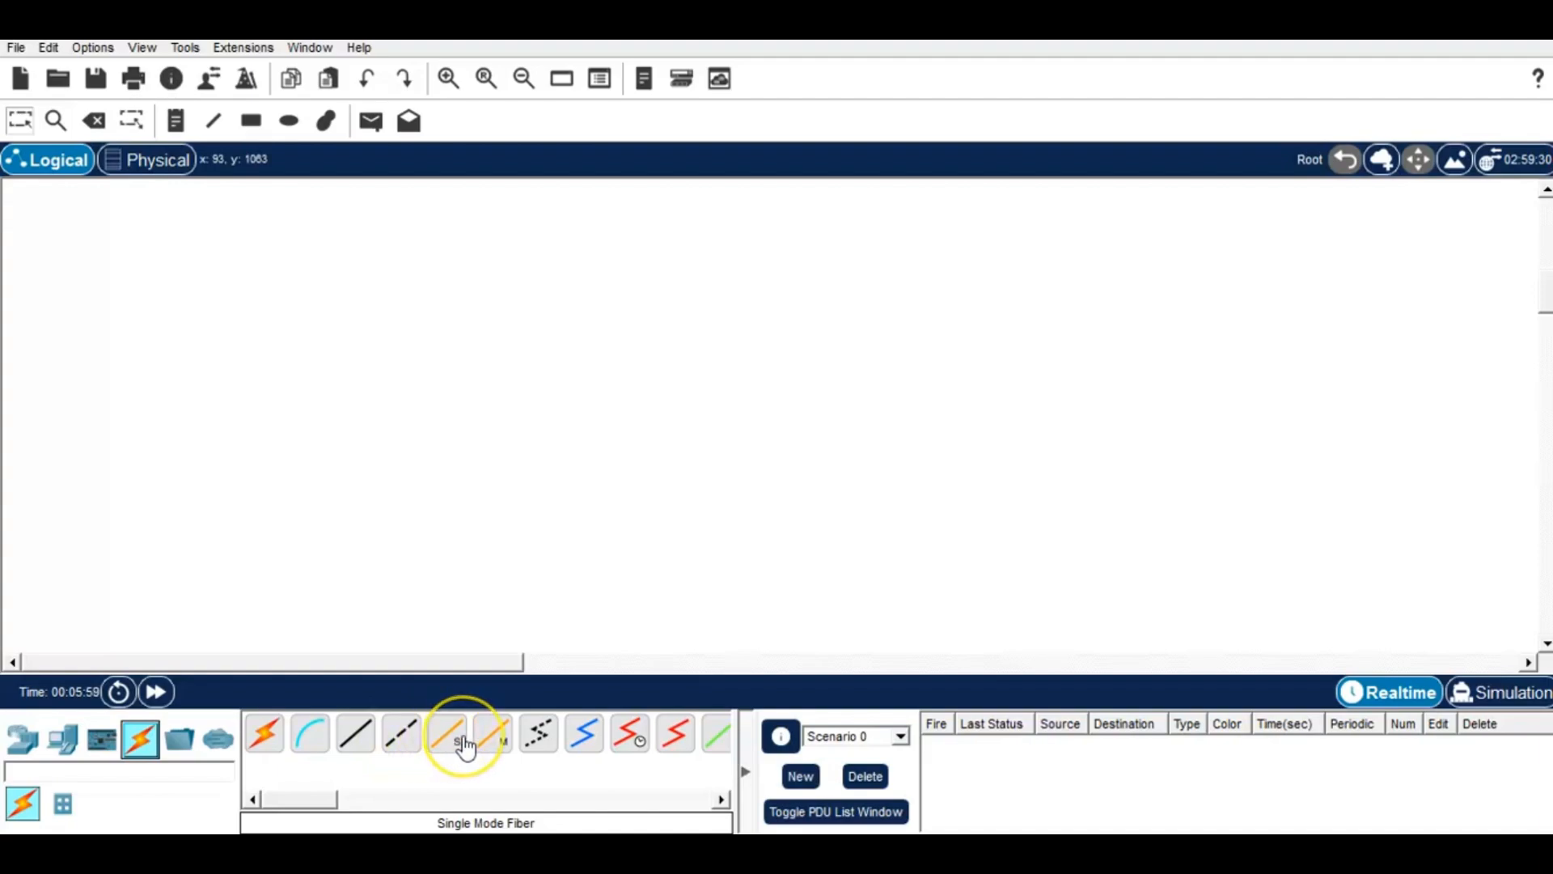
{"action": "left_click", "coordinate": [498, 737]}
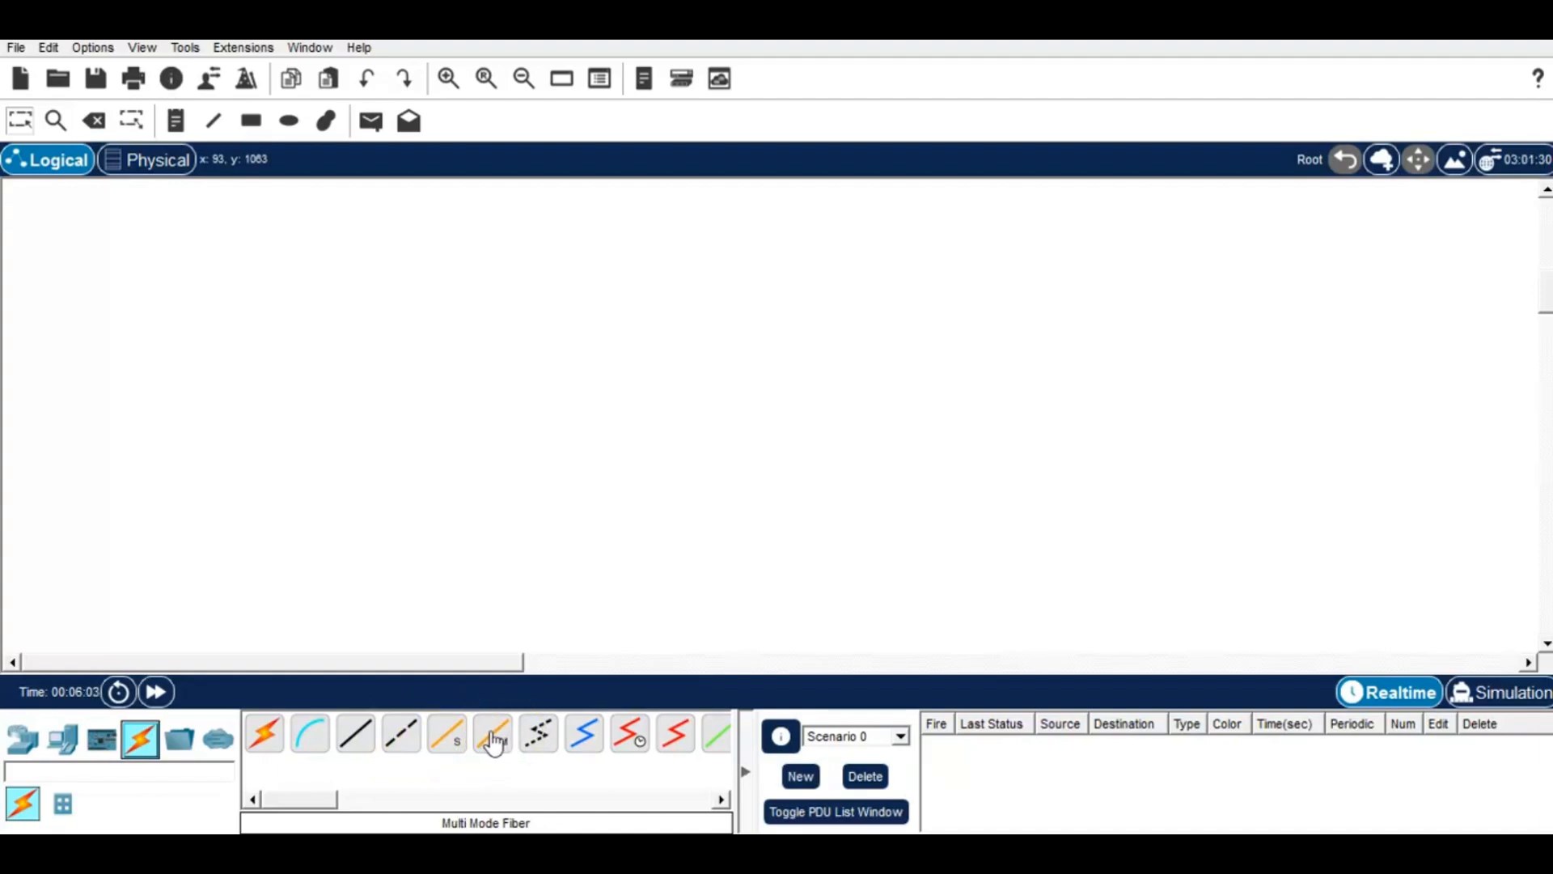
{"action": "left_click", "coordinate": [539, 740]}
{"action": "left_click", "coordinate": [588, 740]}
{"action": "left_click", "coordinate": [631, 732]}
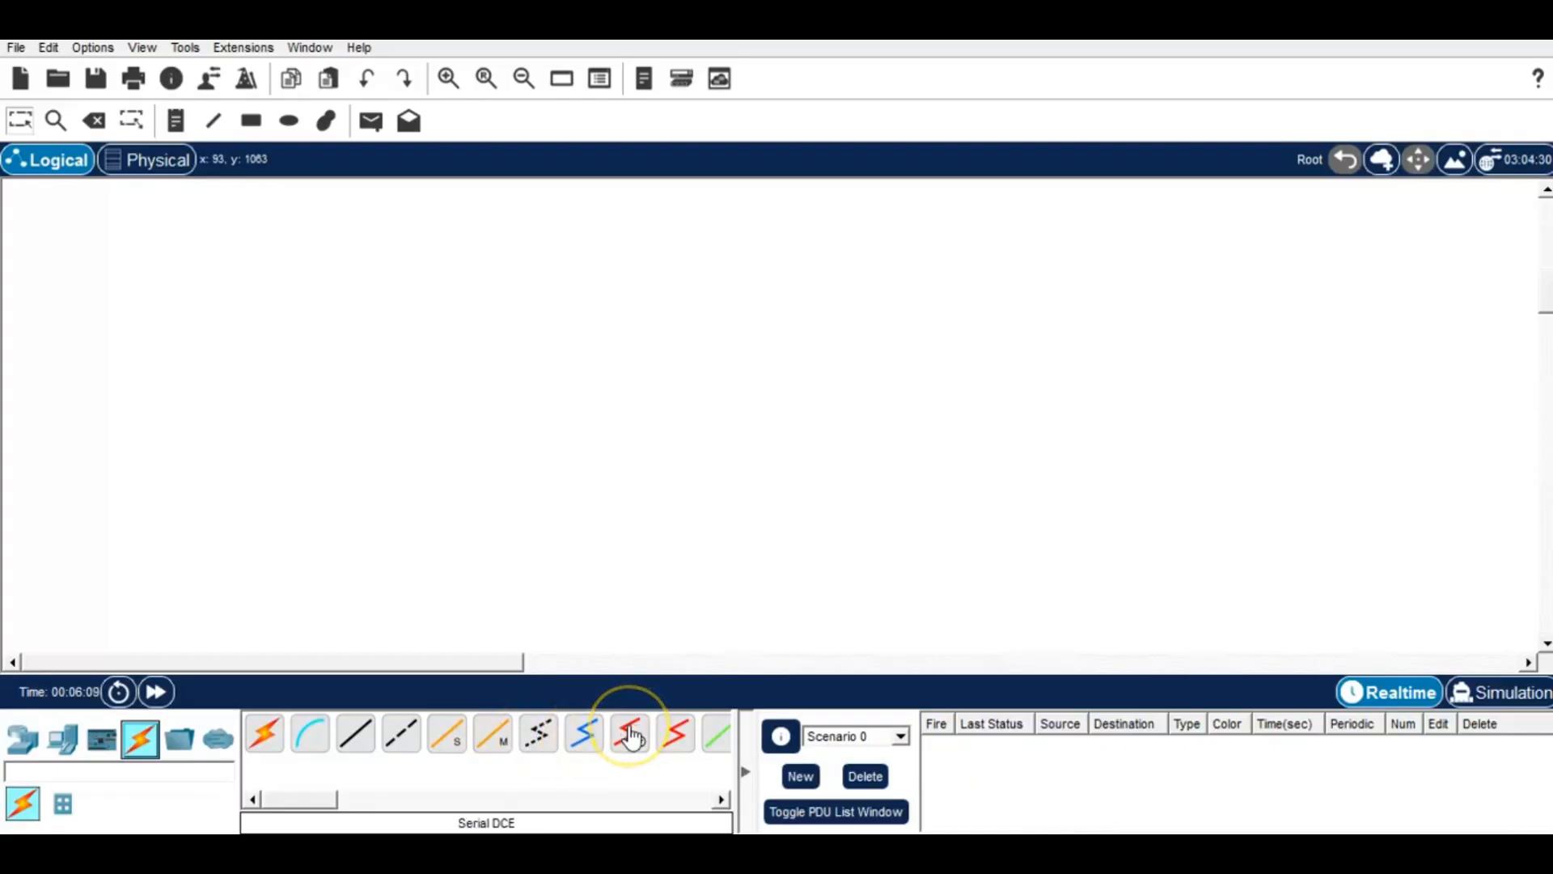
{"action": "left_click", "coordinate": [677, 736]}
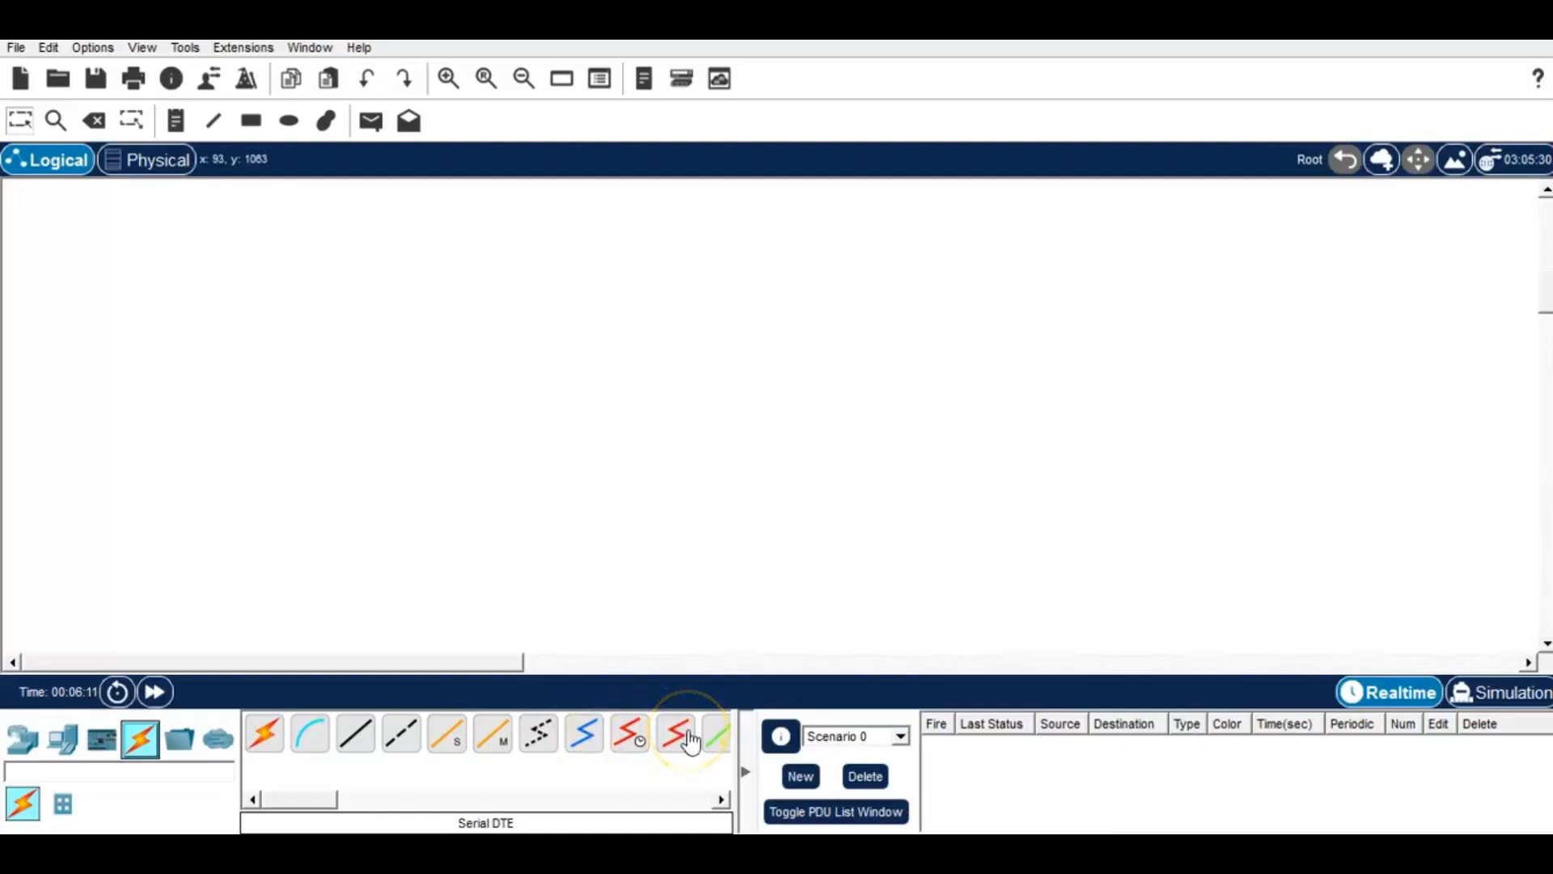
{"action": "left_click", "coordinate": [631, 736]}
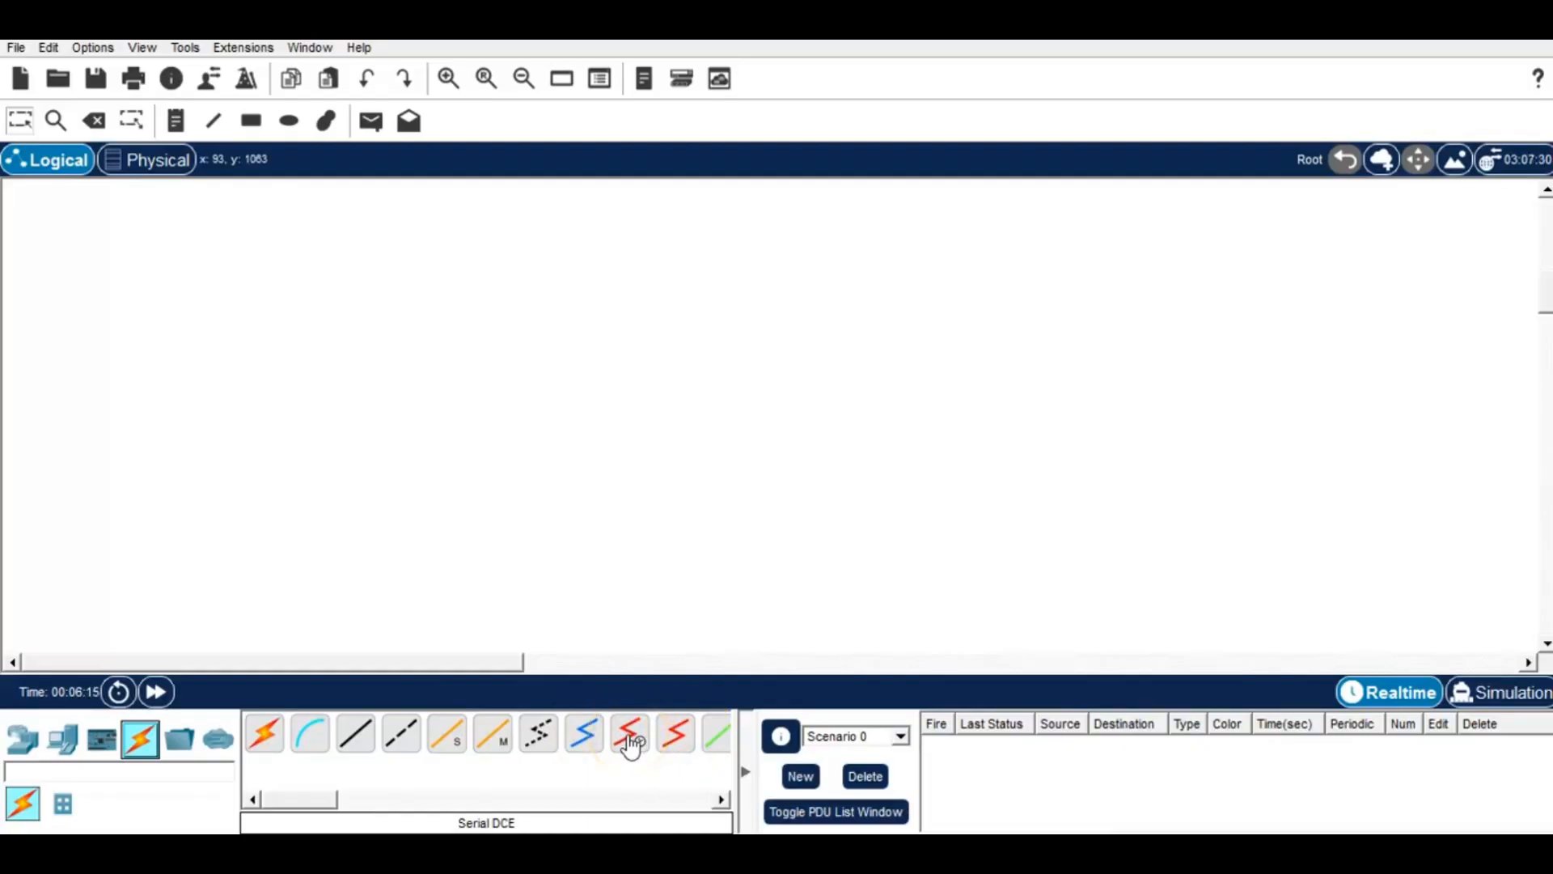
{"action": "left_click", "coordinate": [683, 737]}
{"action": "left_click", "coordinate": [719, 738]}
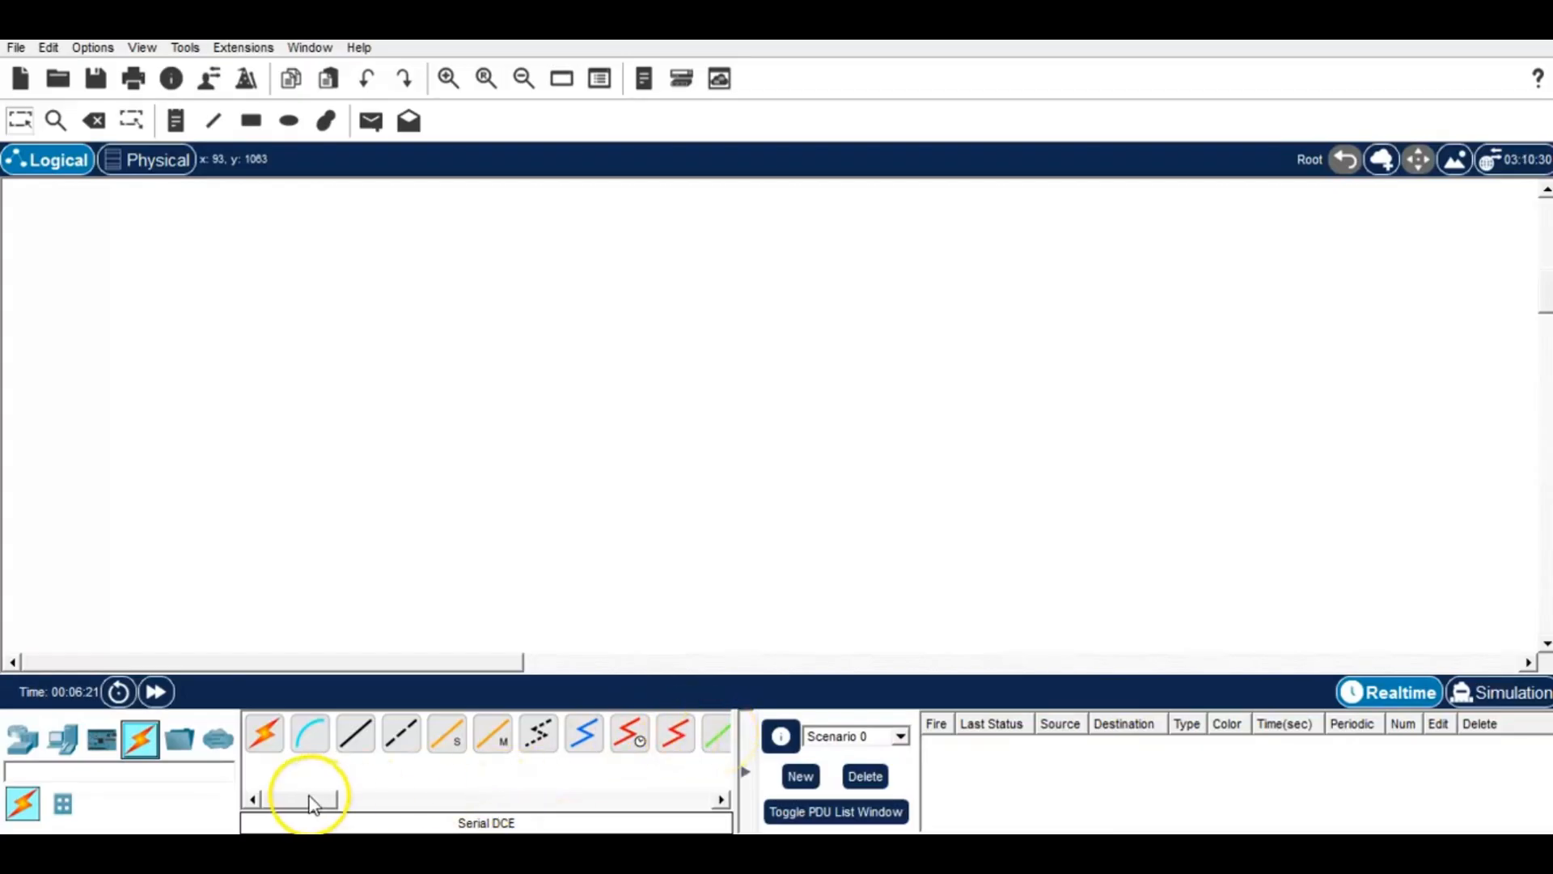
Step: Examine the remaining cable types at the end of the connections list, including the IoT Custom Cable
{"action": "left_click_drag", "start_coordinate": [308, 797], "coordinate": [351, 800]}
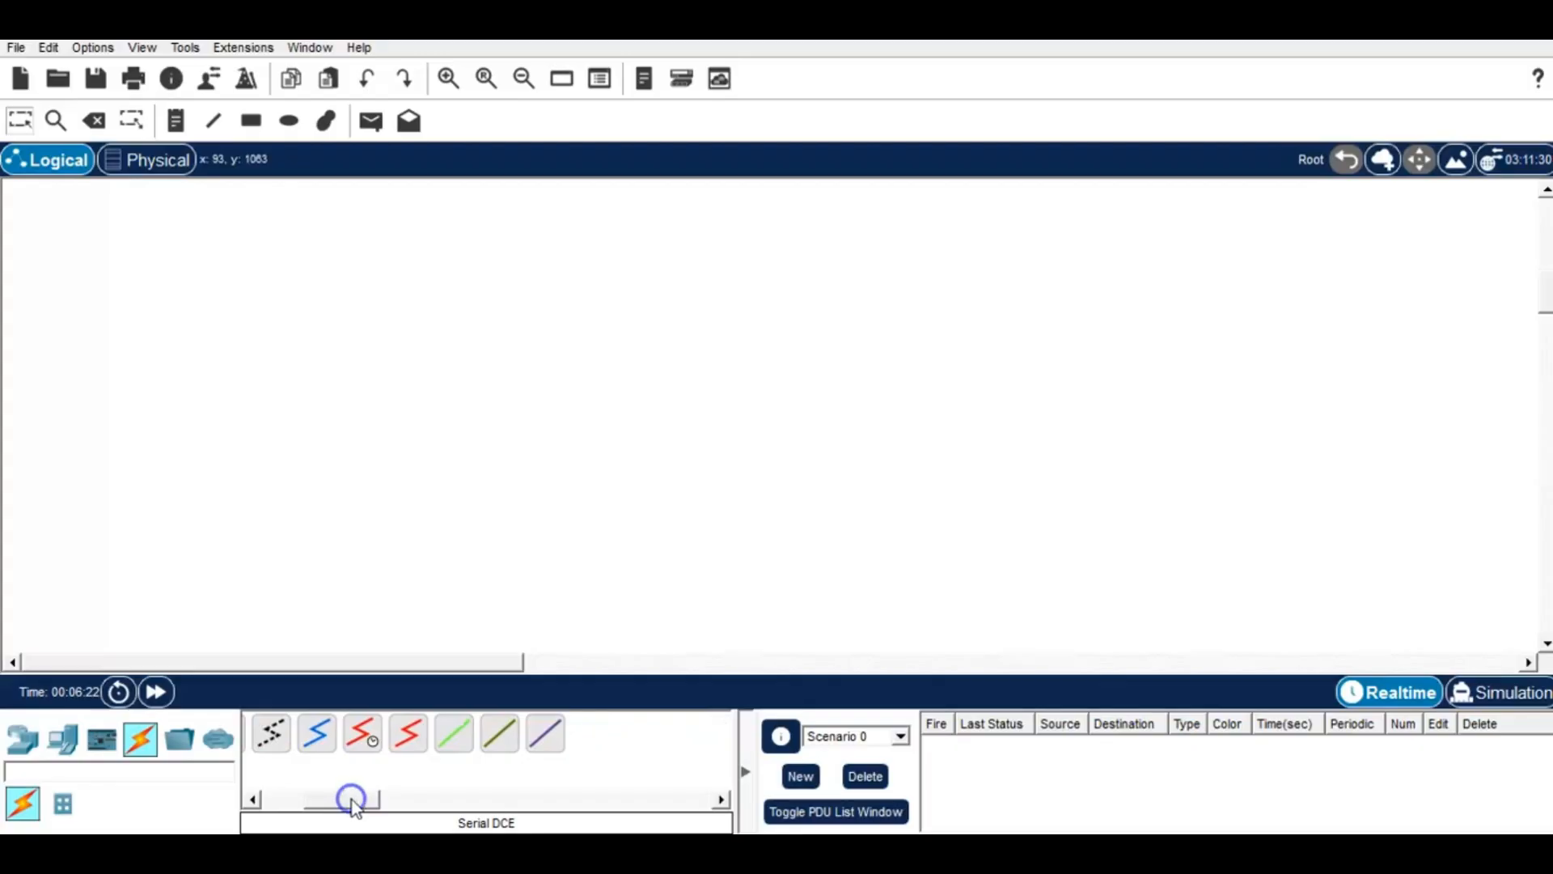
{"action": "left_click", "coordinate": [425, 756]}
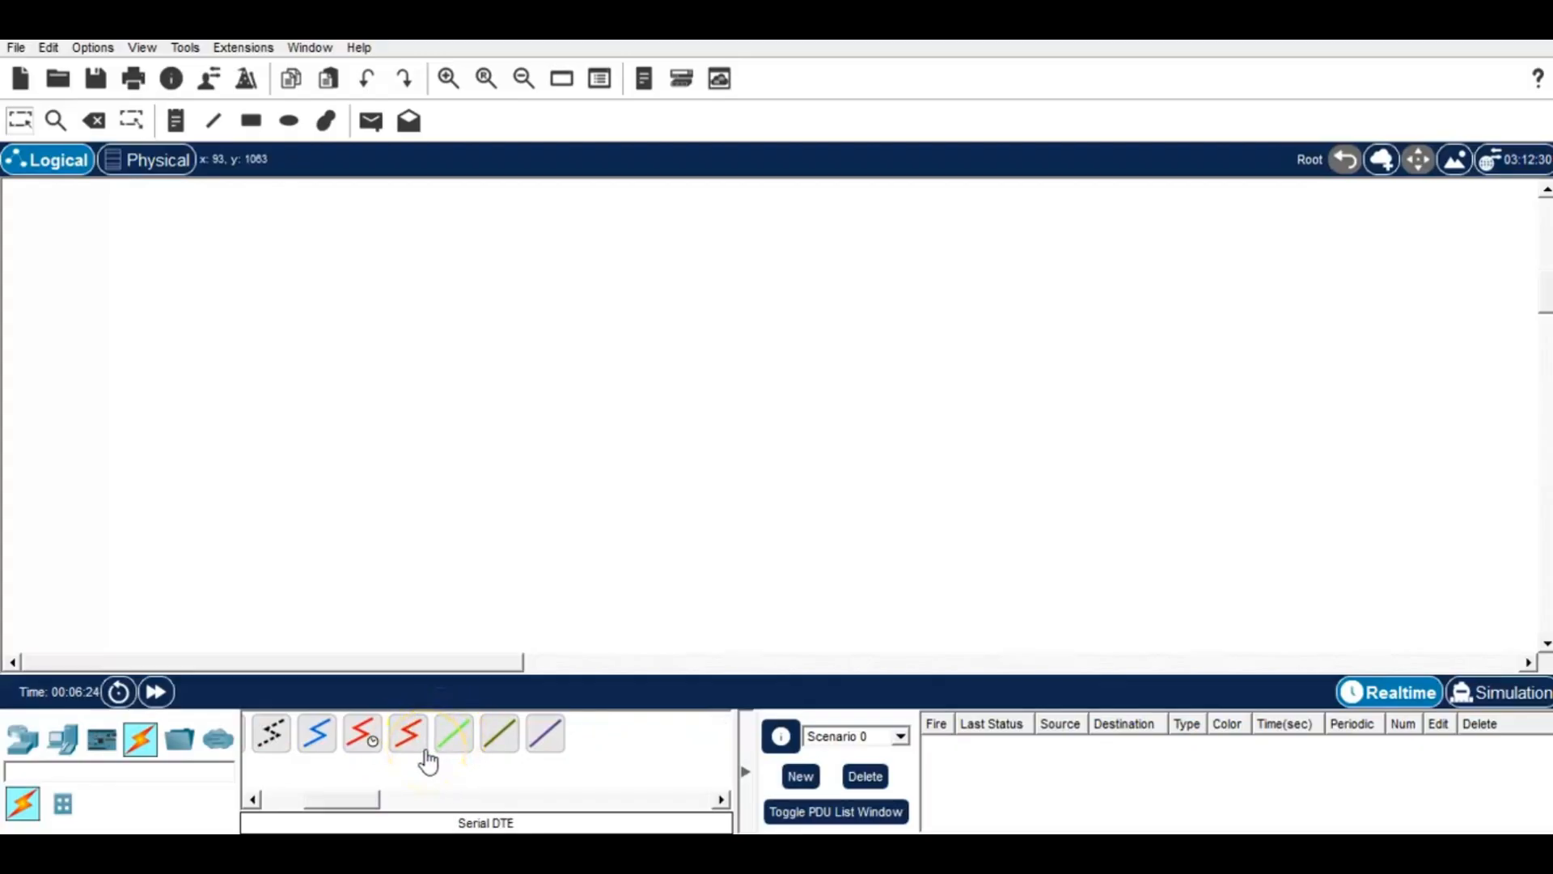
{"action": "left_click", "coordinate": [438, 738]}
{"action": "left_click", "coordinate": [512, 749]}
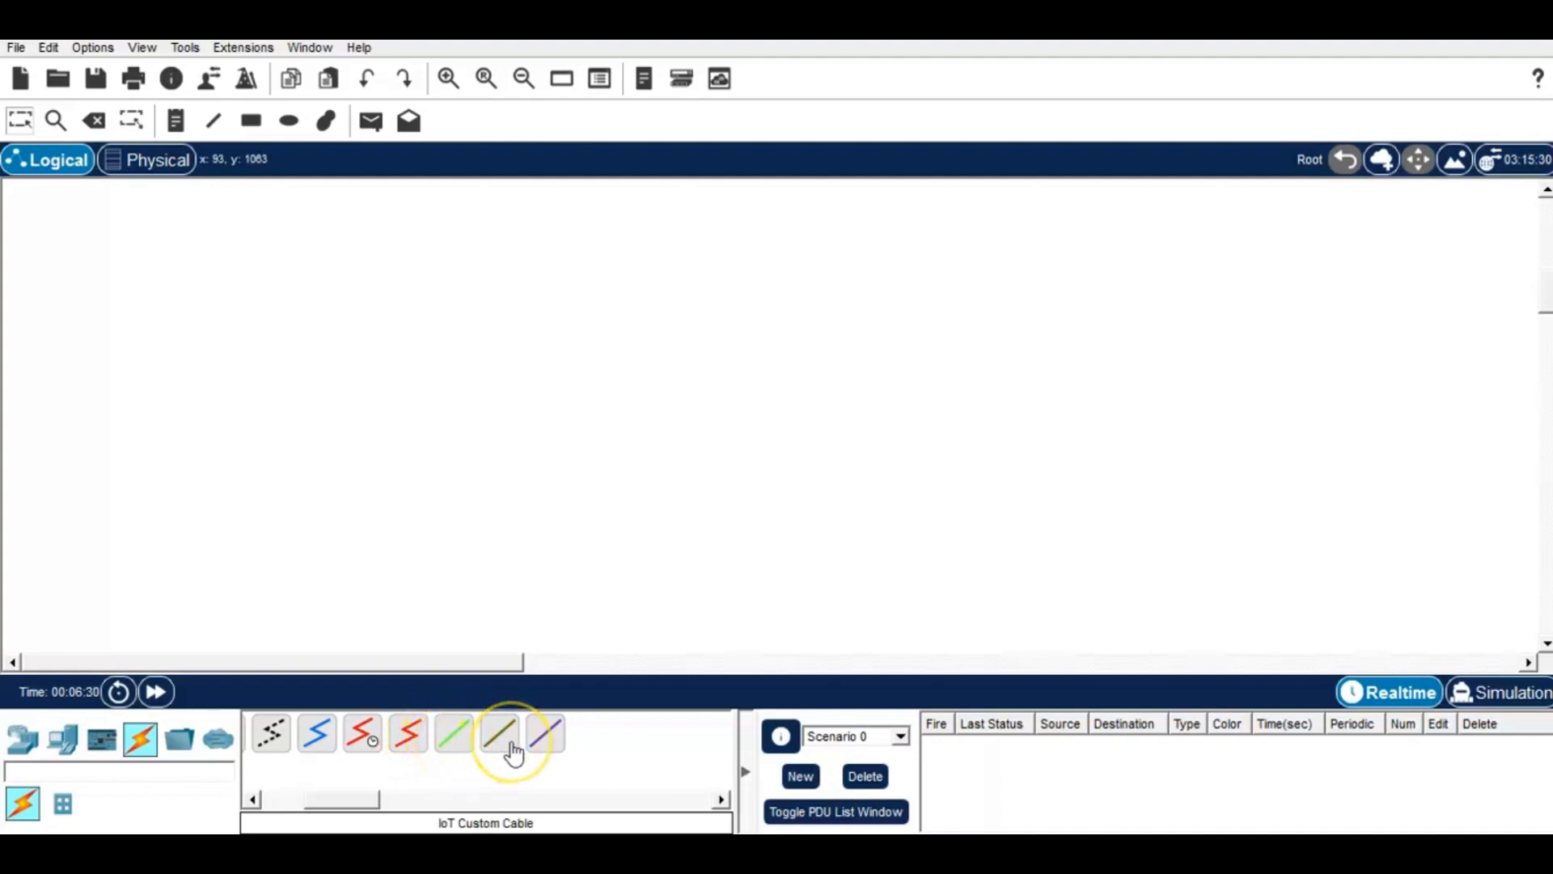
{"action": "left_click", "coordinate": [549, 745]}
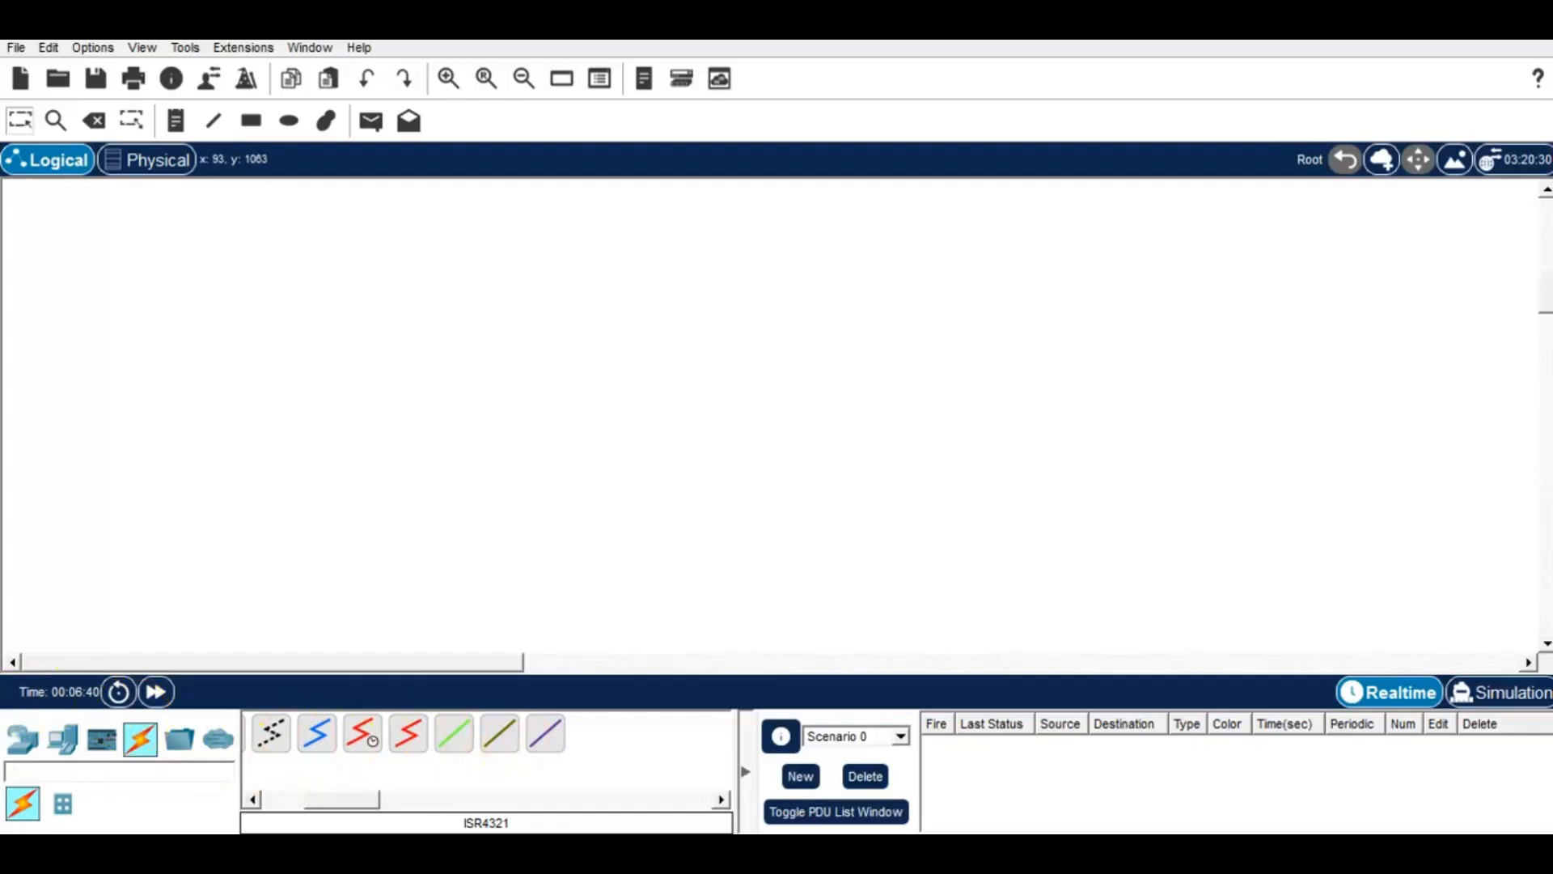
Step: Place a 2960 switch from the network devices in the logical workspace and shift it slightly up and to the right
{"action": "left_click", "coordinate": [11, 750]}
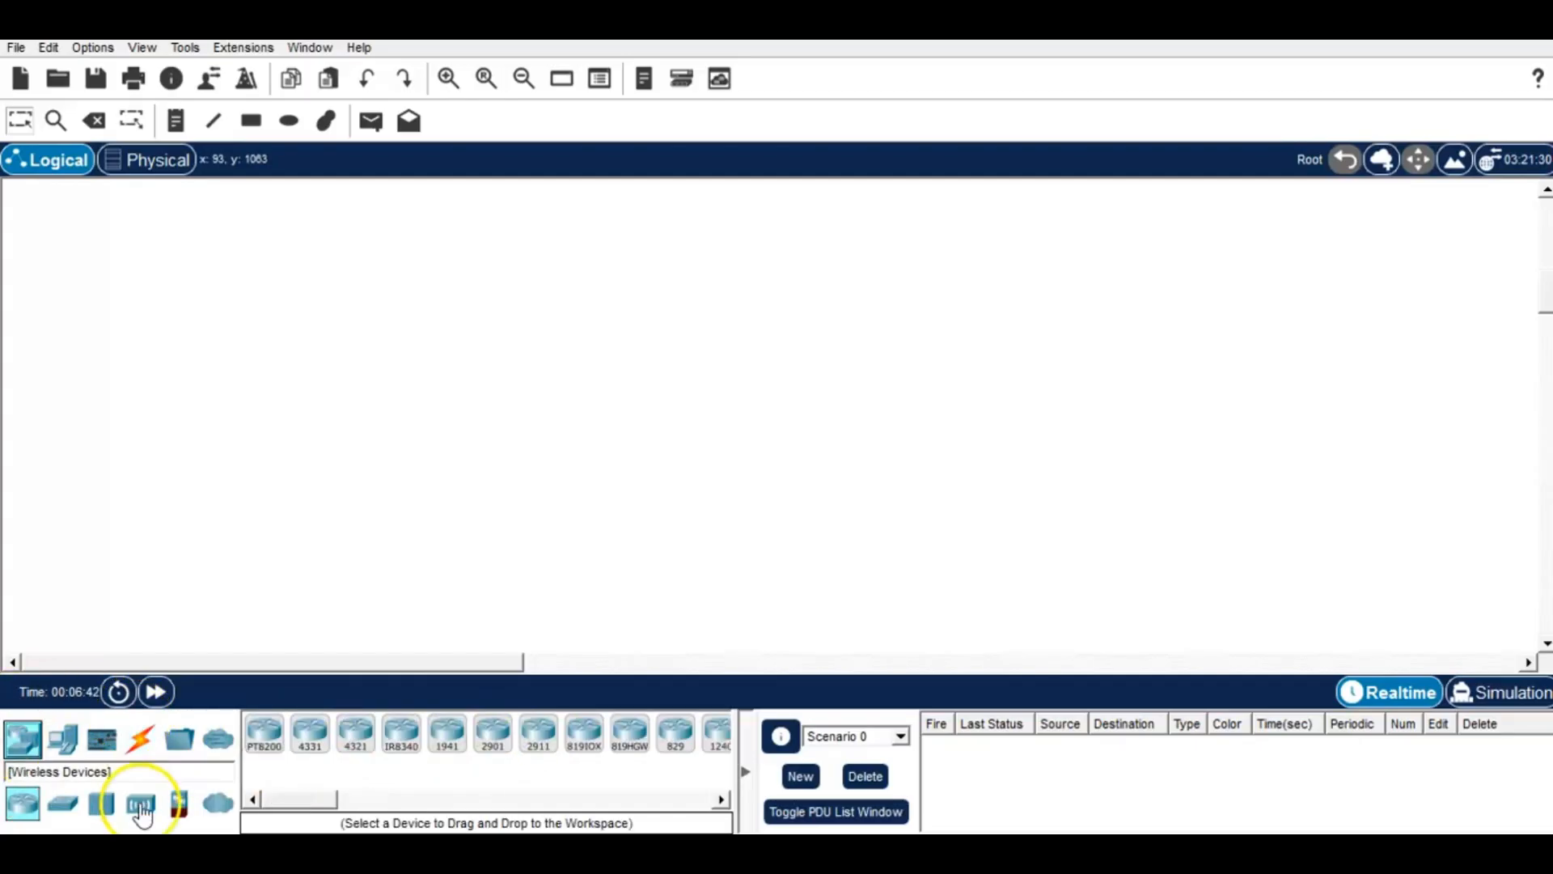
{"action": "left_click", "coordinate": [74, 806]}
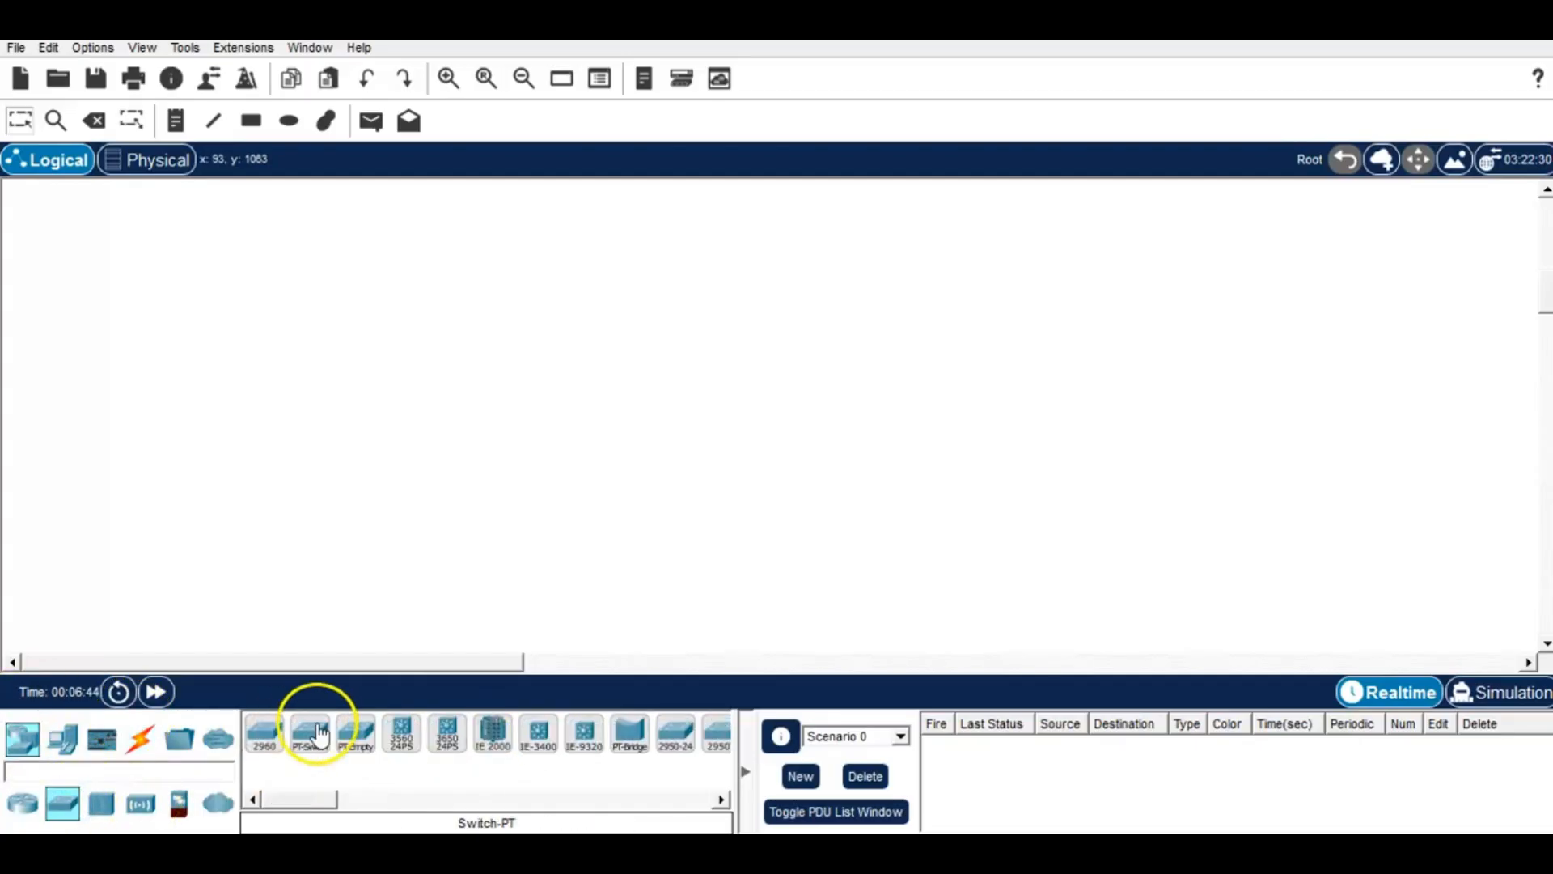
{"action": "left_click", "coordinate": [264, 732]}
{"action": "left_click", "coordinate": [415, 469]}
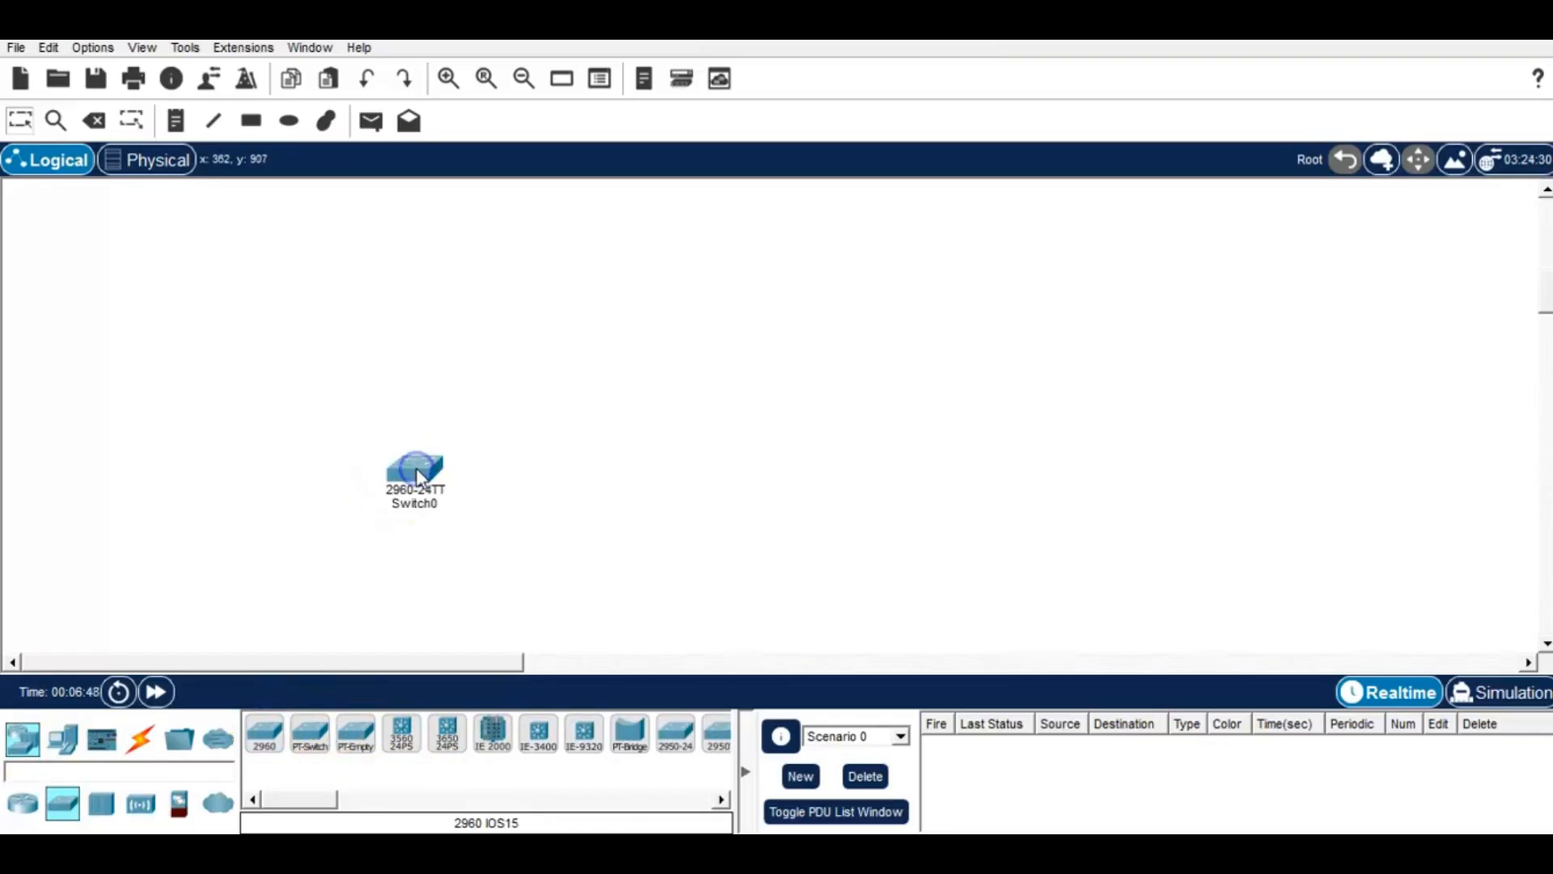
{"action": "left_click_drag", "start_coordinate": [415, 471], "coordinate": [456, 428]}
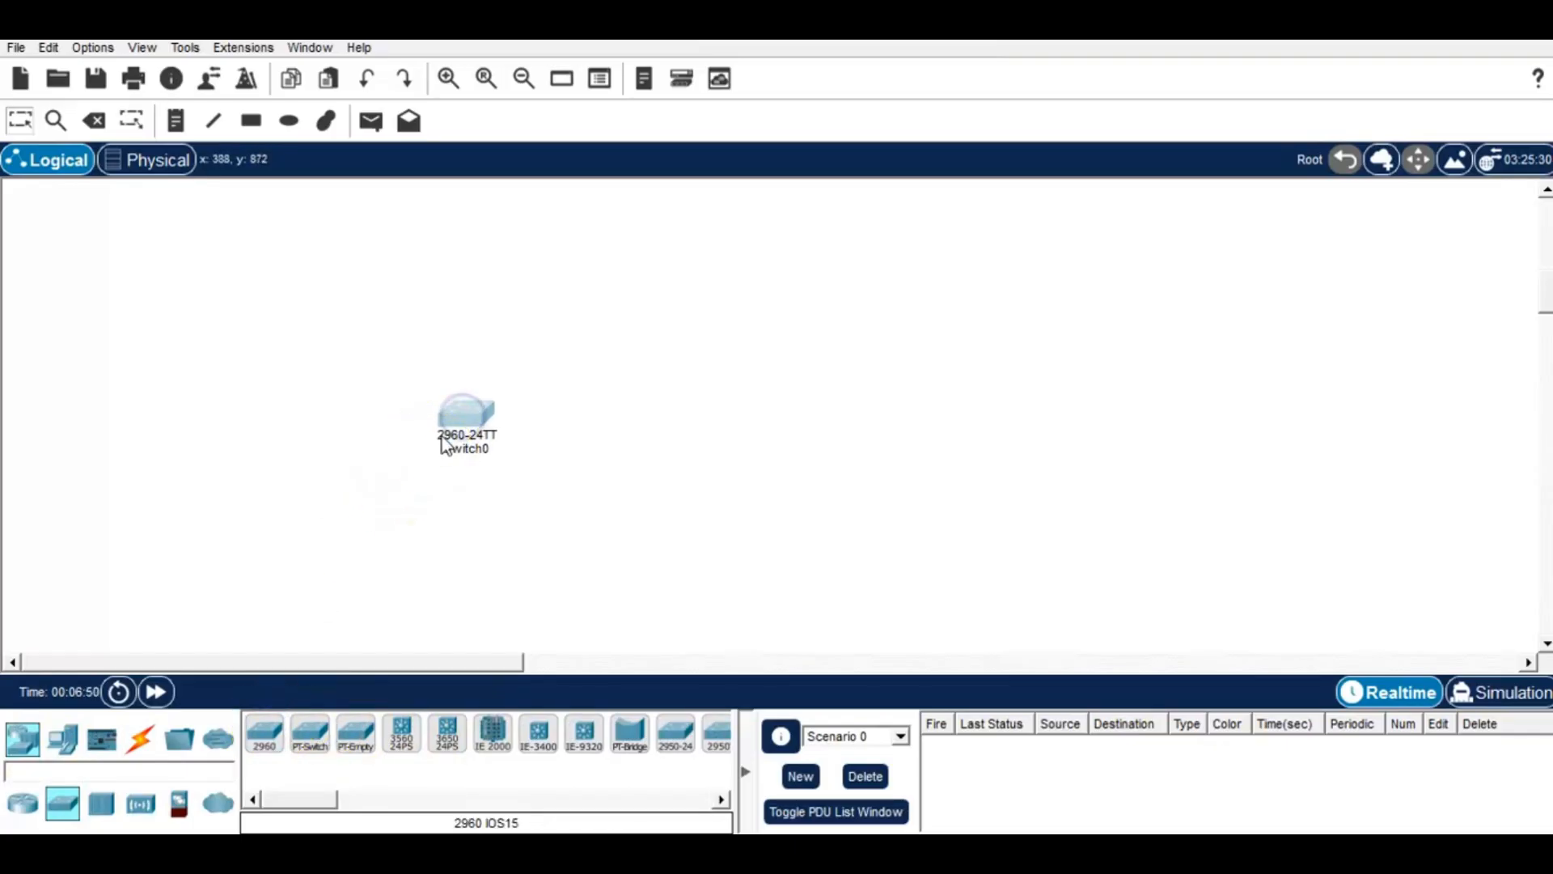
Step: Examine the switch's port summary and its physical device view, closing the device window when done
{"action": "mouse_move", "coordinate": [458, 417]}
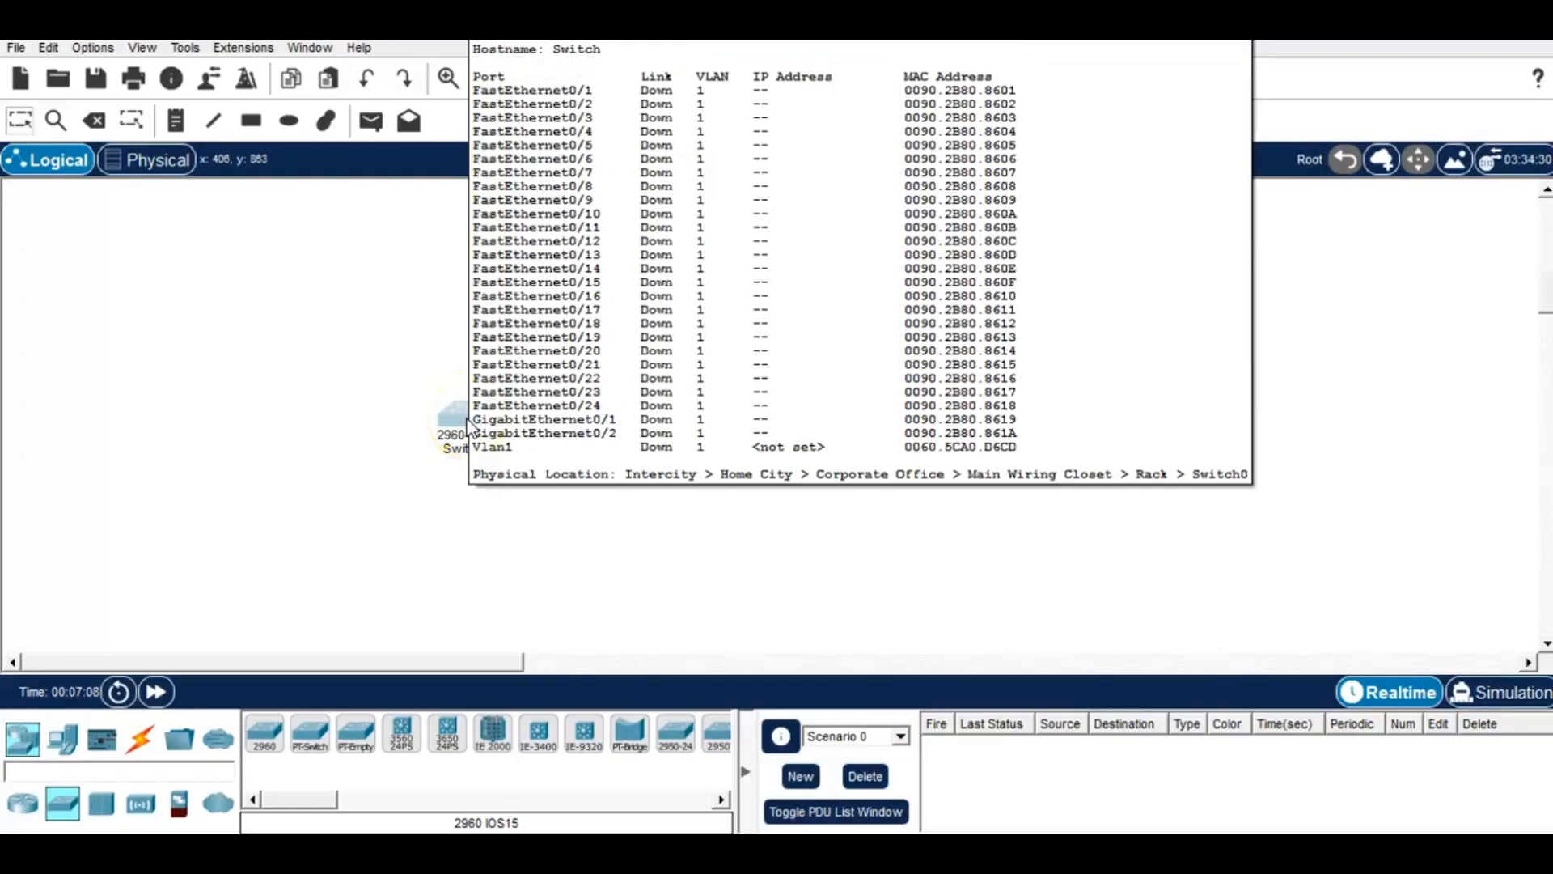
{"action": "left_click", "coordinate": [467, 425]}
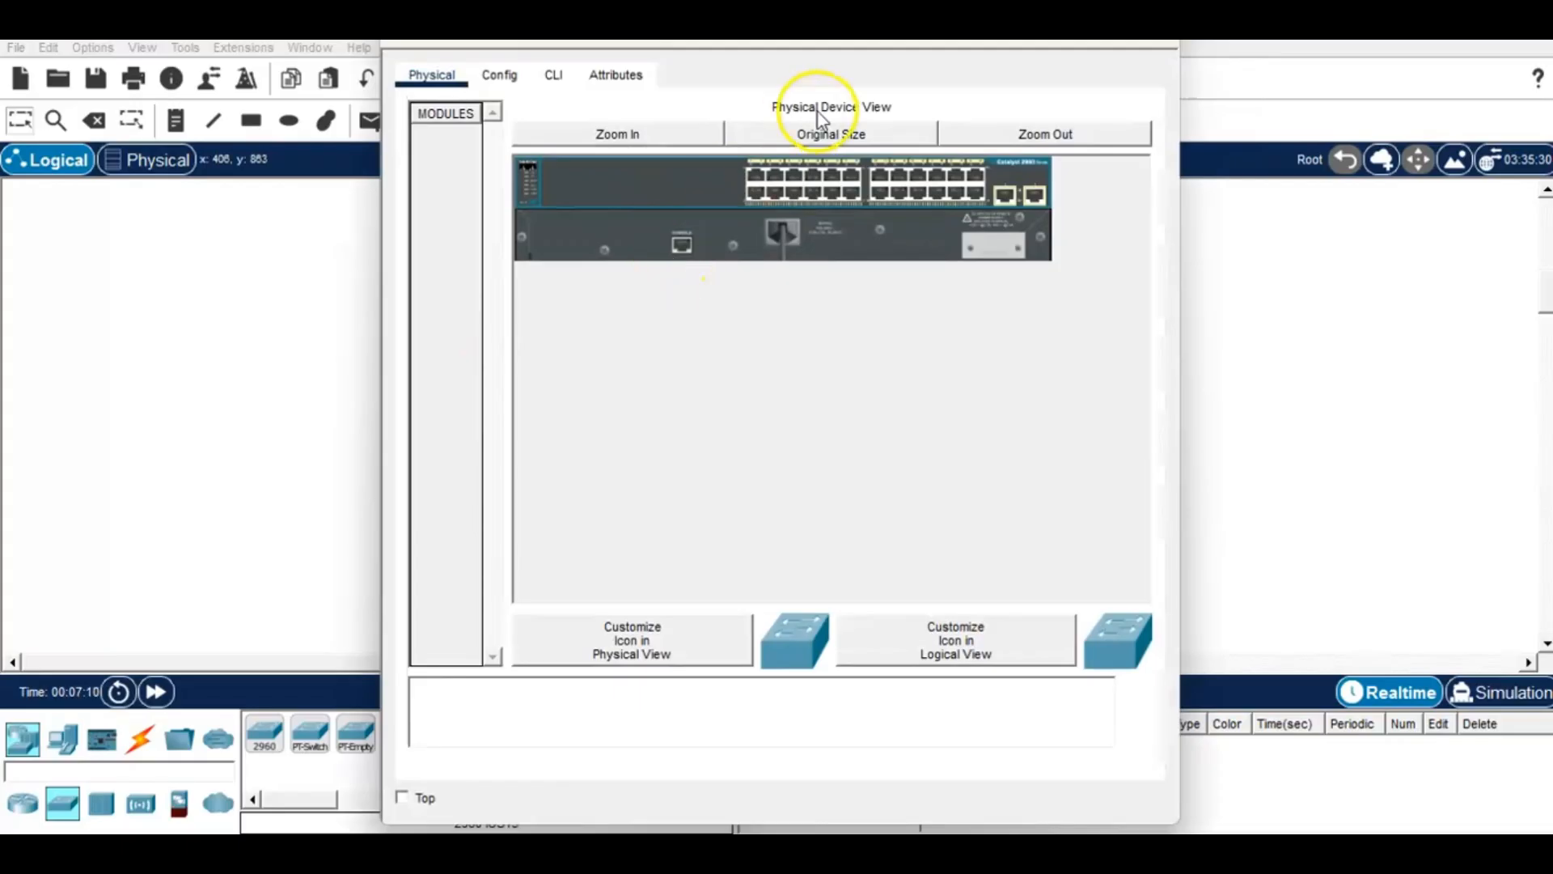
{"action": "left_click", "coordinate": [1153, 44]}
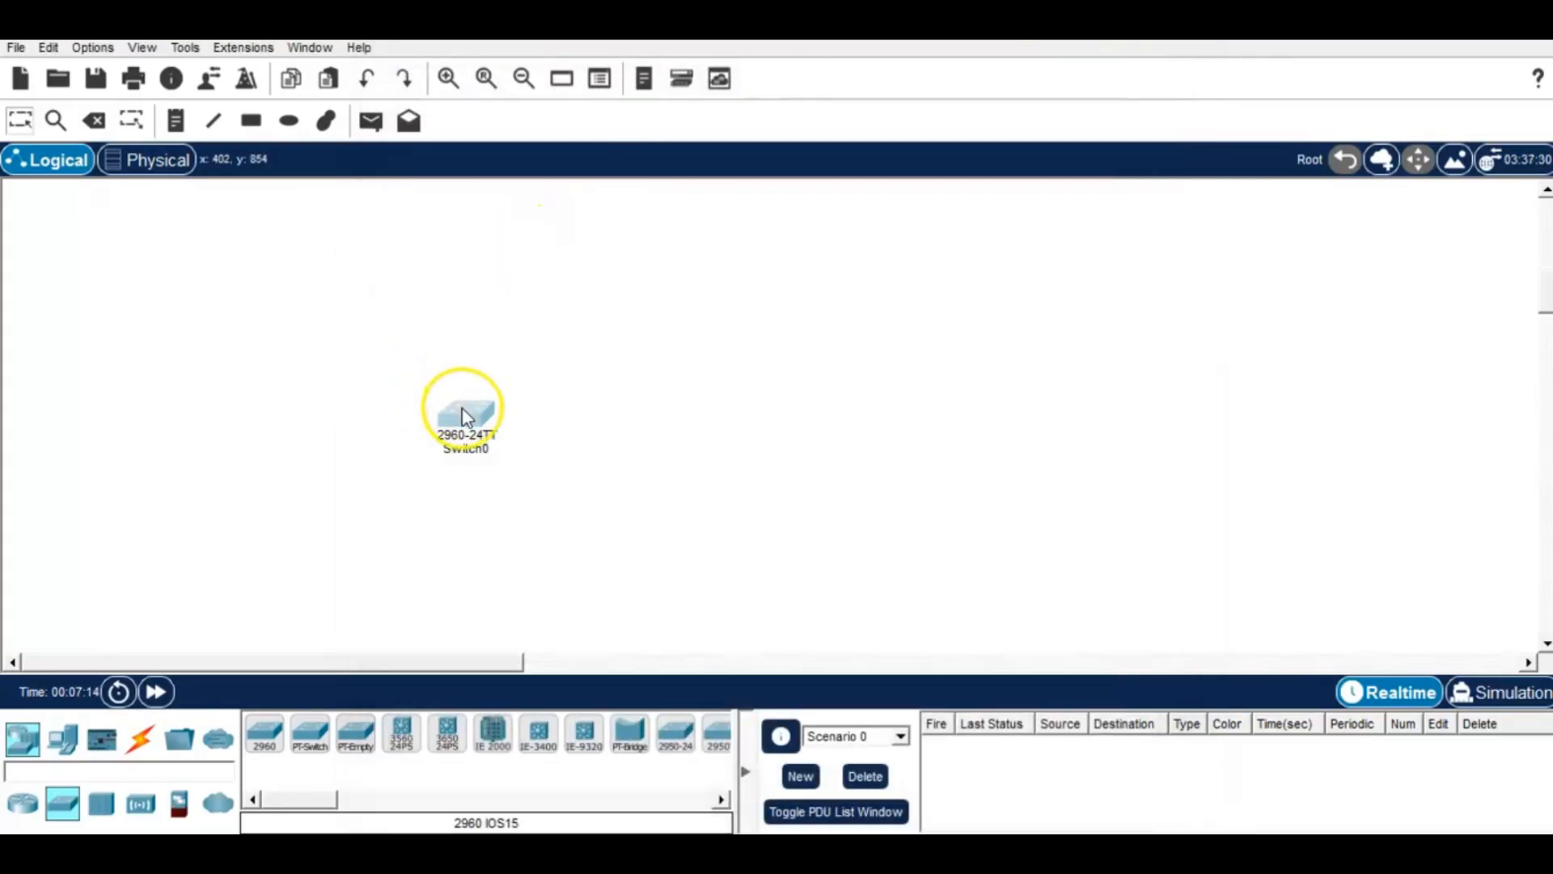
{"action": "mouse_move", "coordinate": [466, 416]}
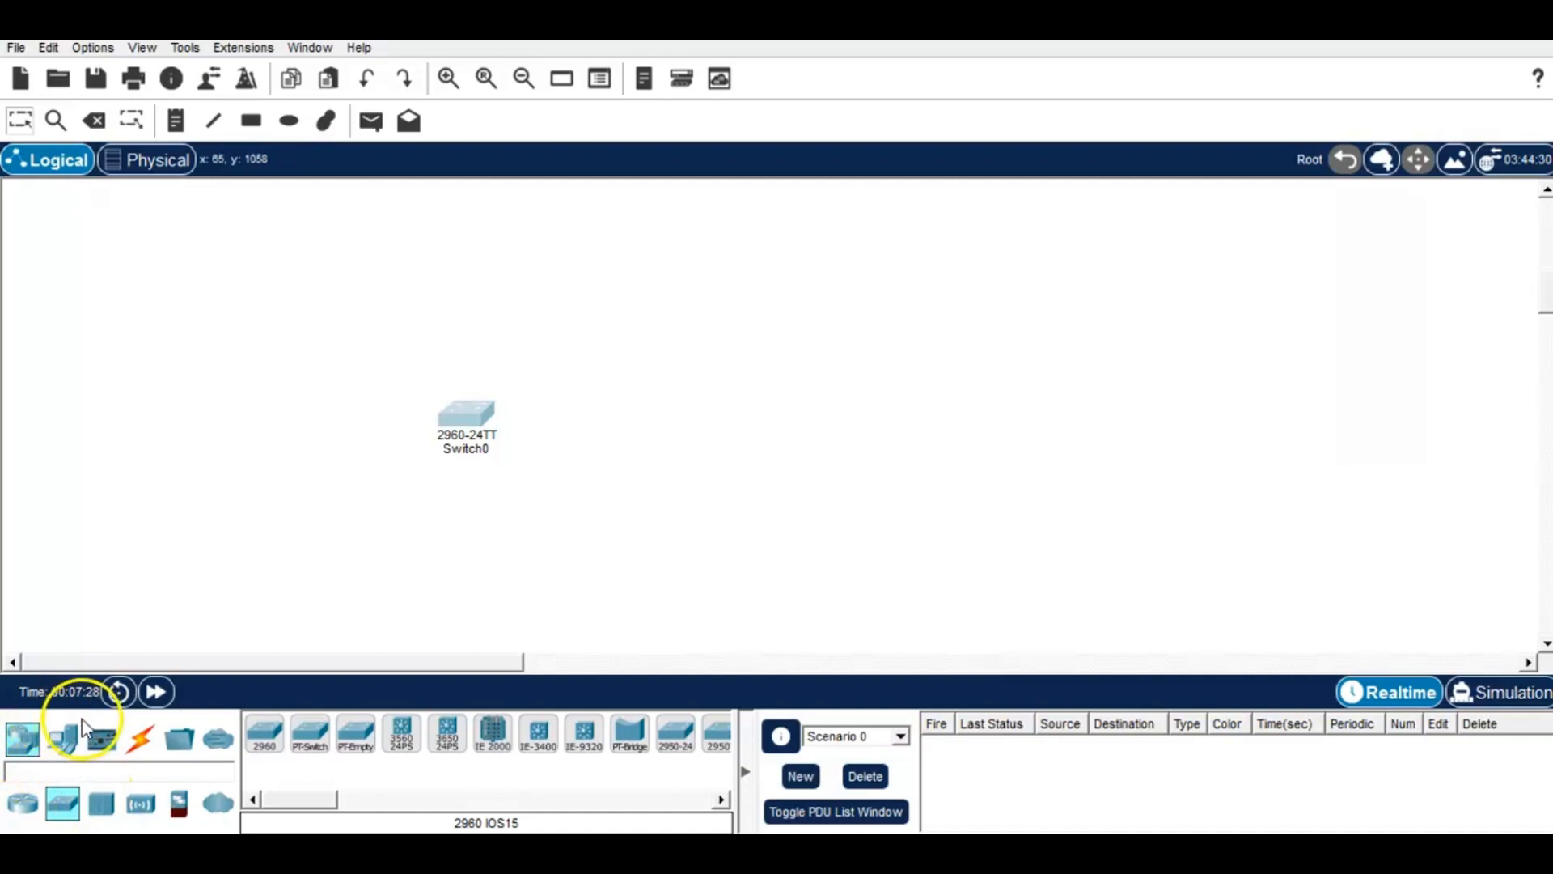
Step: Place two PC-PT end devices, one to the left of the switch and one below it to the right
{"action": "left_click", "coordinate": [20, 743]}
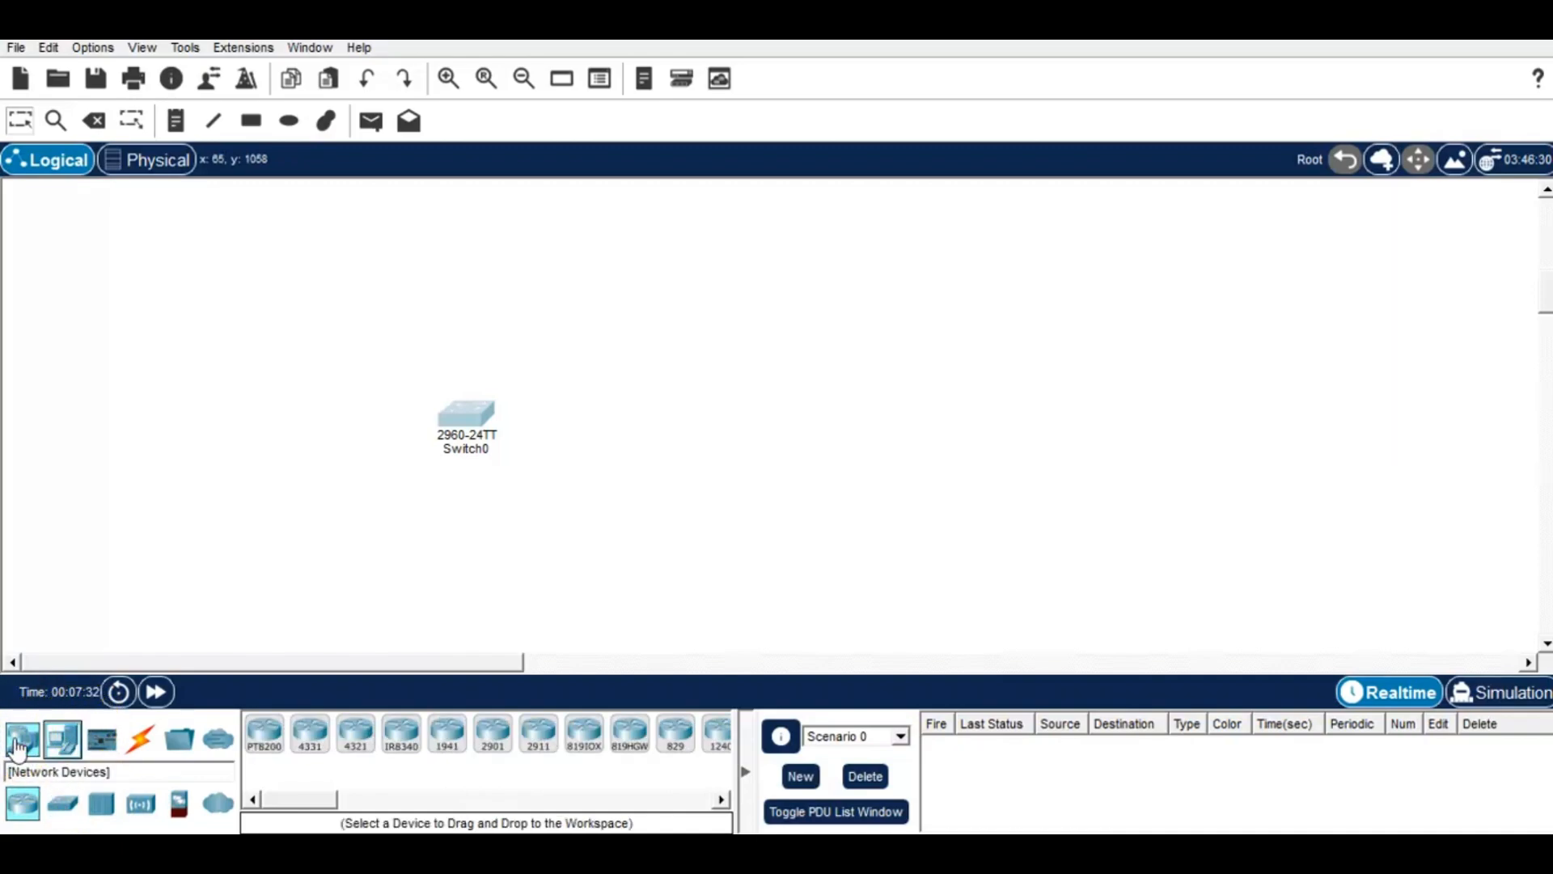
{"action": "left_click", "coordinate": [77, 733]}
{"action": "left_click", "coordinate": [309, 734]}
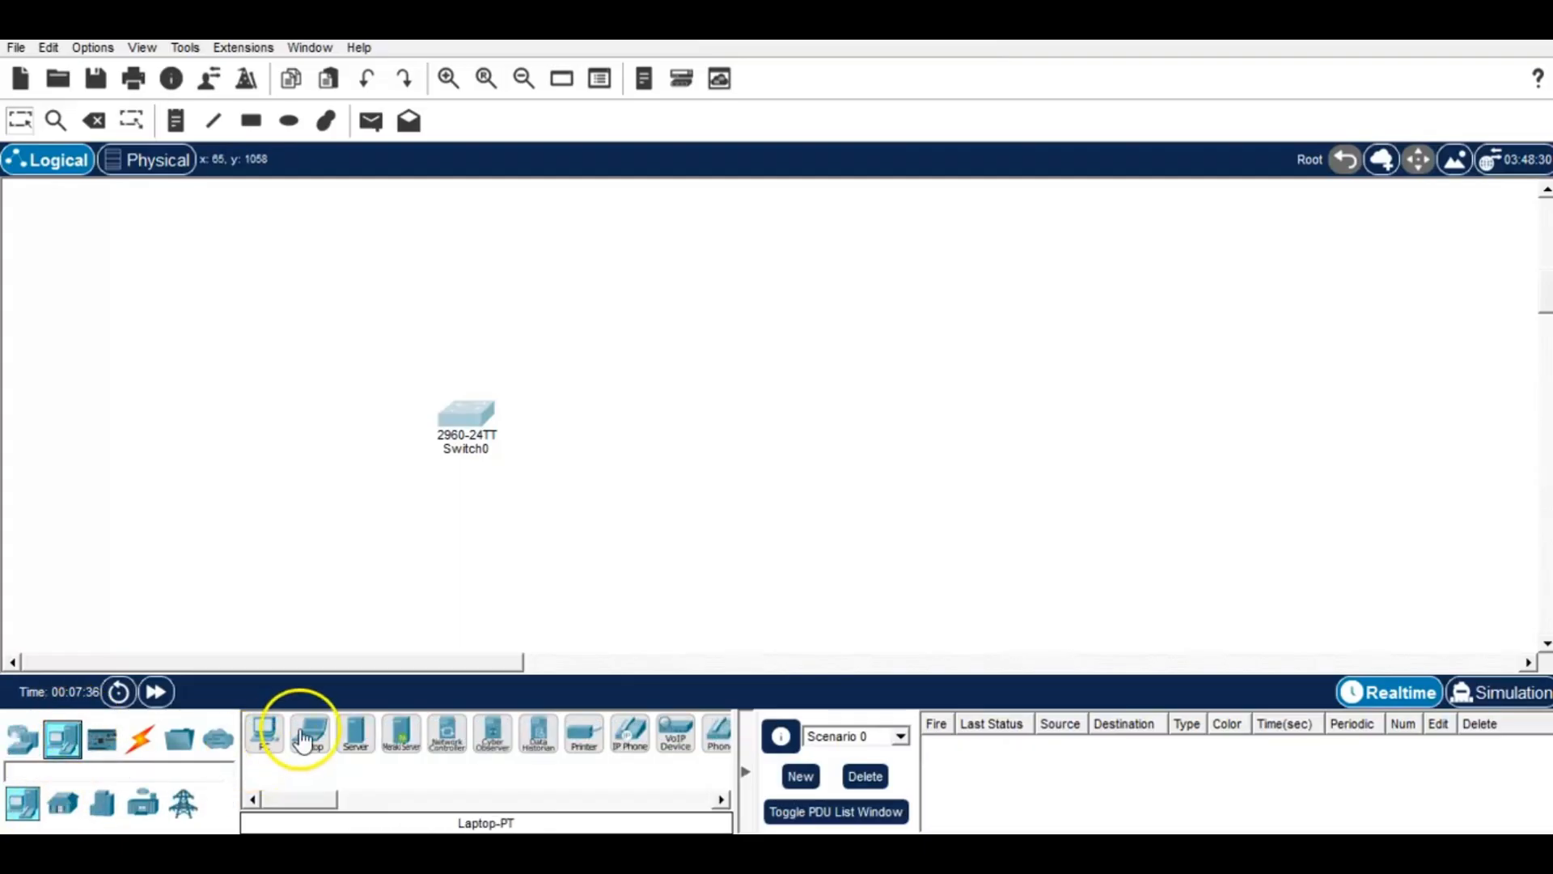
{"action": "left_click", "coordinate": [267, 735]}
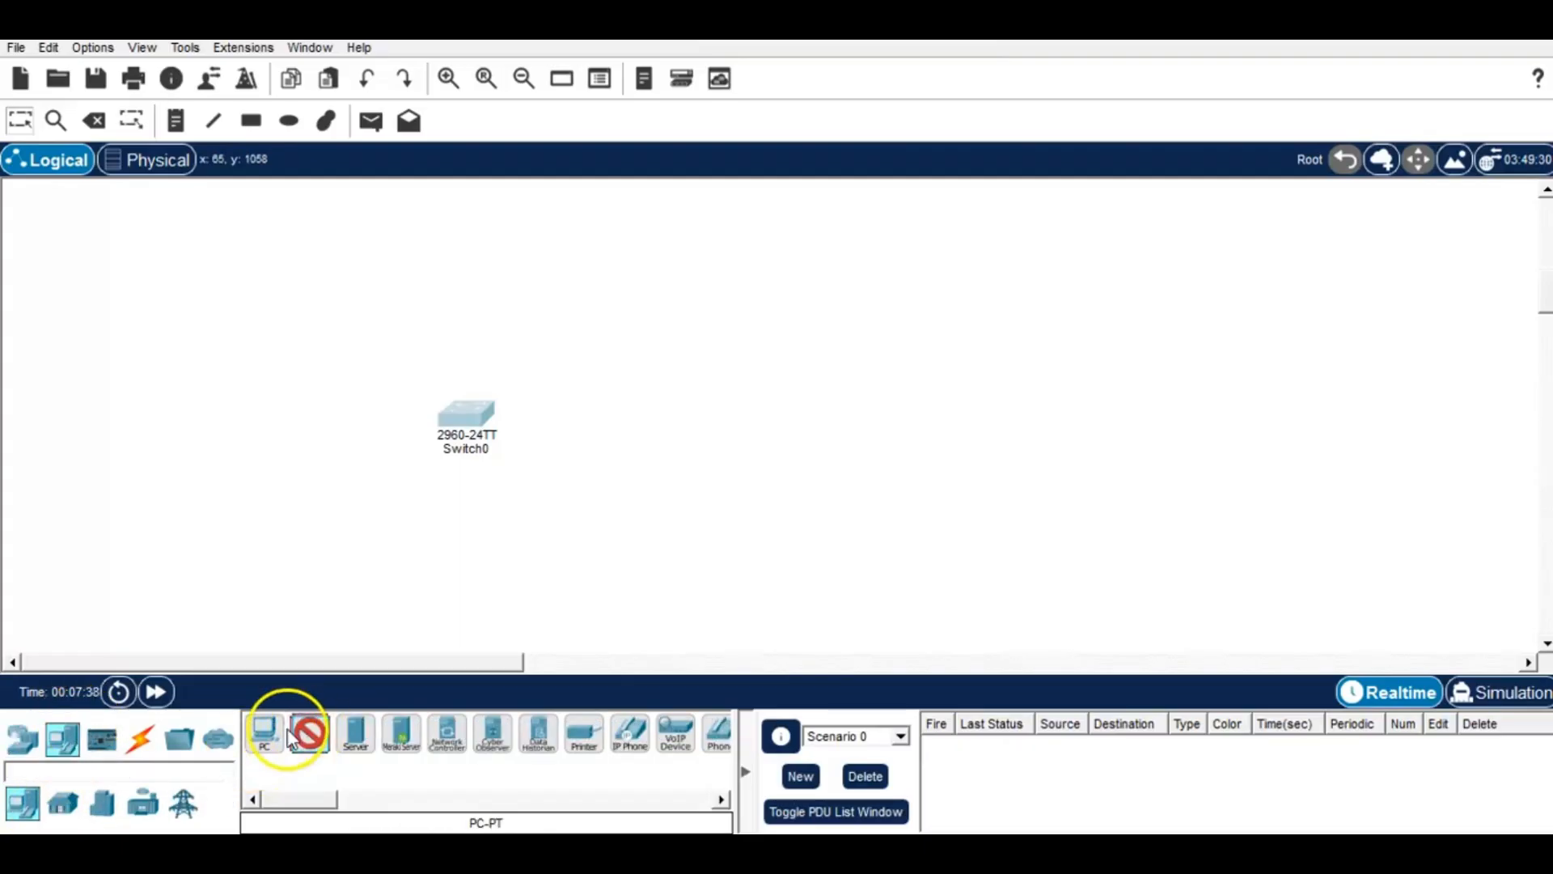
{"action": "left_click", "coordinate": [329, 443]}
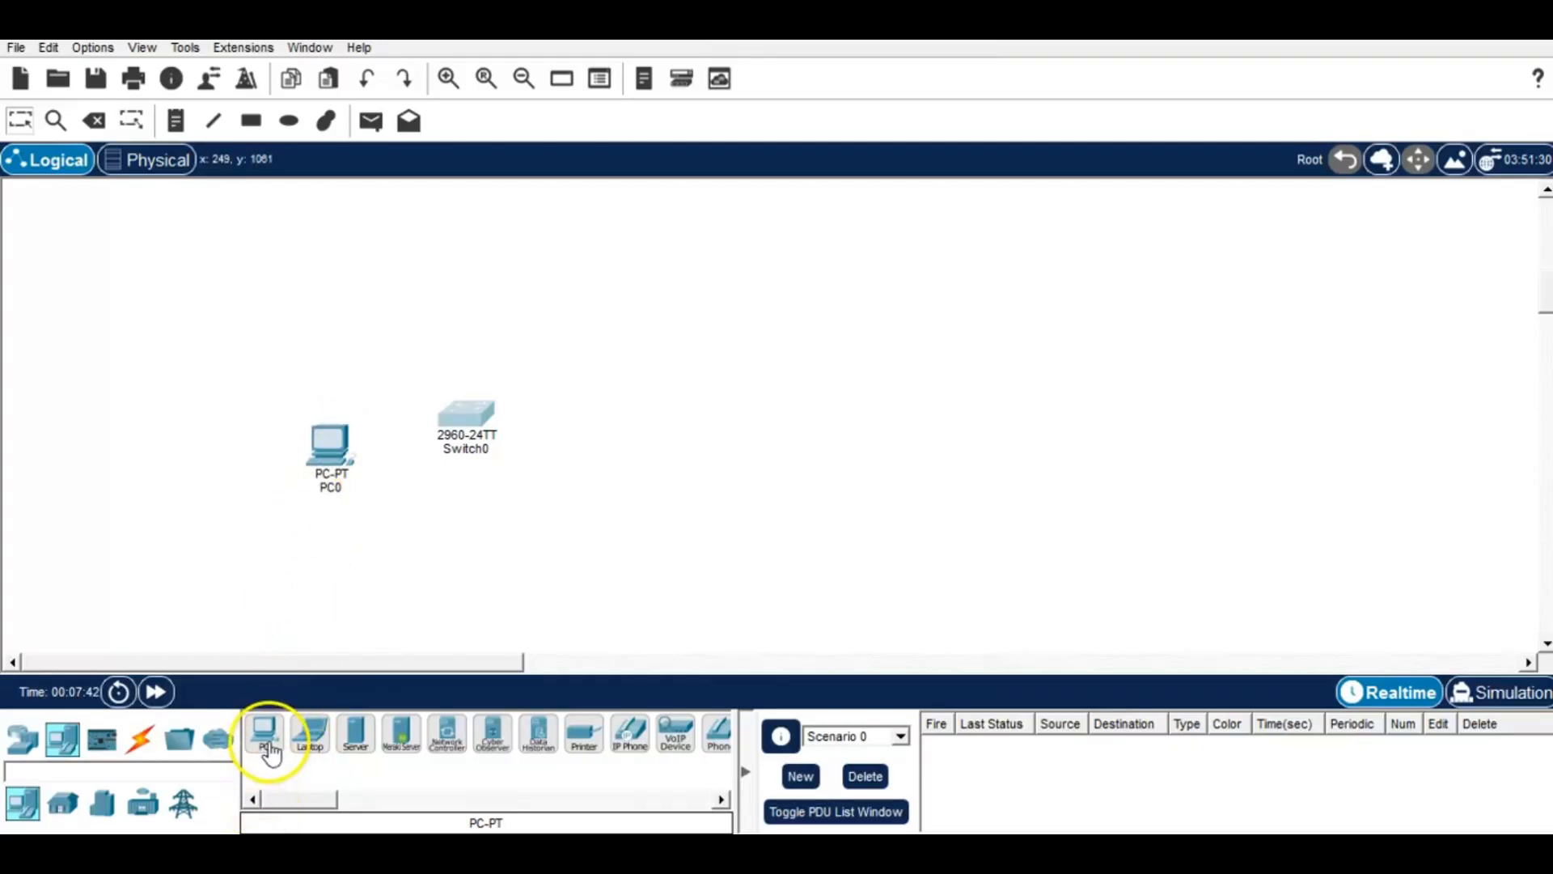
{"action": "left_click", "coordinate": [269, 742]}
{"action": "left_click", "coordinate": [530, 541]}
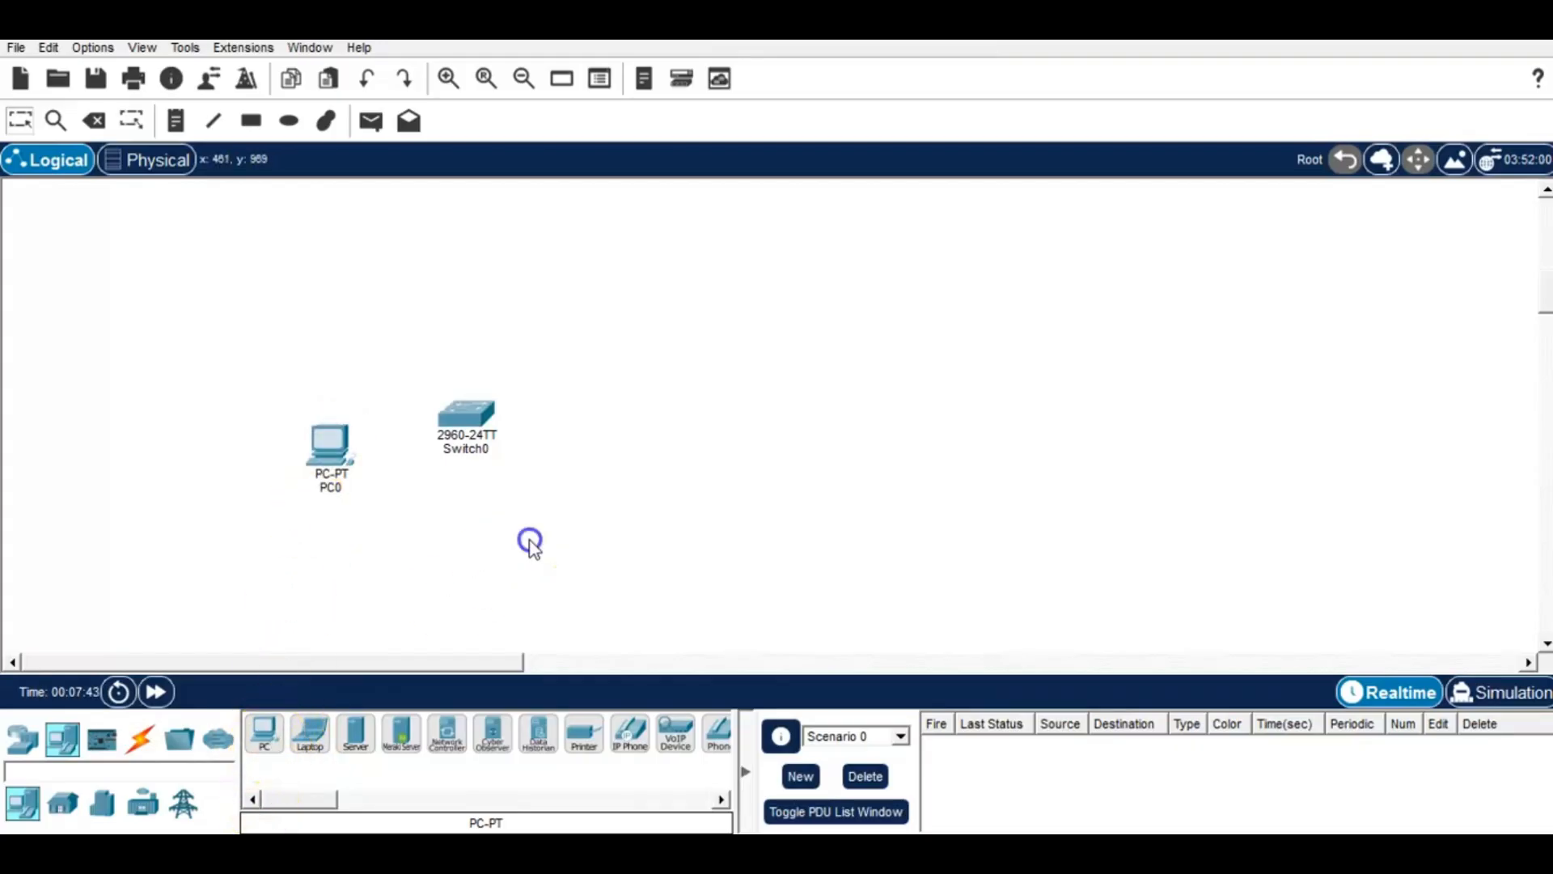
Step: Place a PC-PT below and right of the switch, and arrange the devices with the switch centred above the two PCs
{"action": "left_click", "coordinate": [271, 736]}
{"action": "left_click", "coordinate": [563, 477]}
{"action": "left_click_drag", "start_coordinate": [471, 411], "coordinate": [514, 292]}
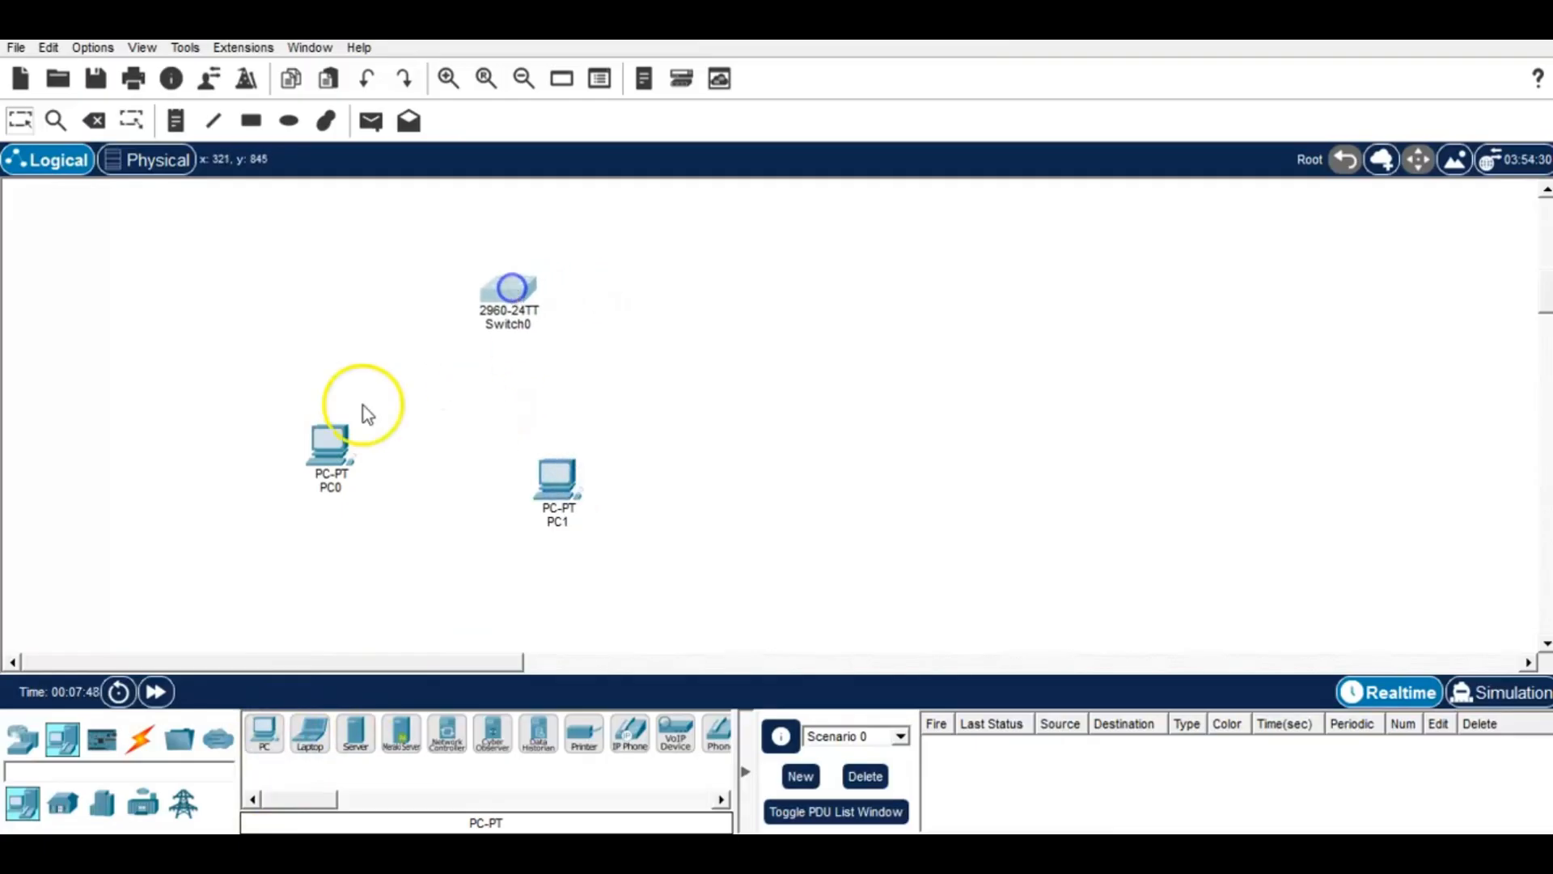
{"action": "left_click_drag", "start_coordinate": [314, 456], "coordinate": [353, 477]}
{"action": "left_click_drag", "start_coordinate": [582, 483], "coordinate": [567, 464]}
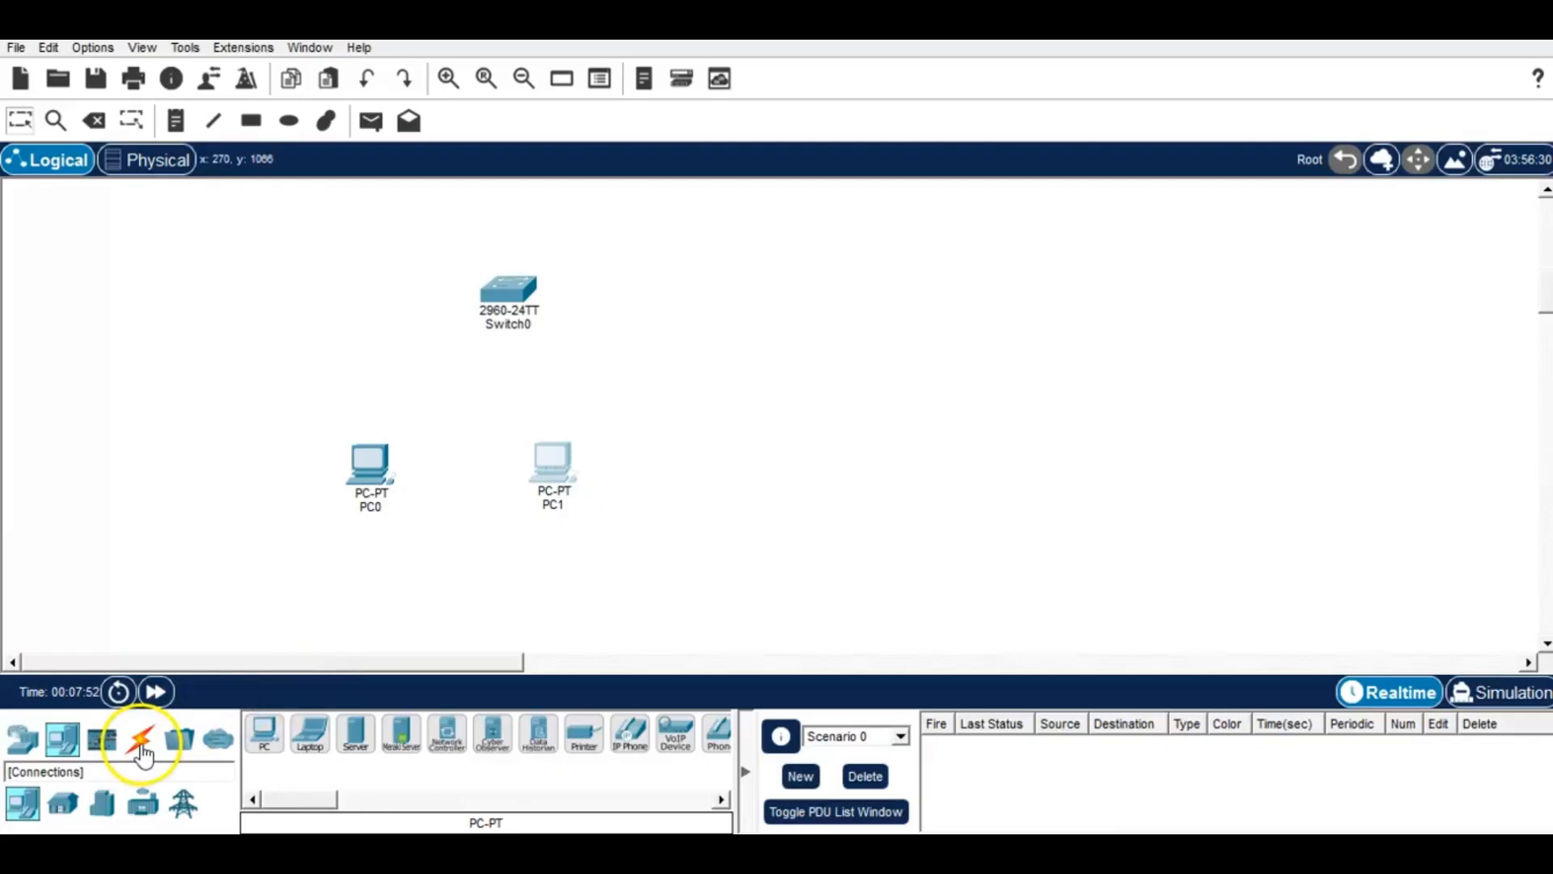
Step: Connect PC0's FastEthernet0 port to the switch's FastEthernet0/1 port with a Copper Straight-Through cable
{"action": "left_click", "coordinate": [140, 737]}
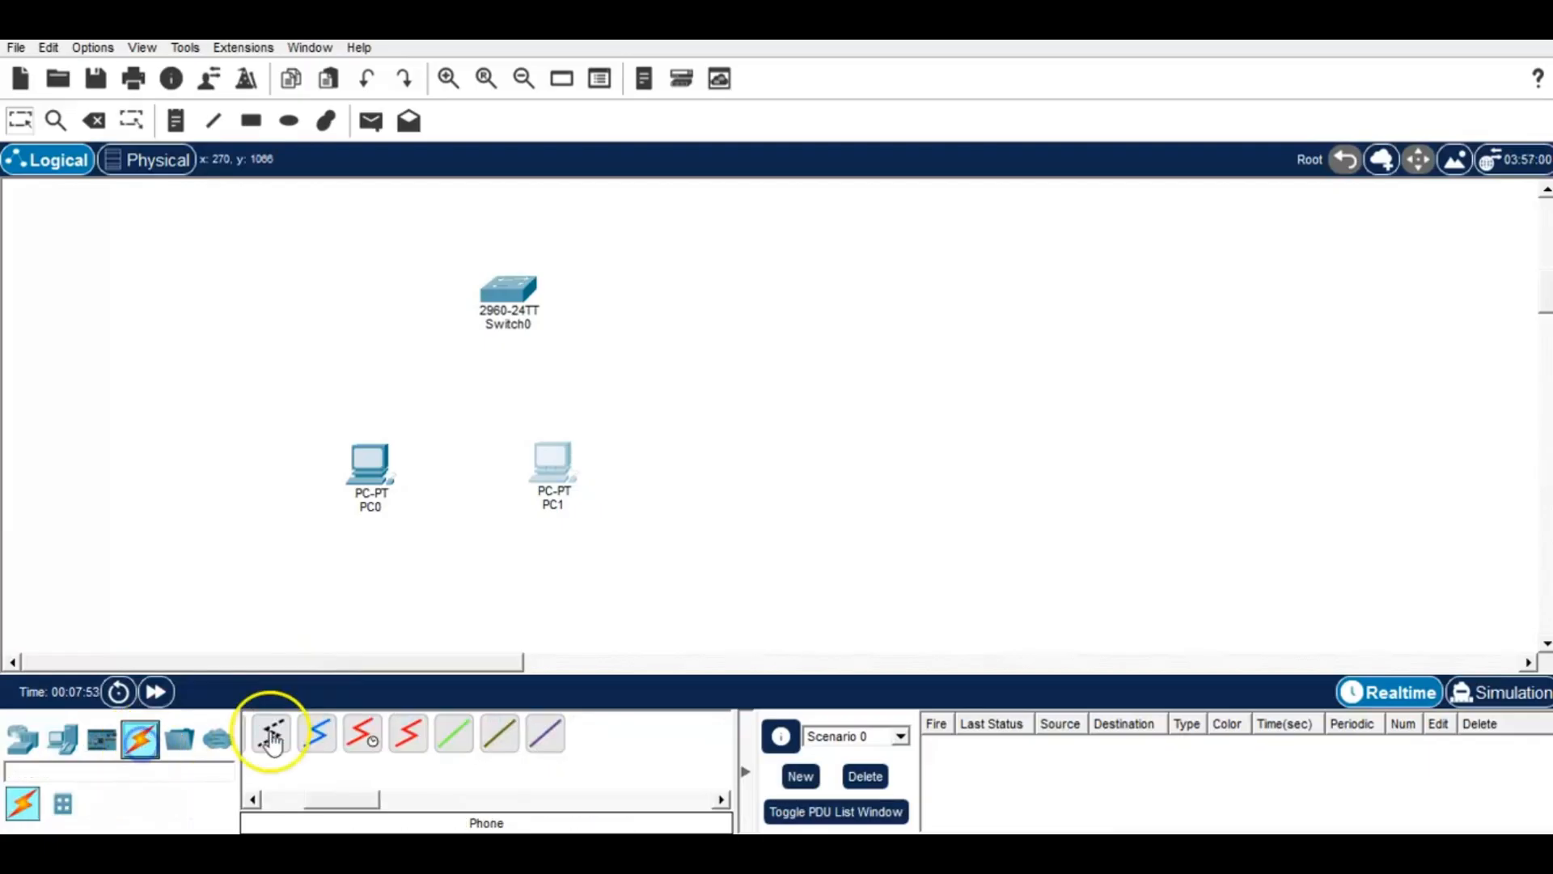
{"action": "left_click", "coordinate": [253, 799]}
{"action": "left_click", "coordinate": [357, 734]}
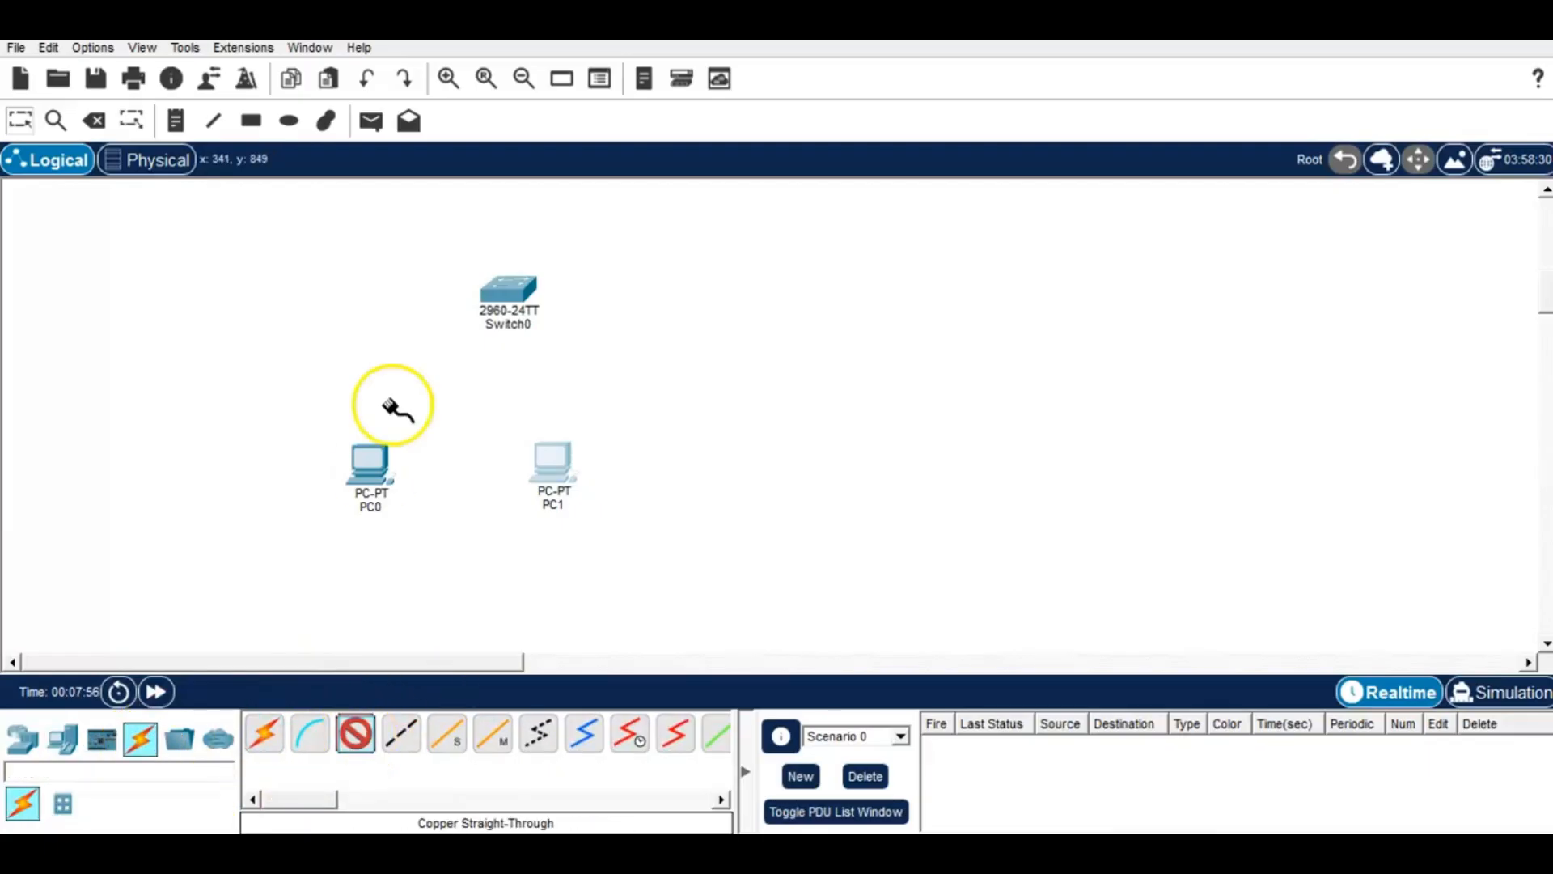
{"action": "left_click", "coordinate": [370, 473]}
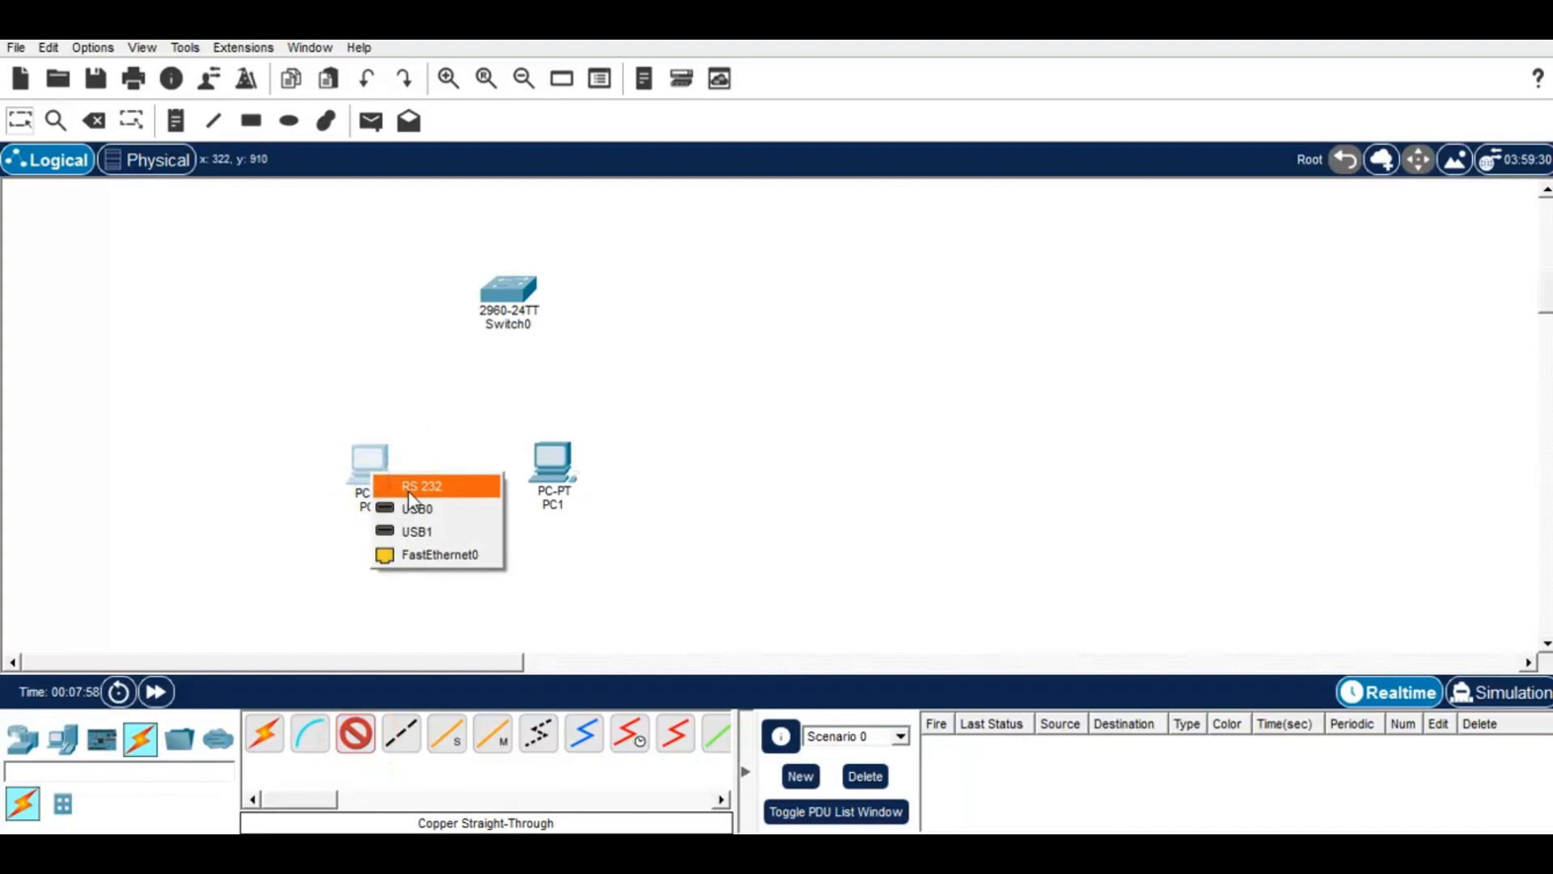
{"action": "left_click", "coordinate": [415, 547]}
{"action": "left_click", "coordinate": [502, 291]}
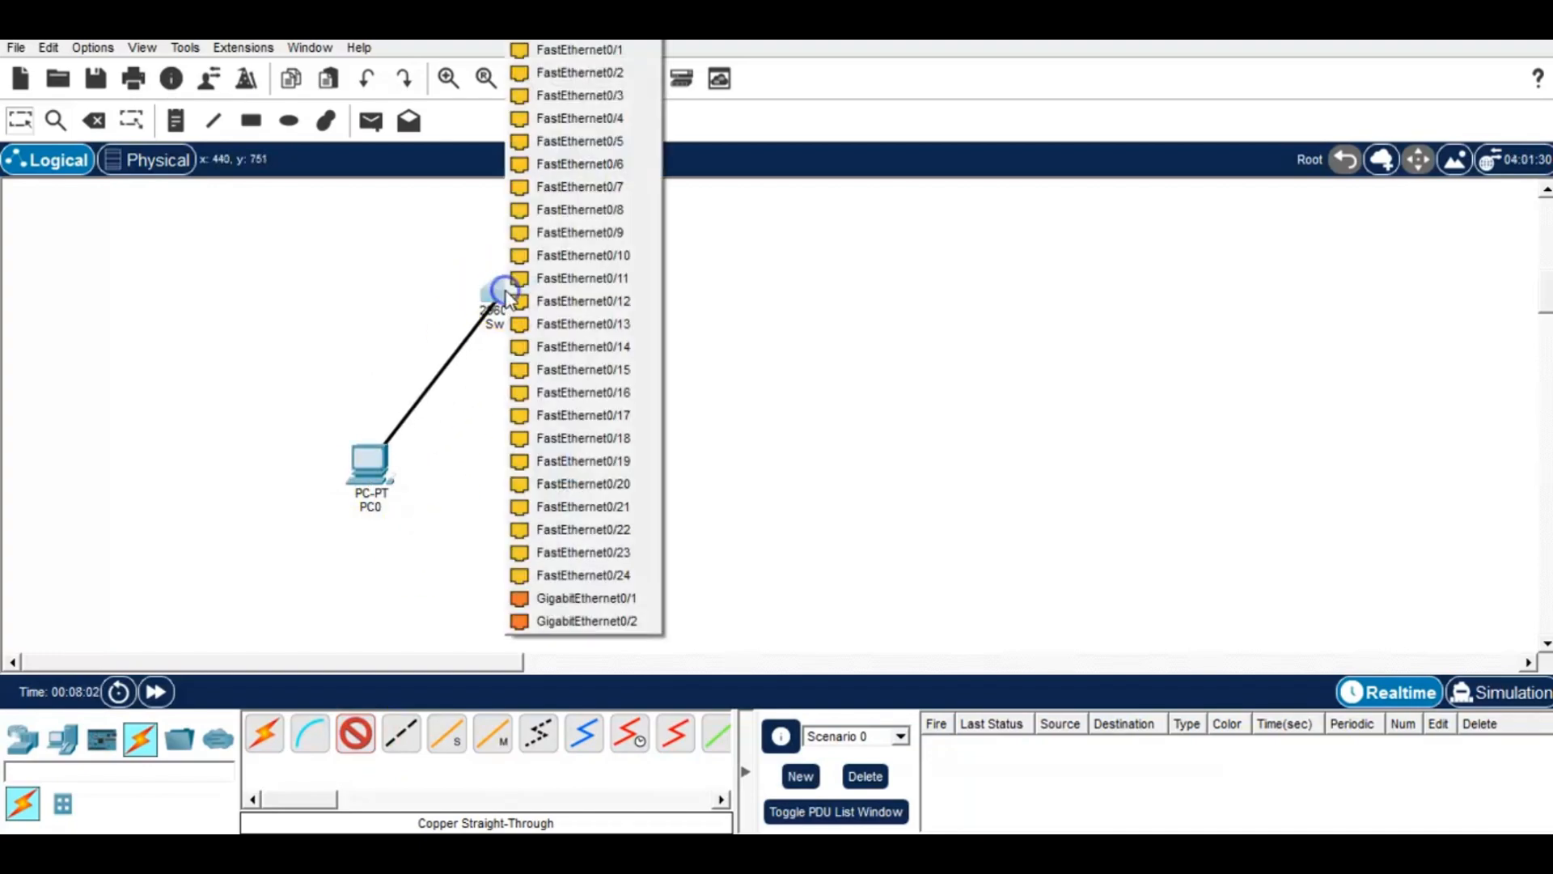
{"action": "left_click", "coordinate": [522, 51]}
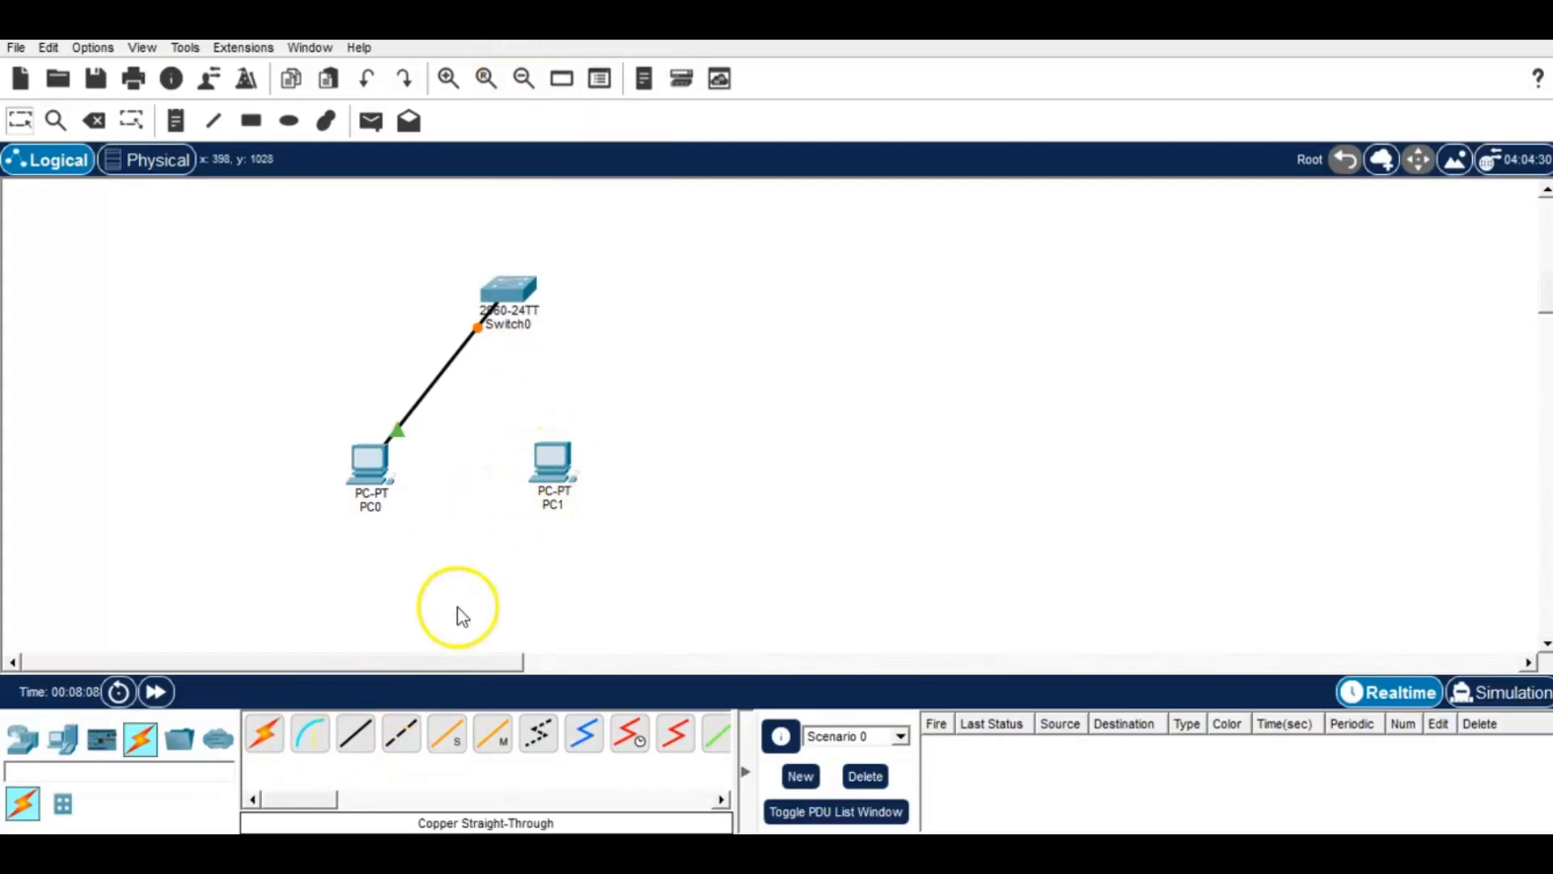
Step: Connect PC1's FastEthernet0 to the switch's FastEthernet0/2 with a Copper Straight-Through cable, and fast-forward the network time
{"action": "left_click", "coordinate": [364, 738]}
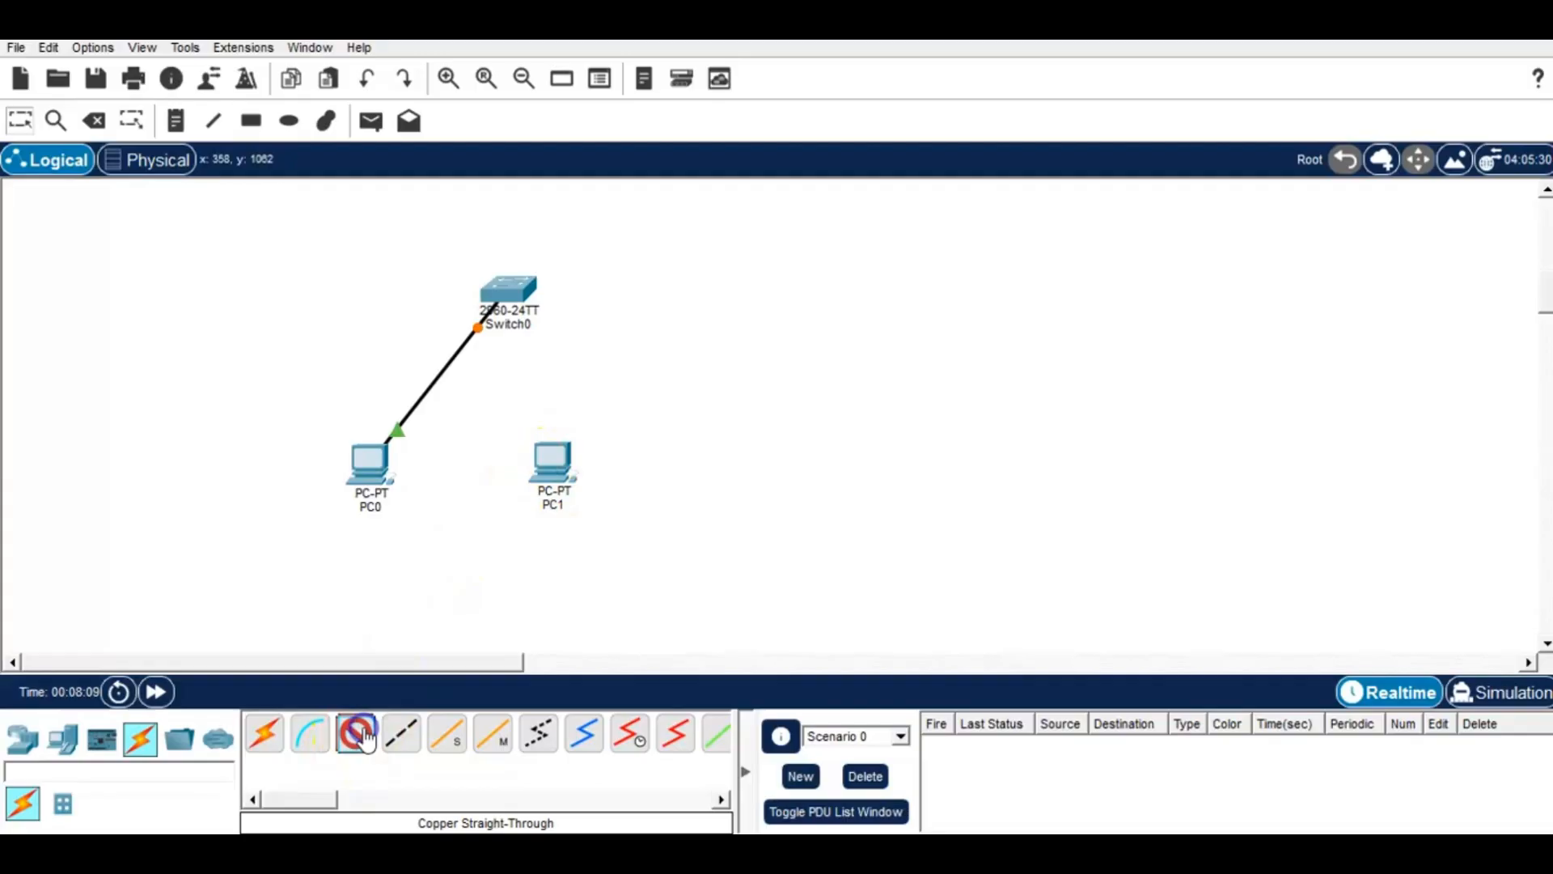
{"action": "left_click", "coordinate": [553, 459]}
{"action": "left_click", "coordinate": [599, 542]}
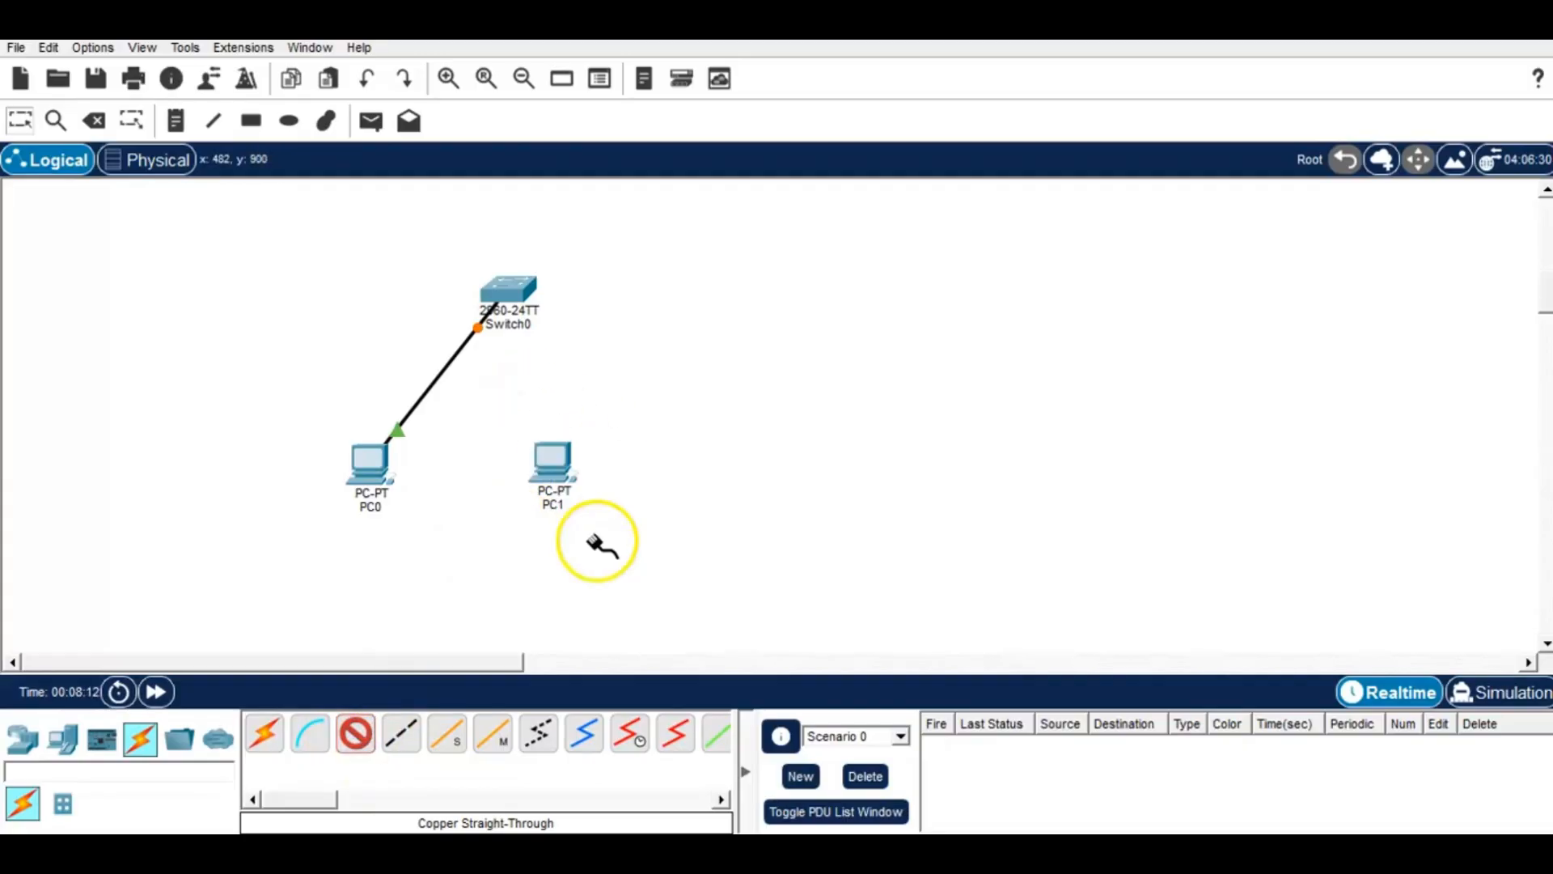
{"action": "left_click", "coordinate": [509, 273]}
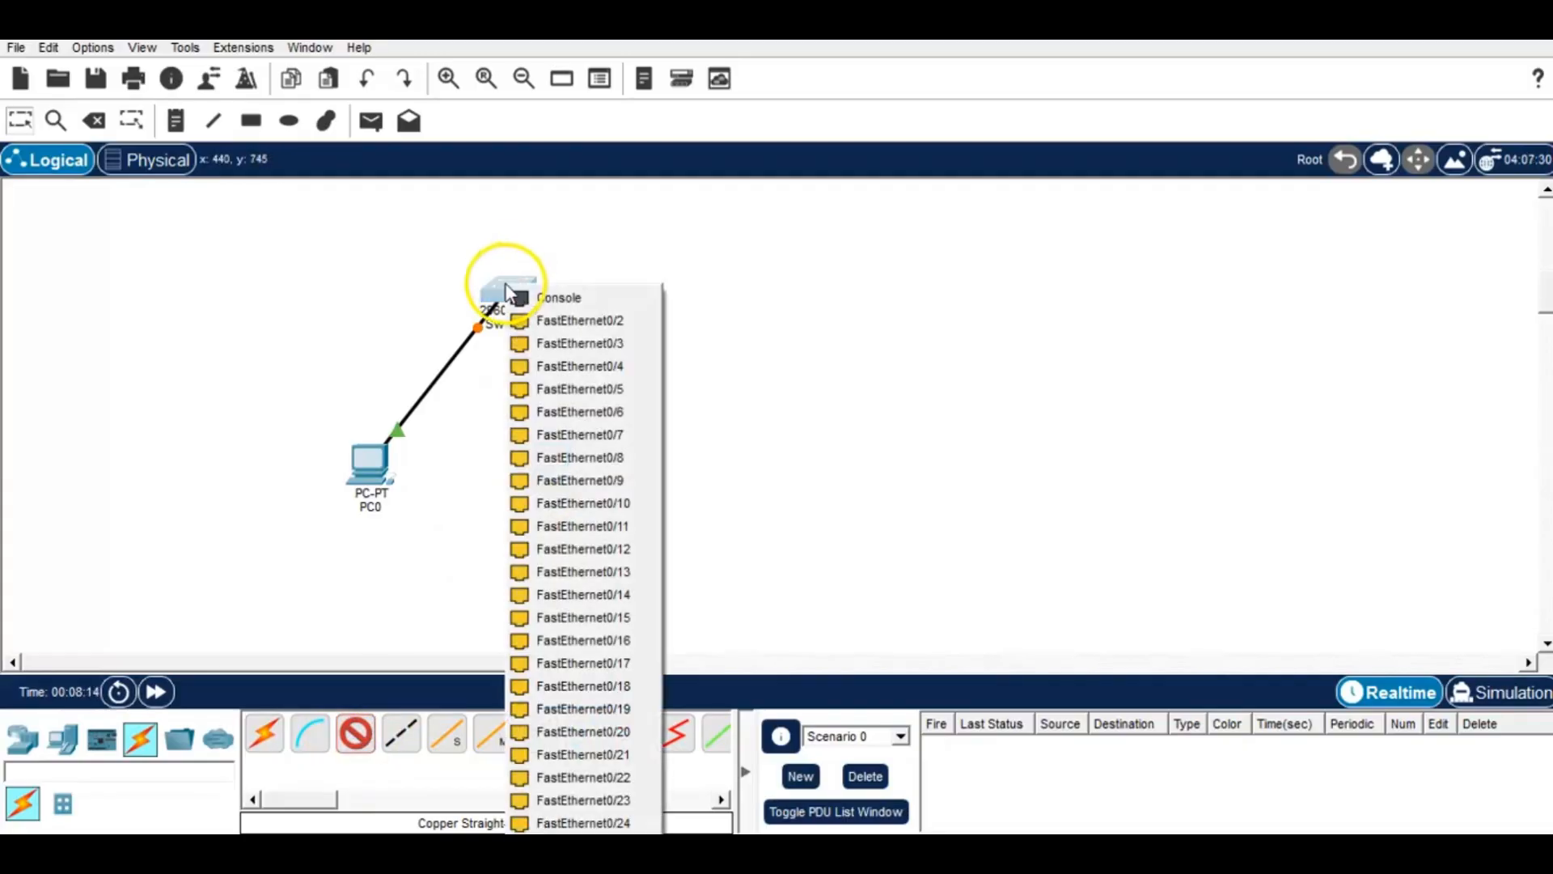
{"action": "left_click", "coordinate": [538, 324]}
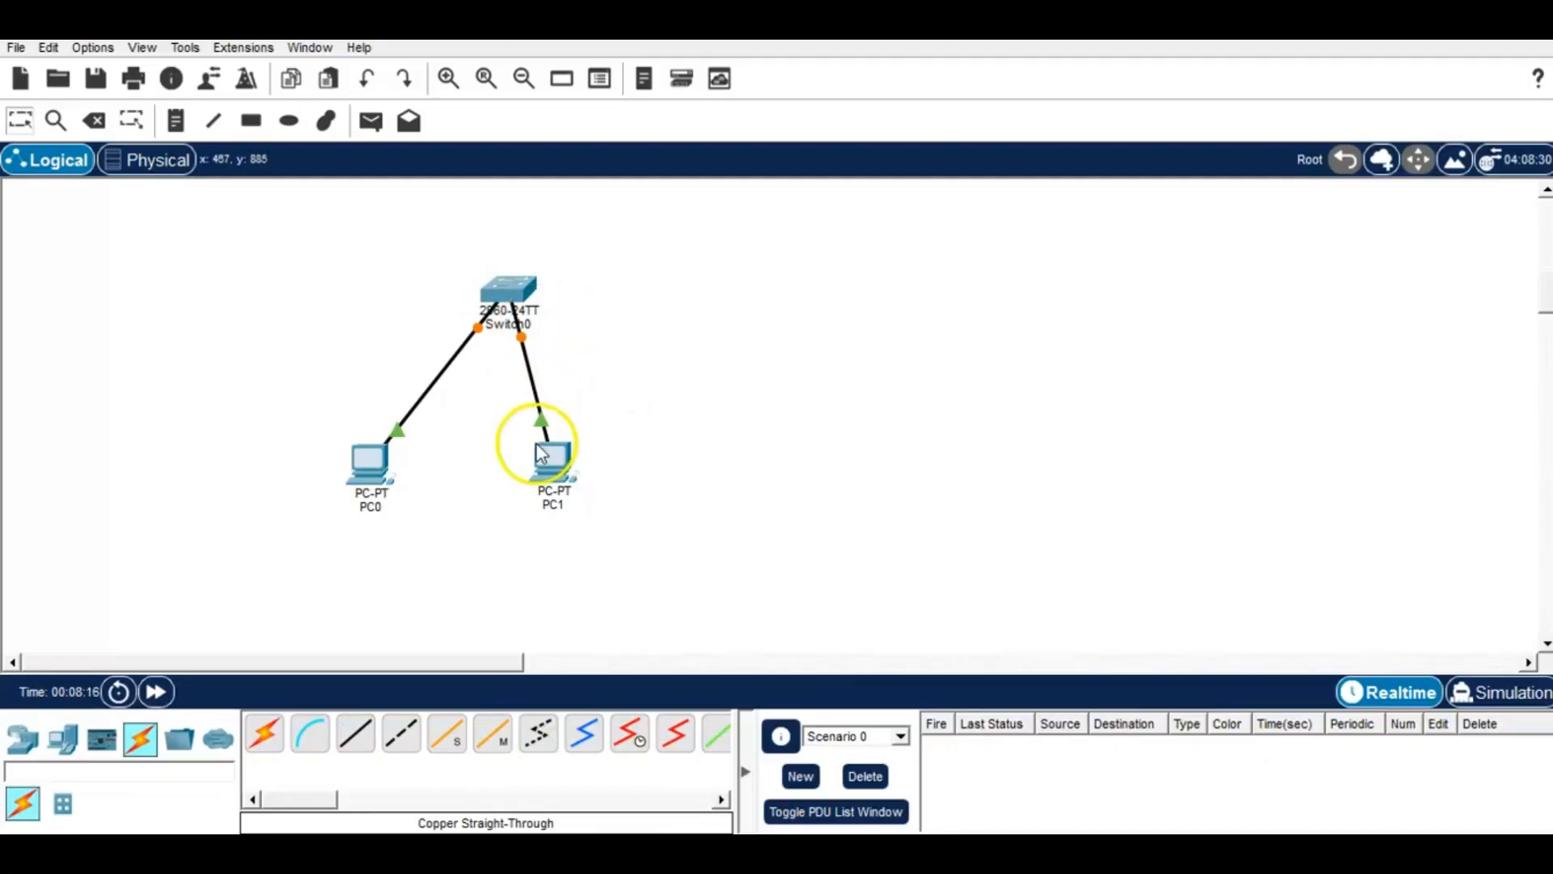
{"action": "left_click", "coordinate": [156, 692]}
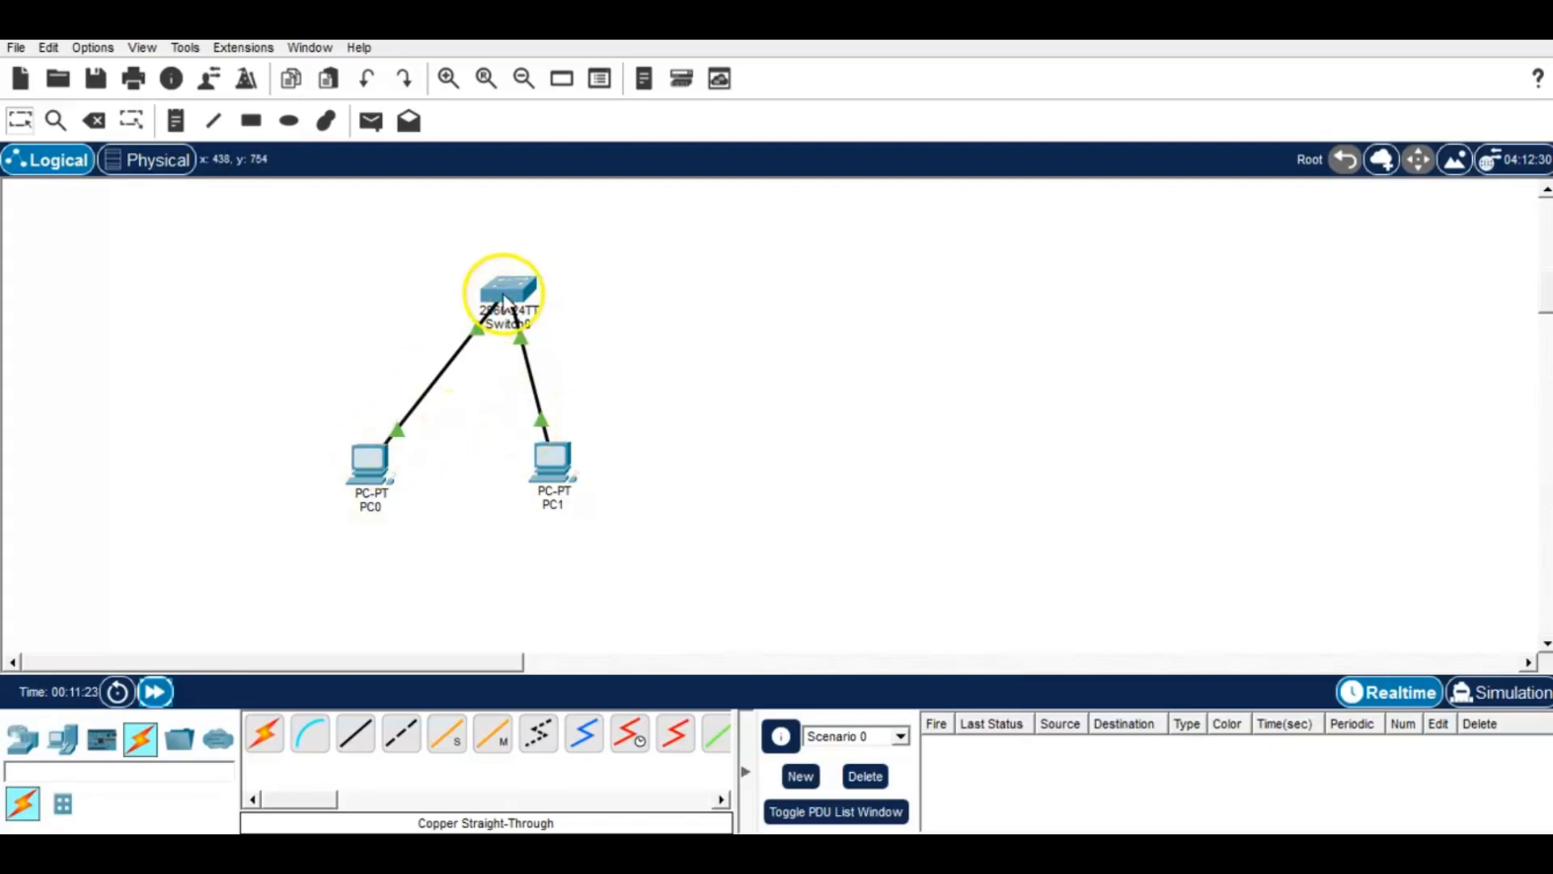
Step: Examine the port summaries of the switch and the two connected PCs, checking link status and IP addresses
{"action": "mouse_move", "coordinate": [503, 298]}
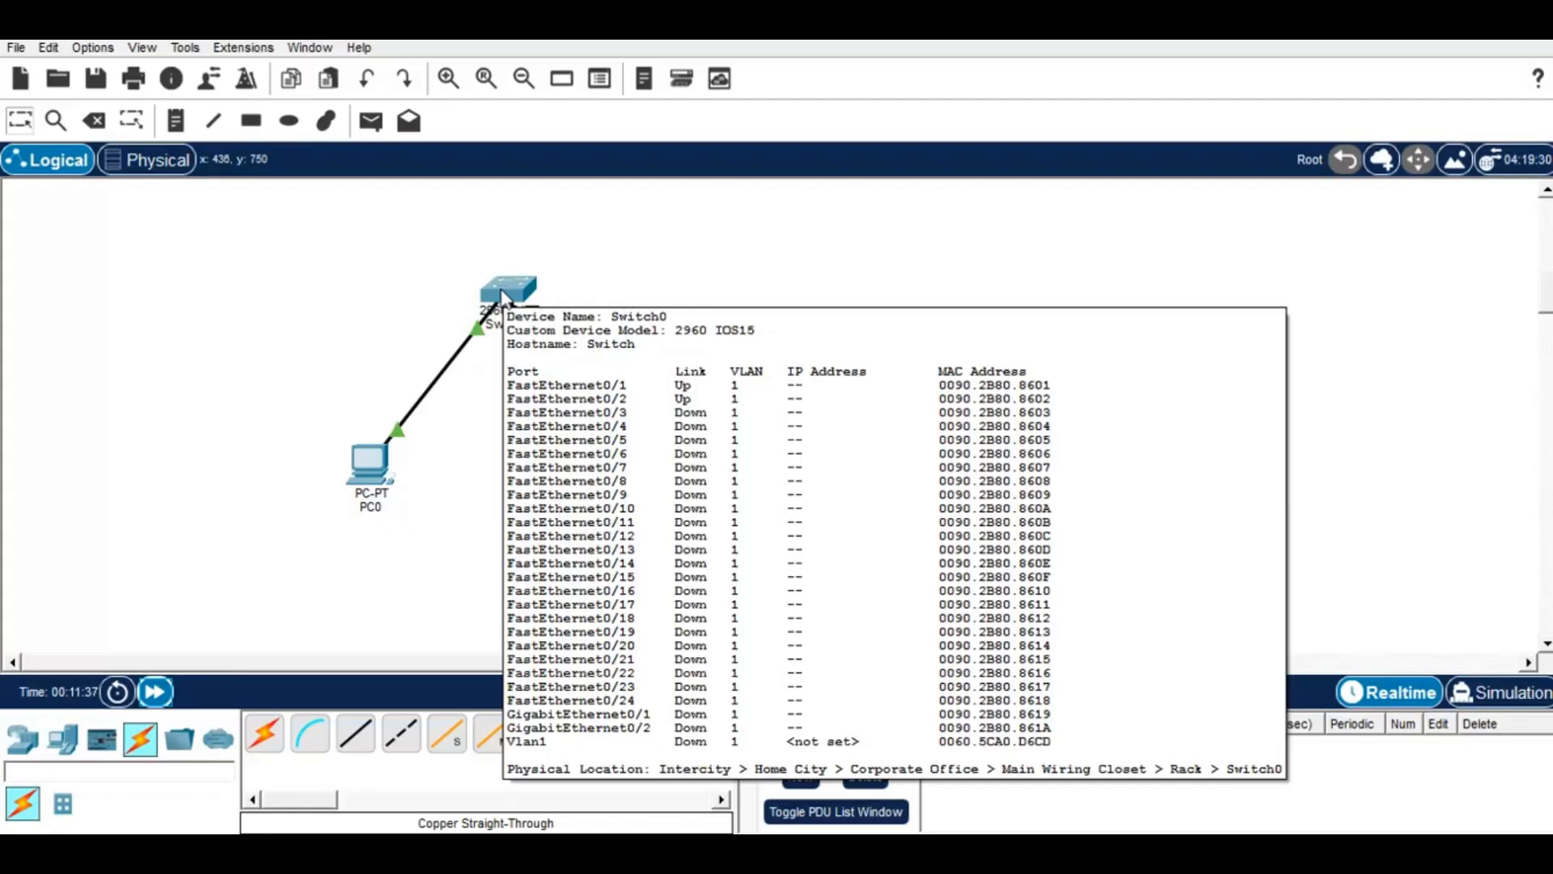
{"action": "left_click", "coordinate": [471, 311]}
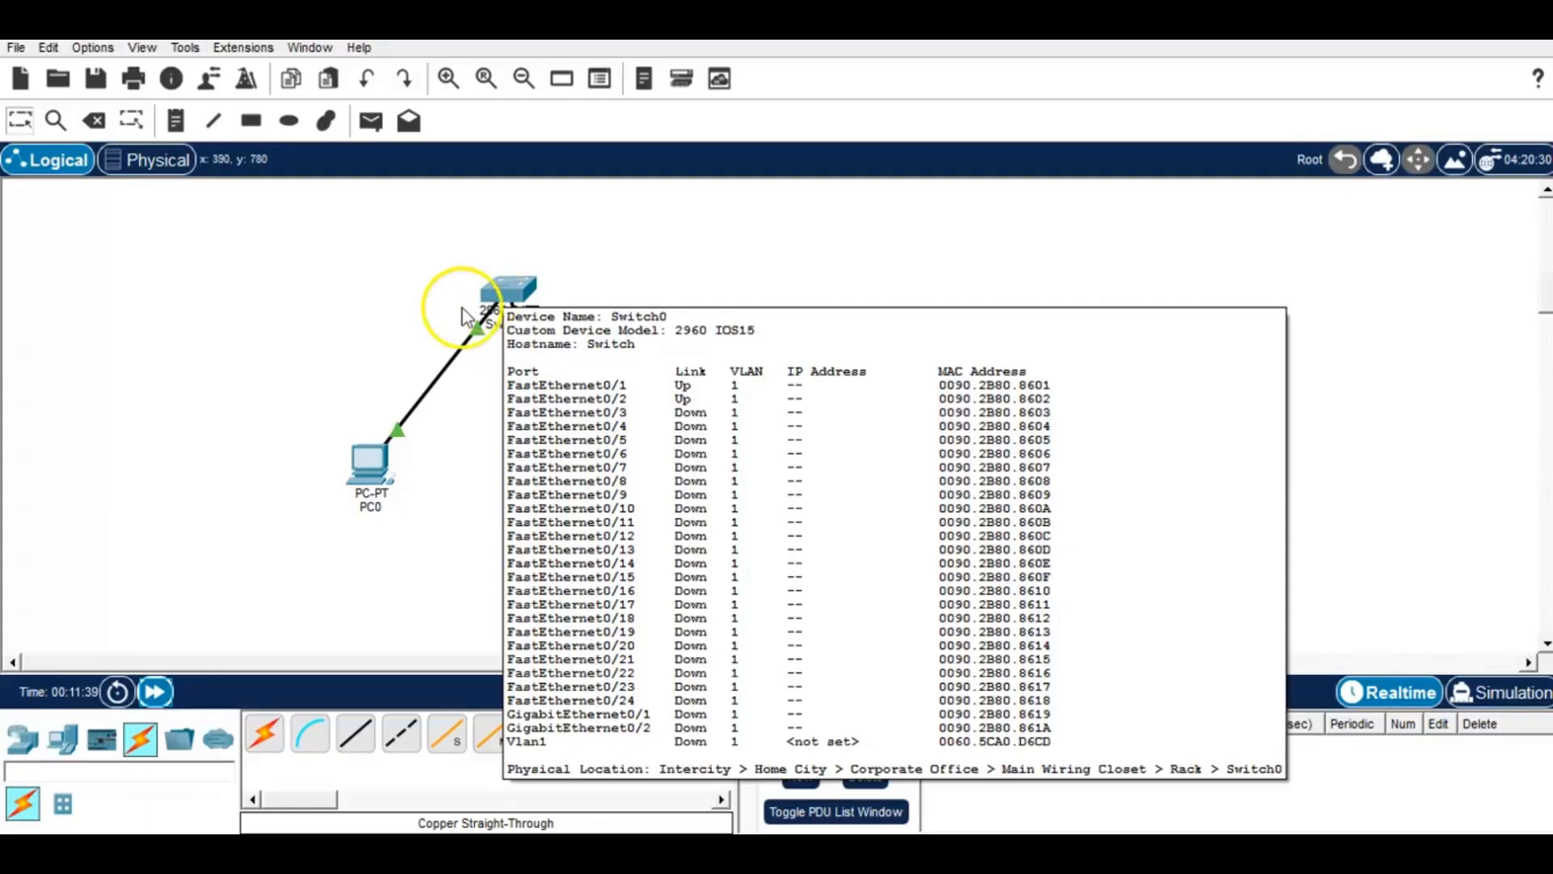
{"action": "left_click", "coordinate": [375, 468]}
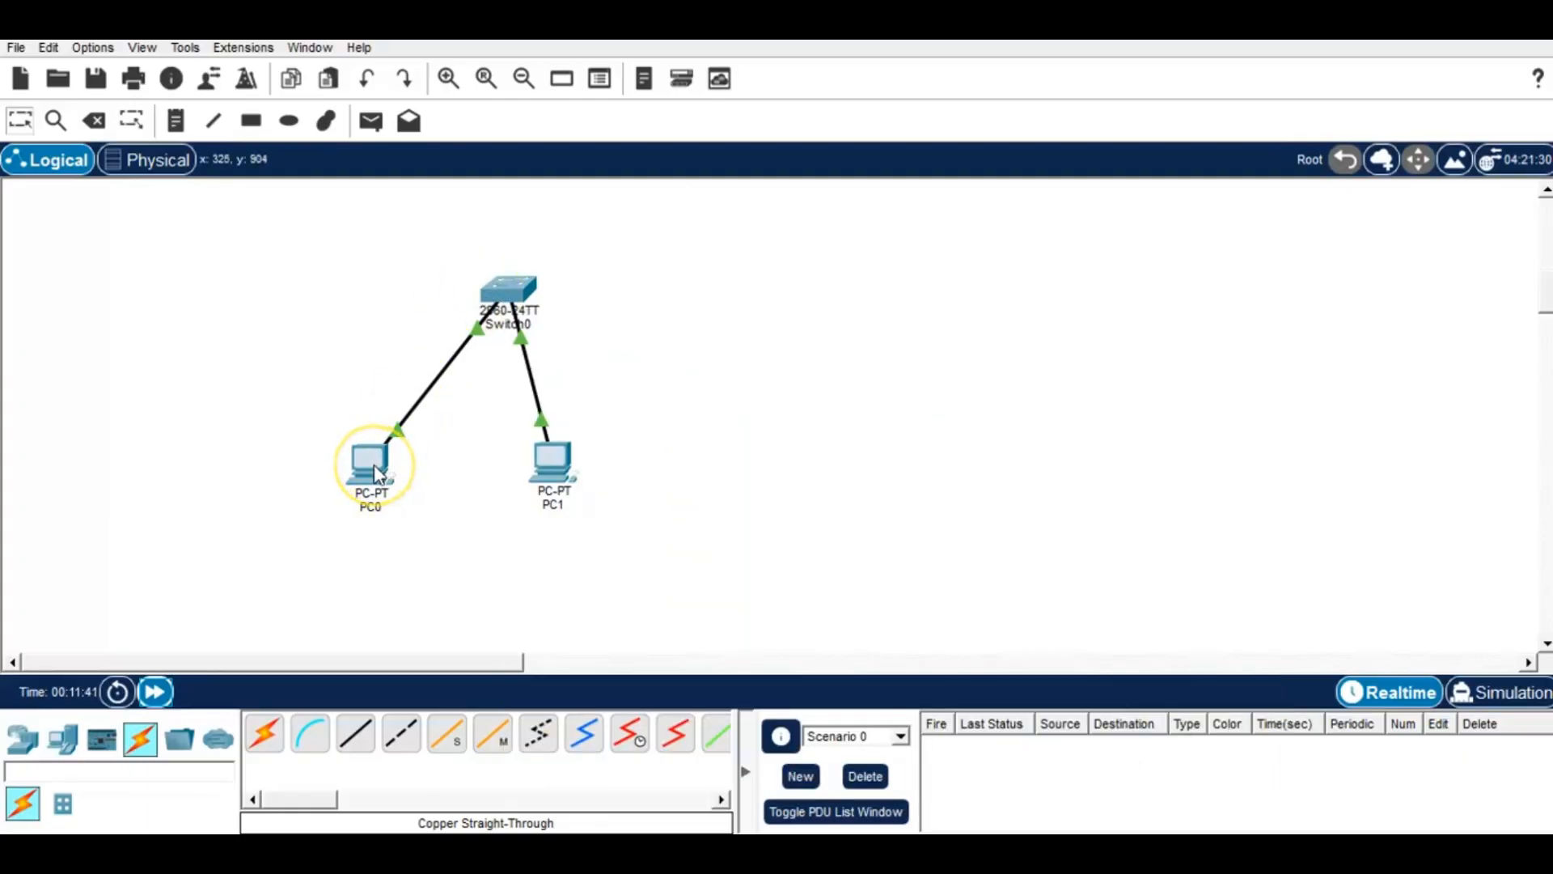
{"action": "mouse_move", "coordinate": [374, 472]}
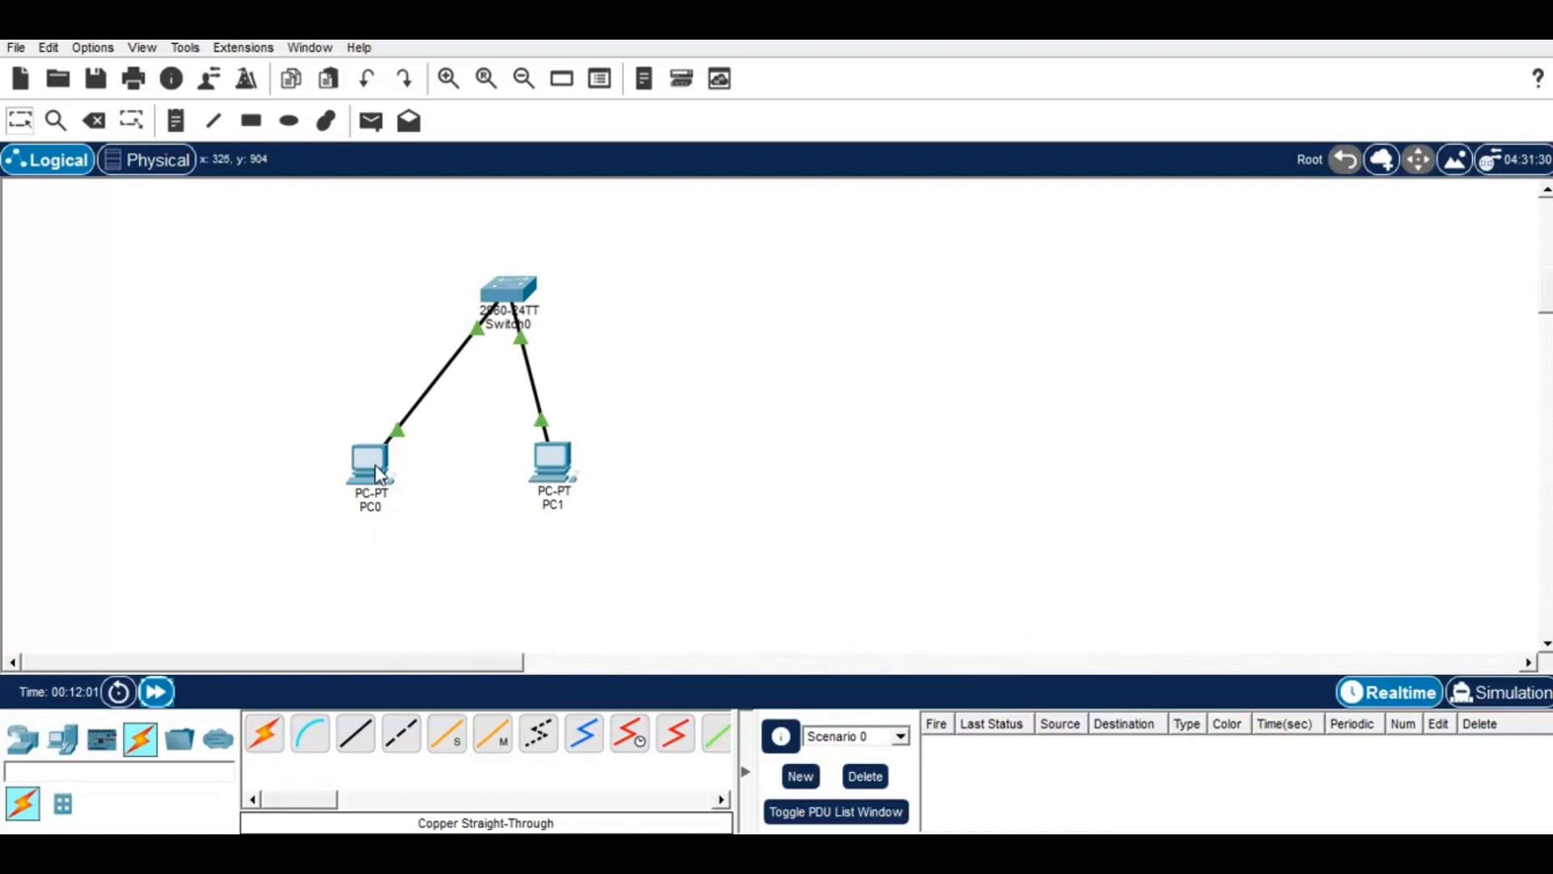
{"action": "left_click", "coordinate": [367, 457]}
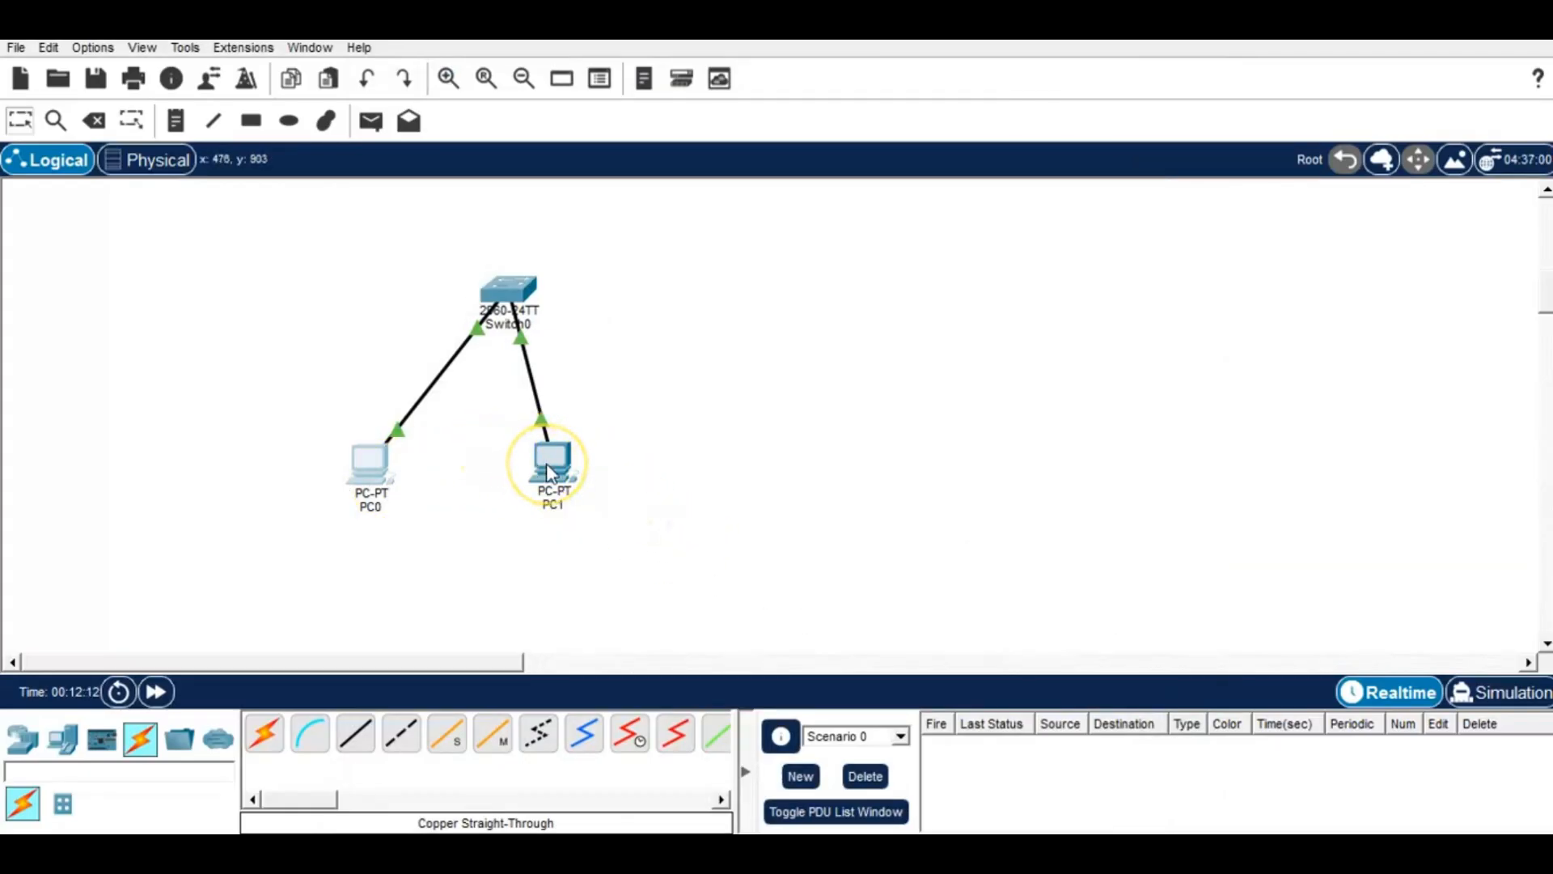
{"action": "mouse_move", "coordinate": [548, 468]}
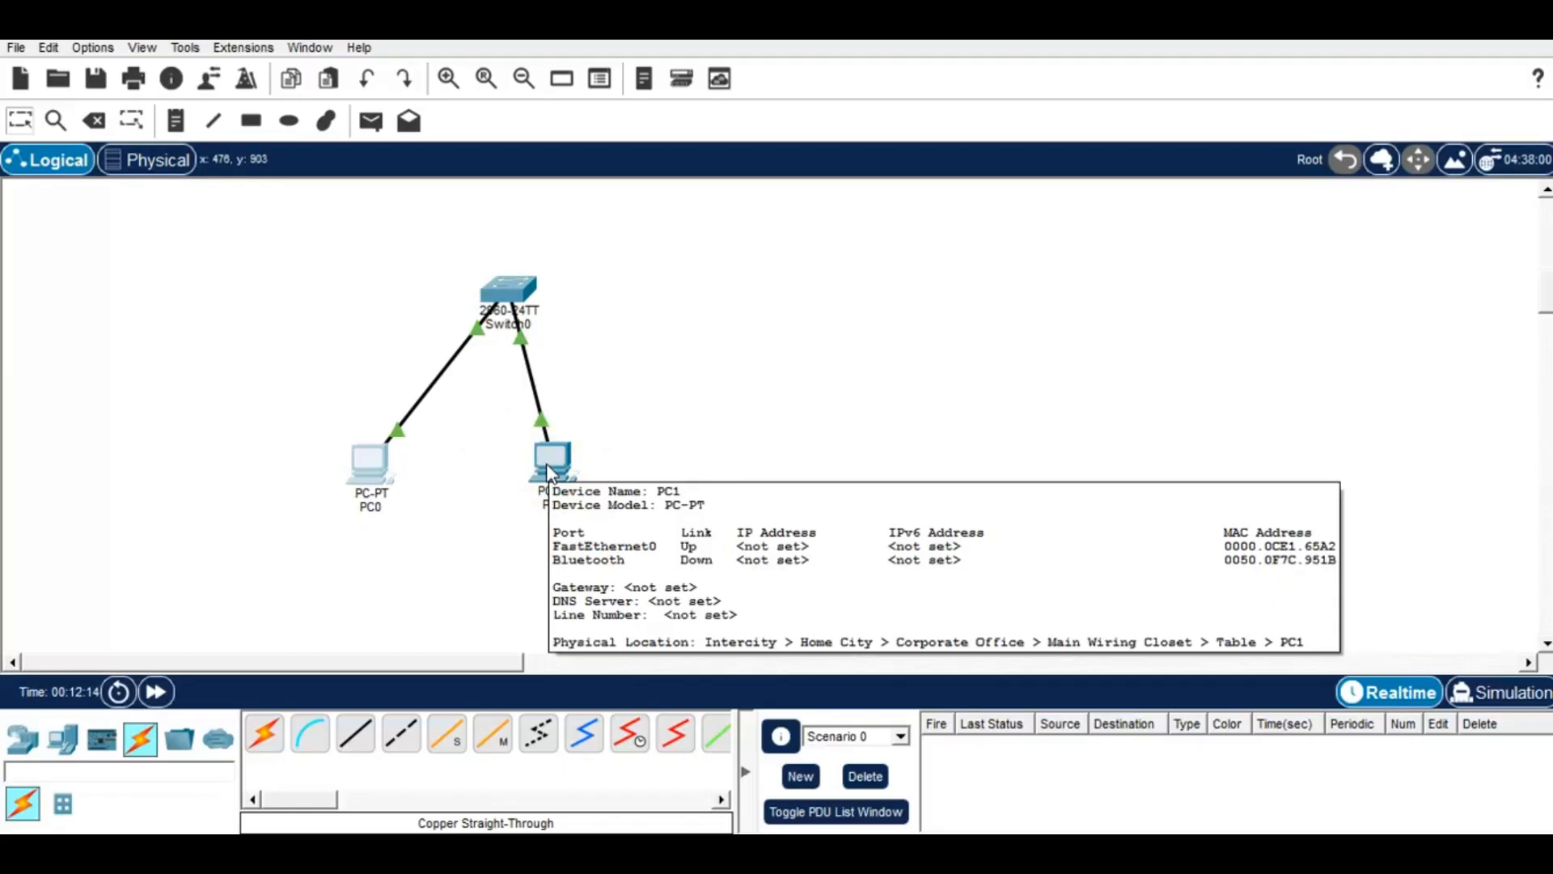